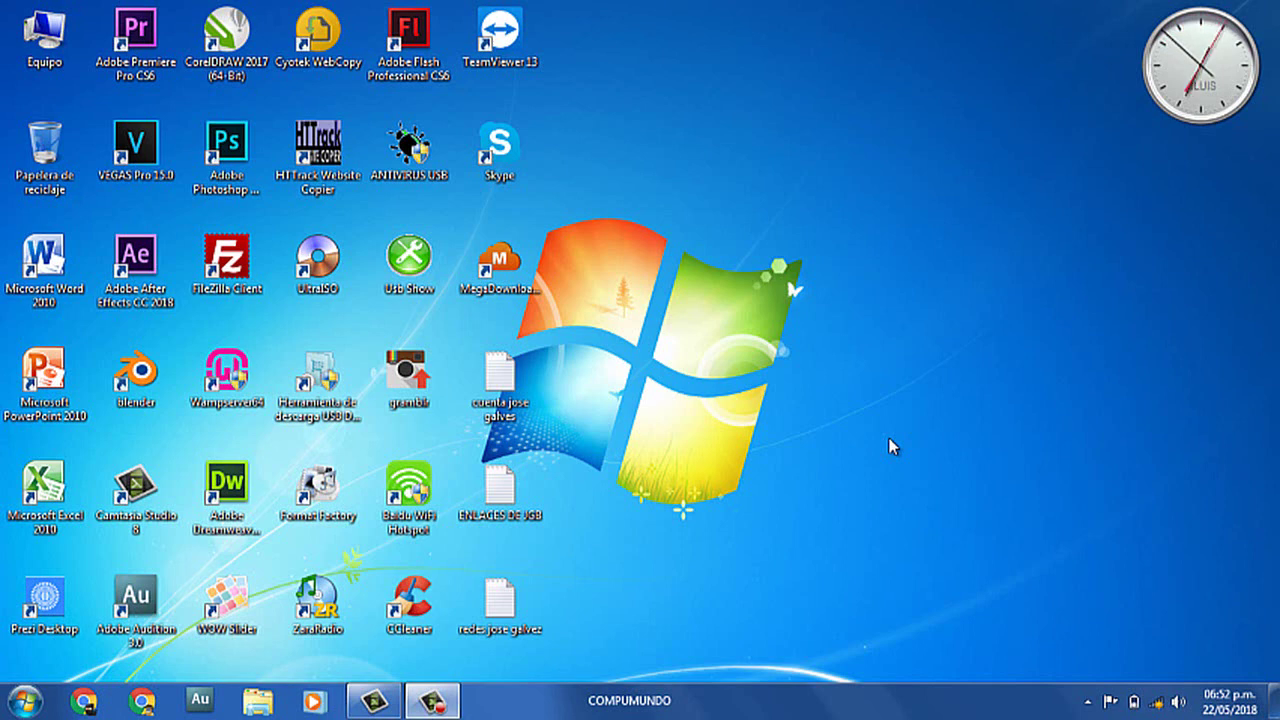
- Cut the M.T ANTES and M.T DESPUES images from the removable drive G:
{"action": "double_click", "coordinate": [40, 62]}
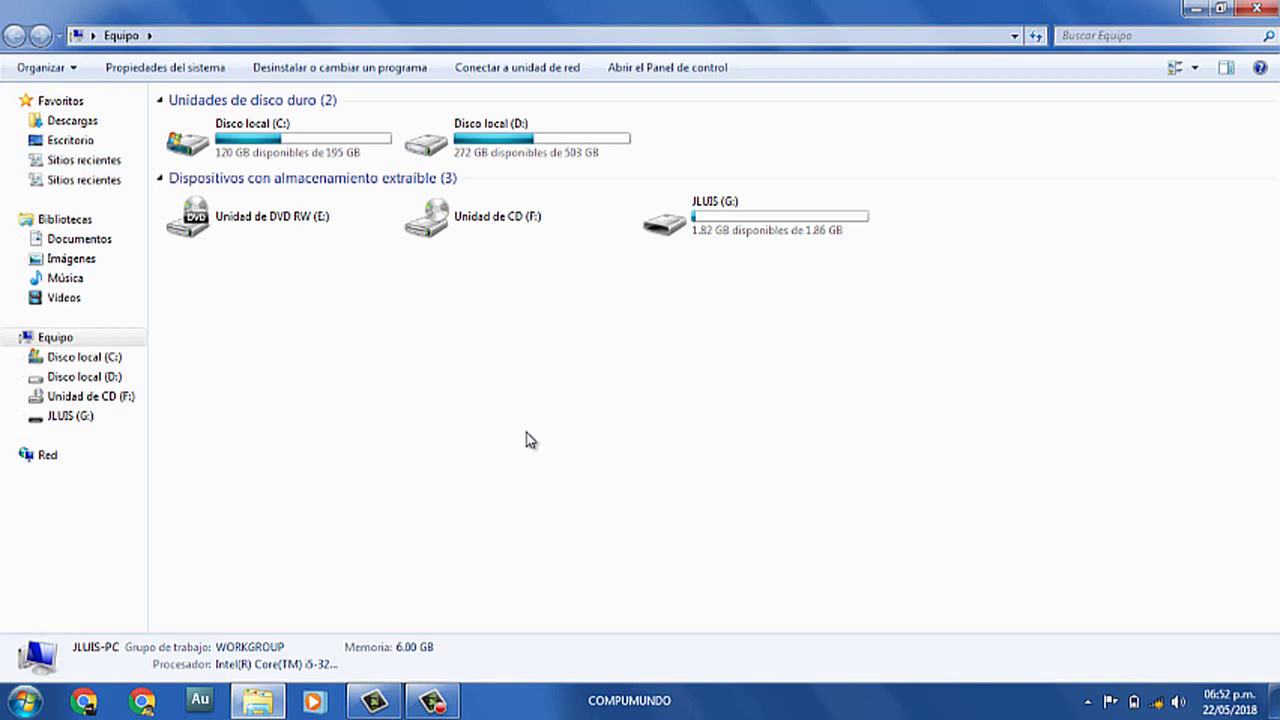
{"action": "double_click", "coordinate": [719, 213]}
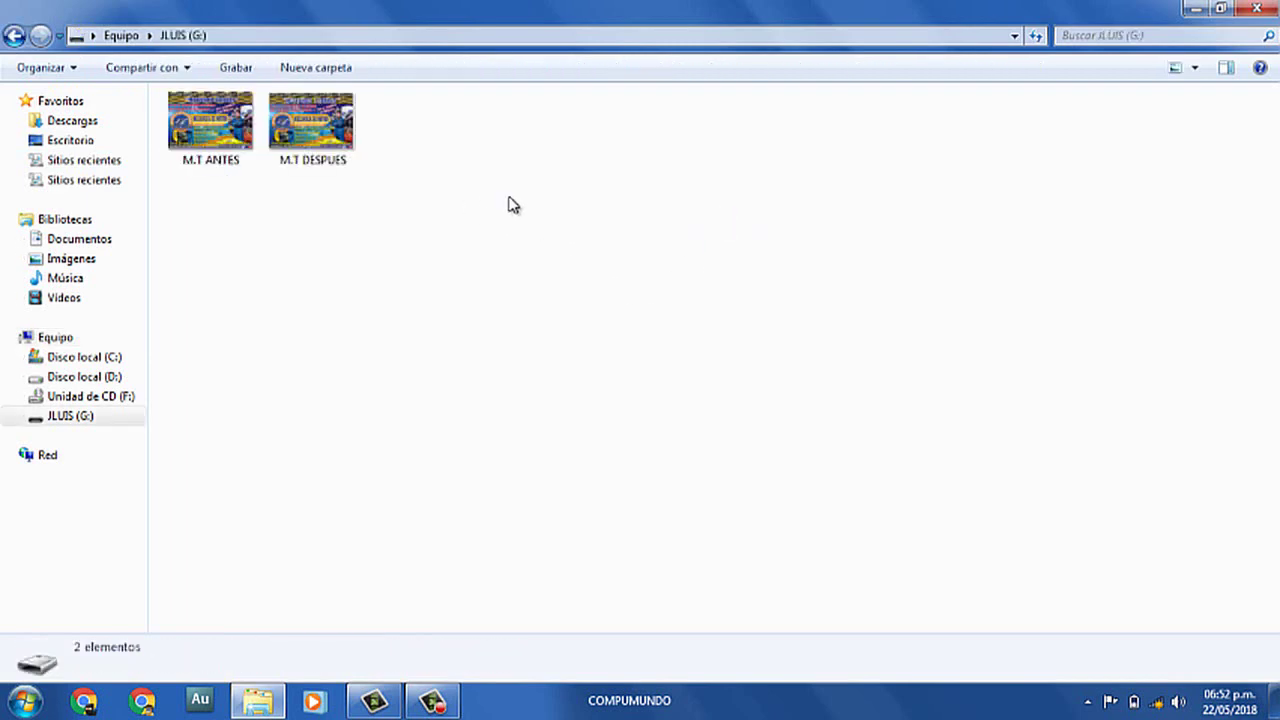
{"action": "left_click_drag", "start_coordinate": [562, 196], "coordinate": [212, 122]}
{"action": "left_click_drag", "start_coordinate": [471, 173], "coordinate": [194, 115]}
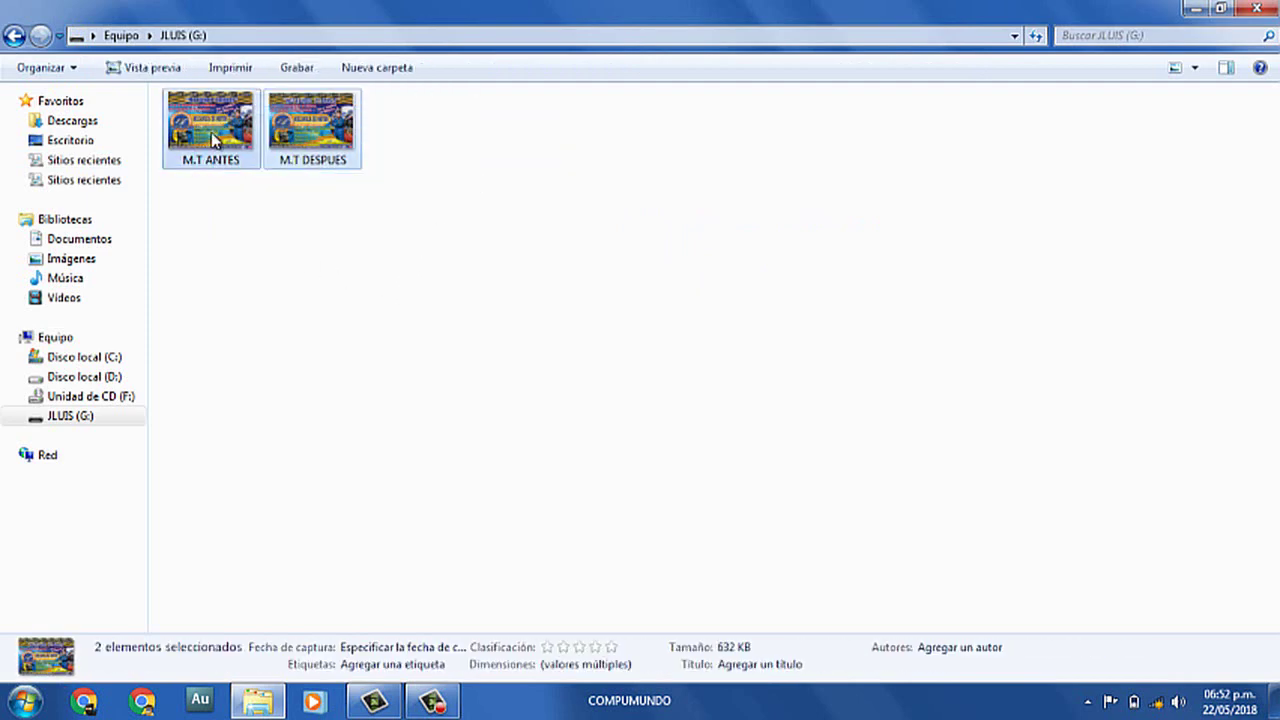
{"action": "right_click", "coordinate": [212, 140]}
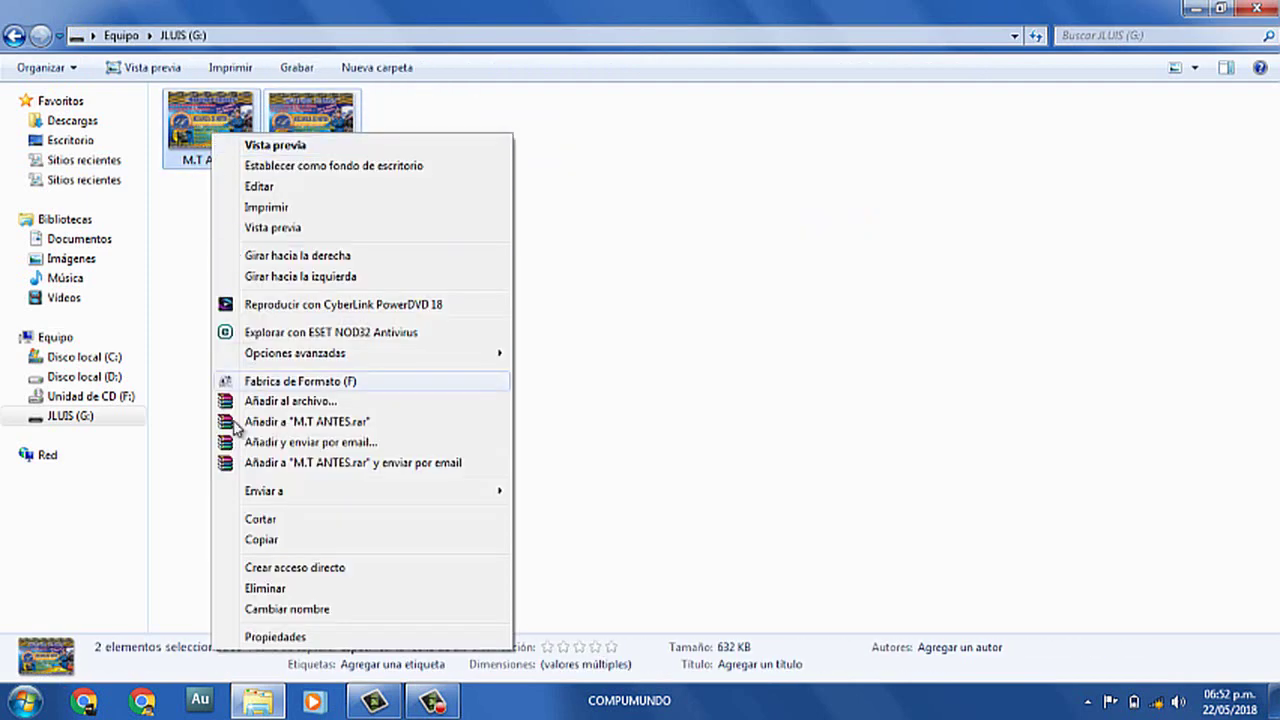
{"action": "left_click", "coordinate": [262, 540]}
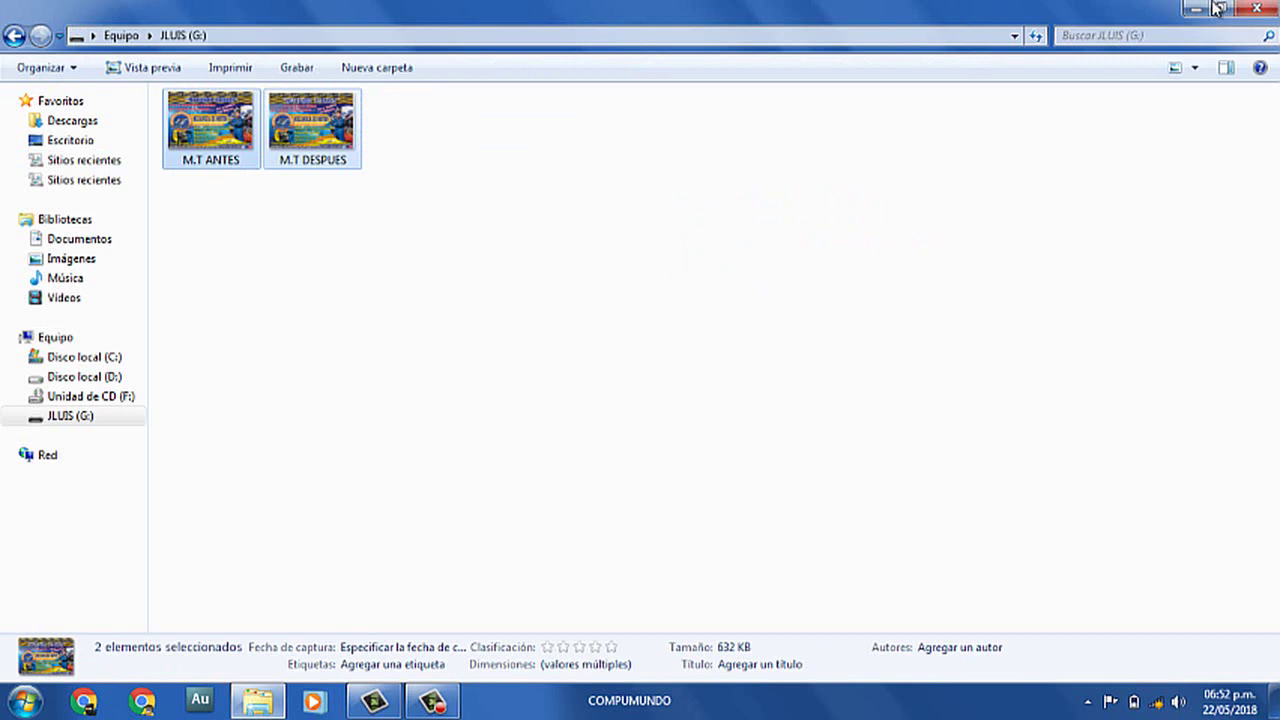
{"action": "right_click", "coordinate": [254, 120]}
{"action": "left_click", "coordinate": [300, 506]}
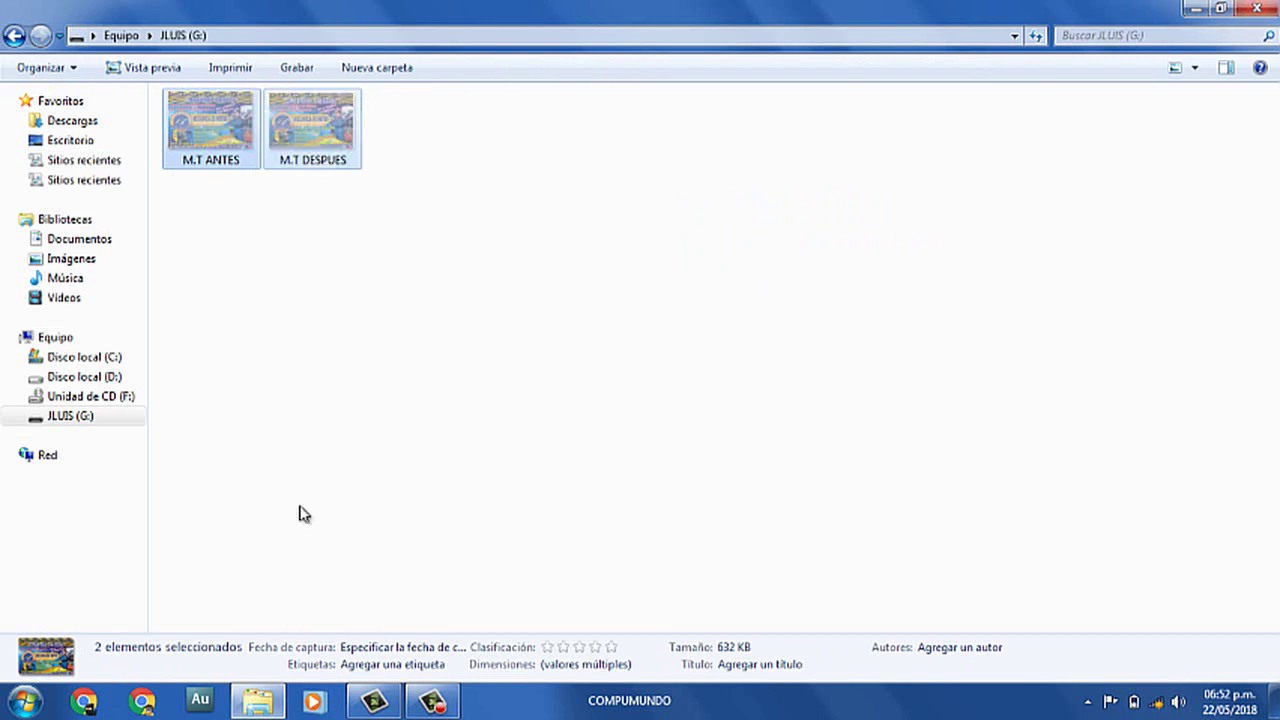
- Create a folder on the desktop and name it with the owner's first name
{"action": "left_click", "coordinate": [1196, 12]}
{"action": "key", "text": "ctrl+shift+n"}
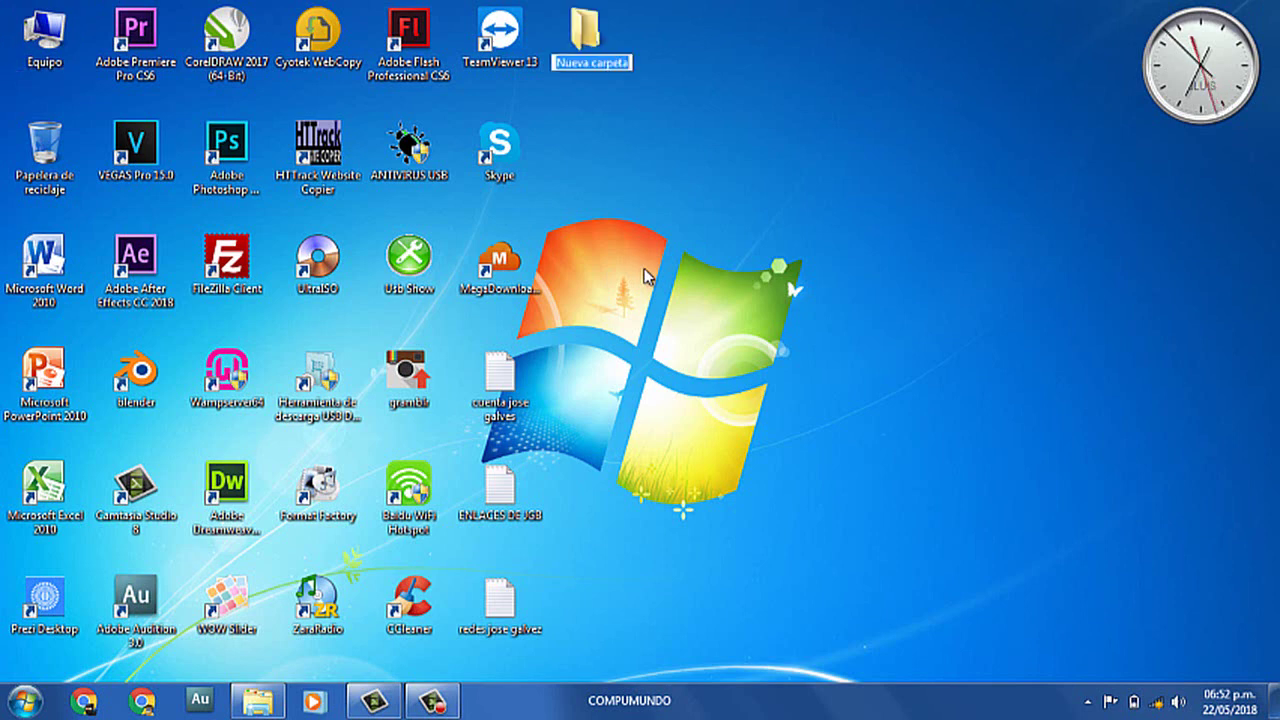
{"action": "type", "text": "jose"}
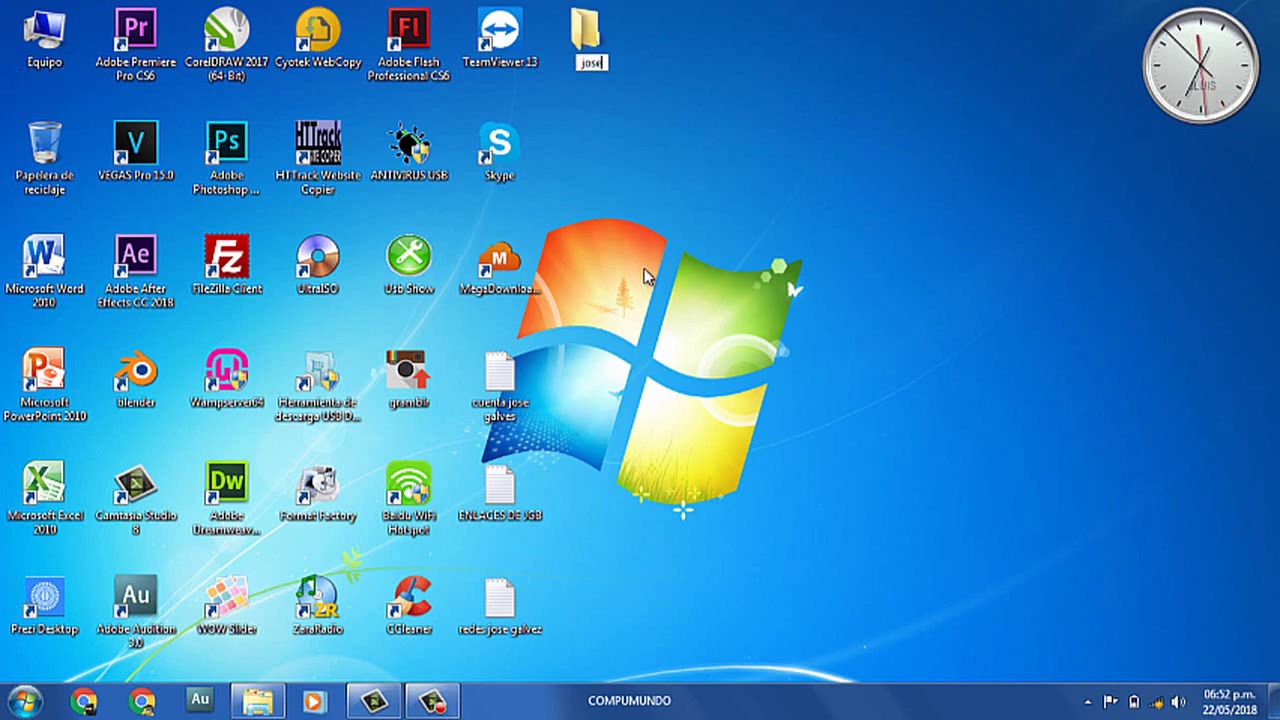
{"action": "key", "text": "Return"}
- Paste the two cut images into the new desktop folder and minimize its window
{"action": "double_click", "coordinate": [588, 38]}
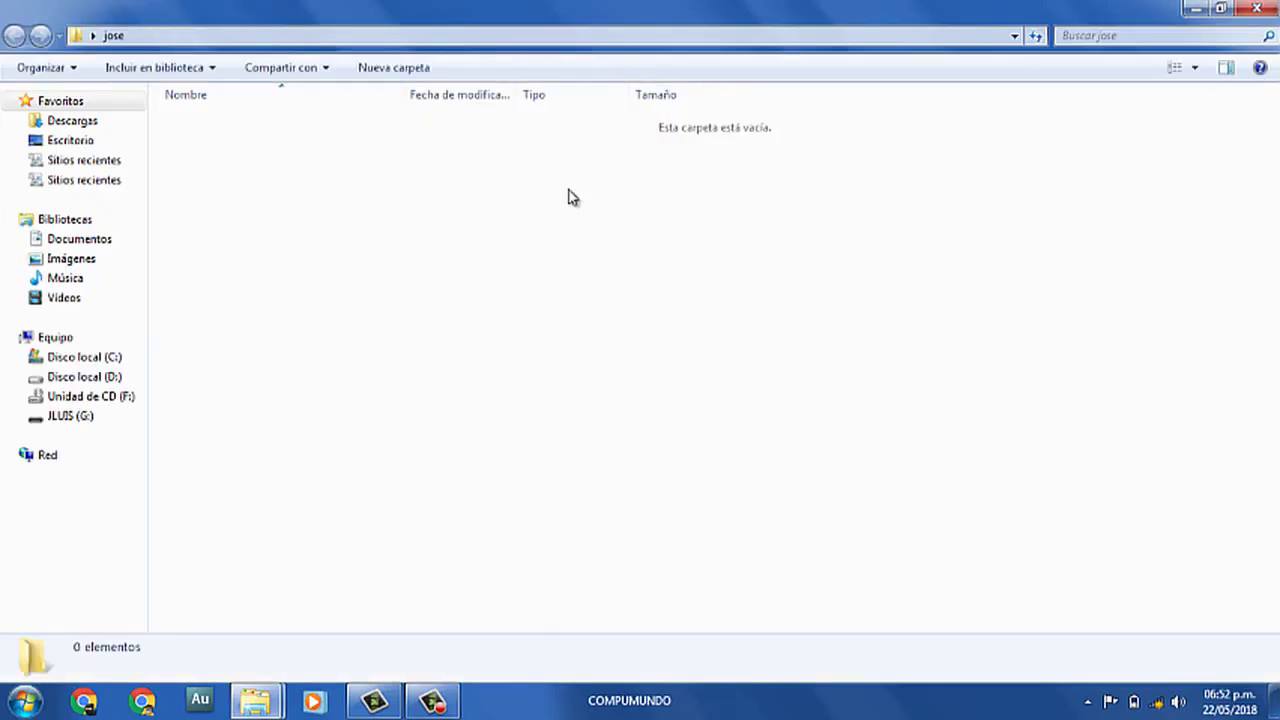
{"action": "right_click", "coordinate": [467, 290]}
{"action": "left_click", "coordinate": [510, 417]}
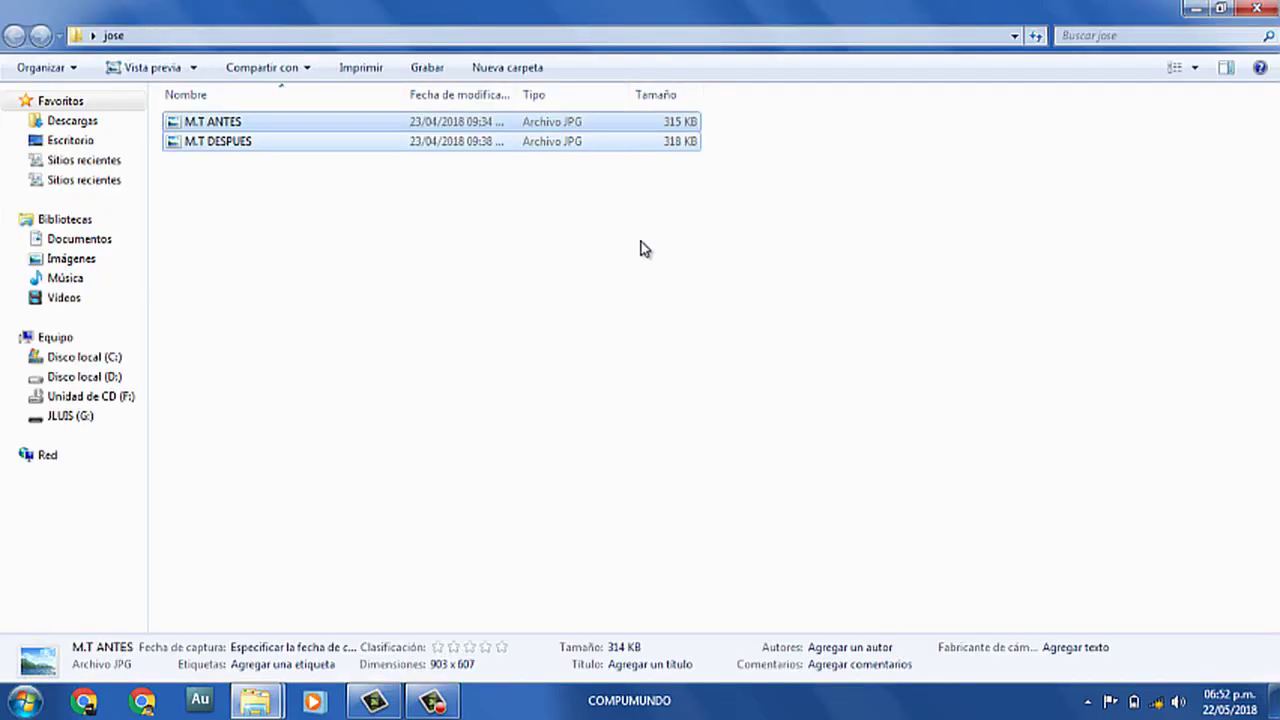
{"action": "left_click", "coordinate": [1196, 8]}
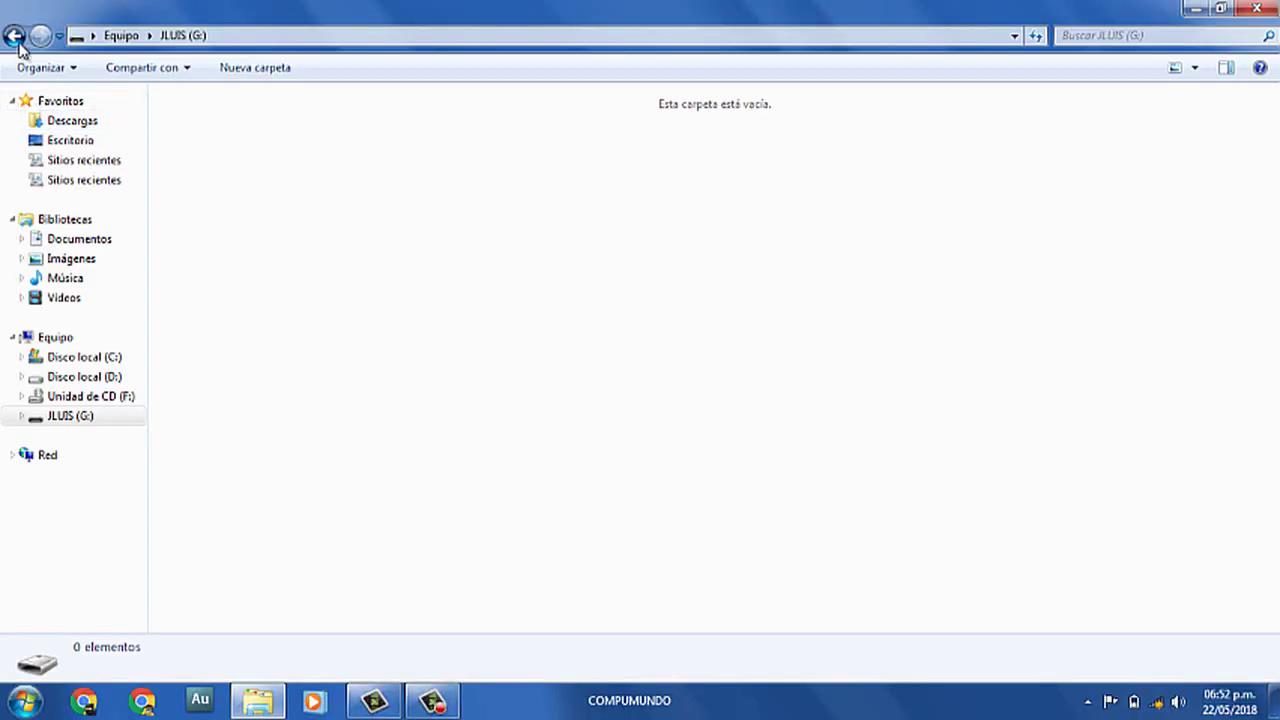
- Open the format settings for removable drive G: and set the file system to NTFS
{"action": "left_click", "coordinate": [14, 36]}
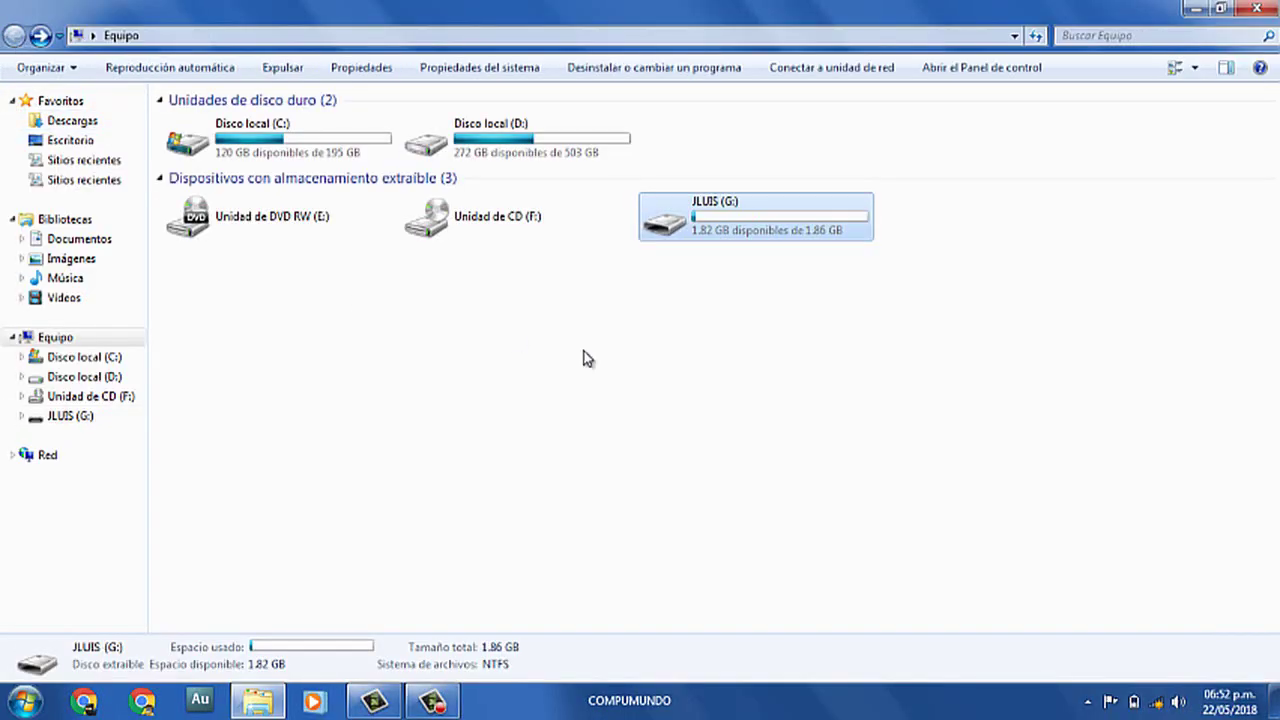
{"action": "right_click", "coordinate": [722, 222]}
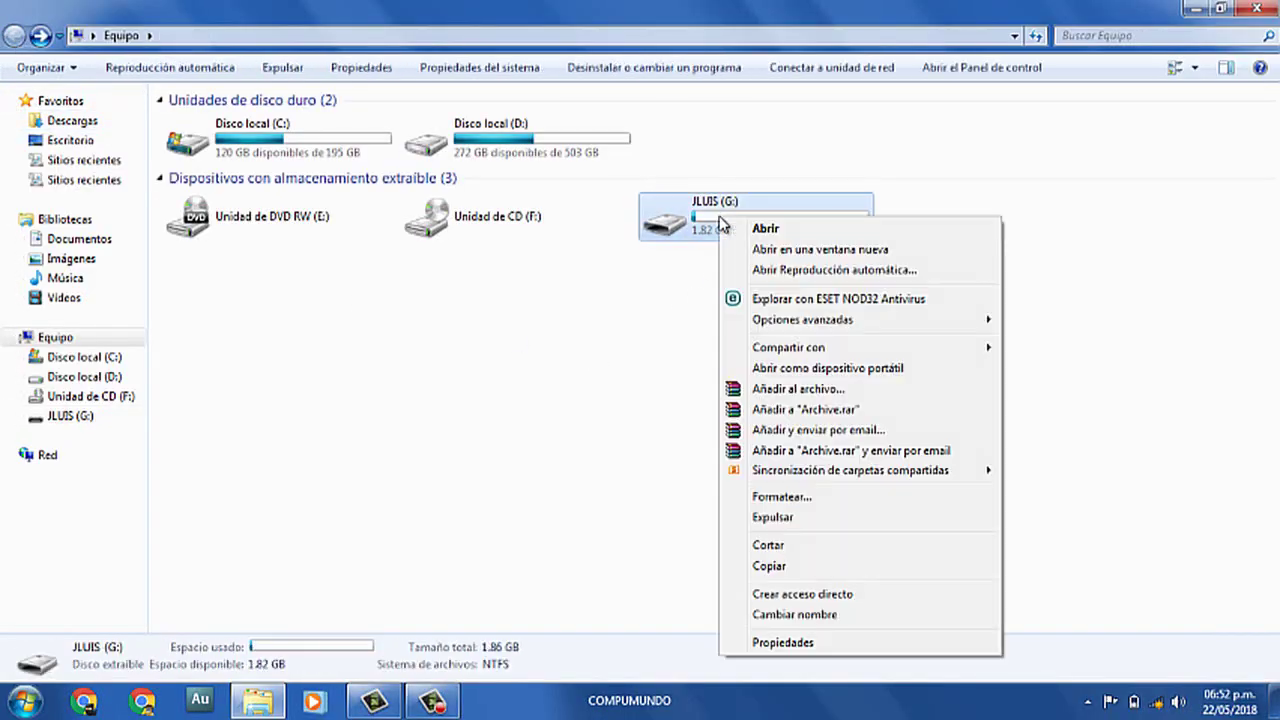
{"action": "left_click", "coordinate": [782, 506]}
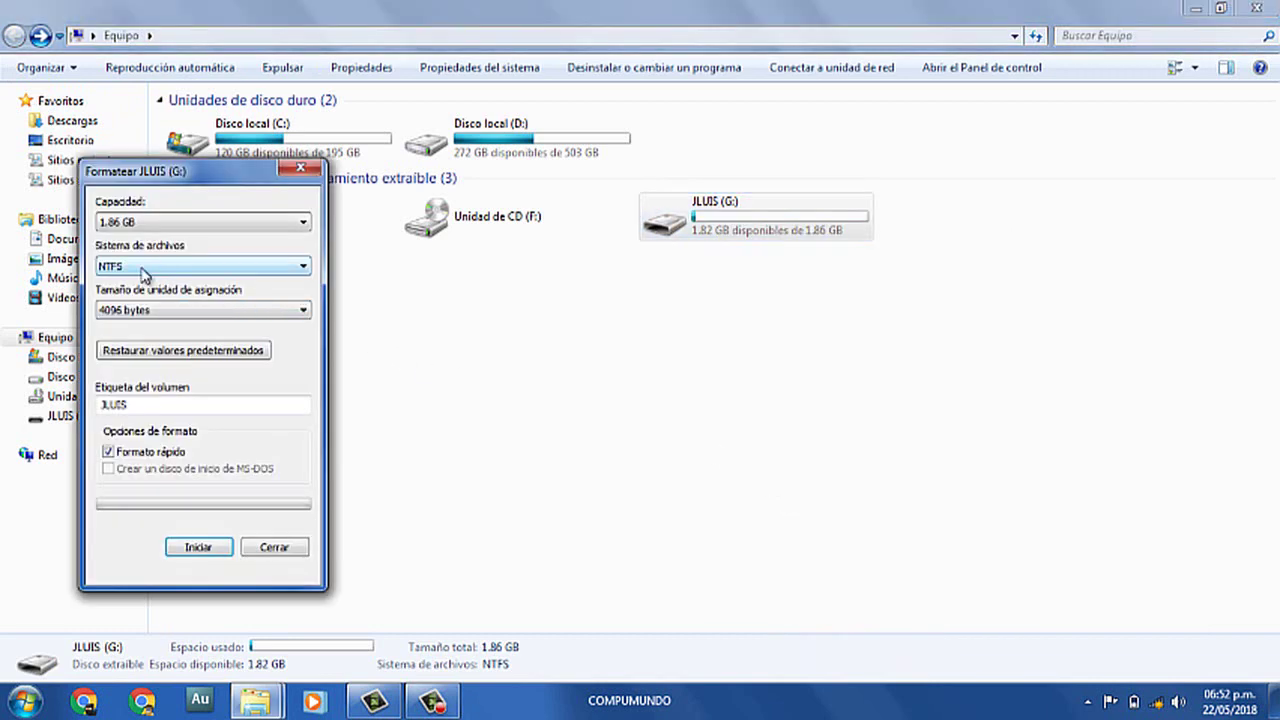
{"action": "left_click", "coordinate": [143, 272]}
{"action": "left_click", "coordinate": [138, 301]}
{"action": "left_click", "coordinate": [138, 270]}
{"action": "left_click", "coordinate": [133, 320]}
{"action": "left_click", "coordinate": [130, 266]}
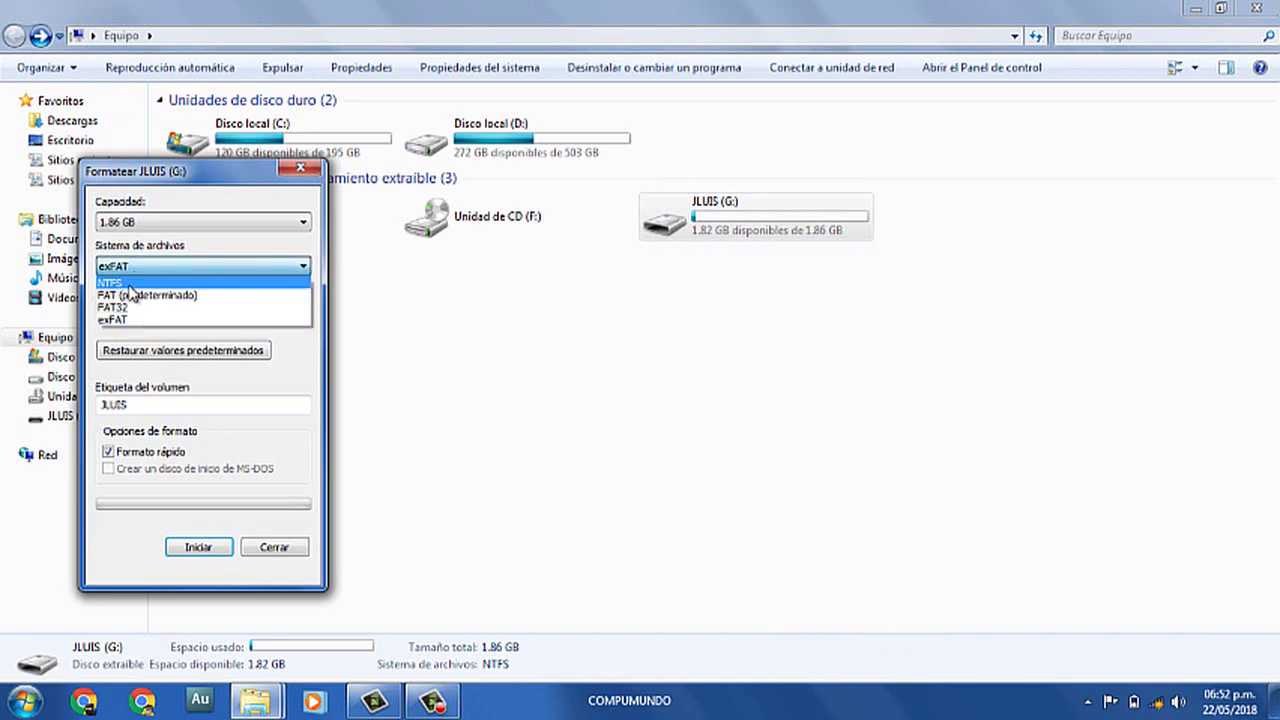
{"action": "left_click", "coordinate": [130, 284]}
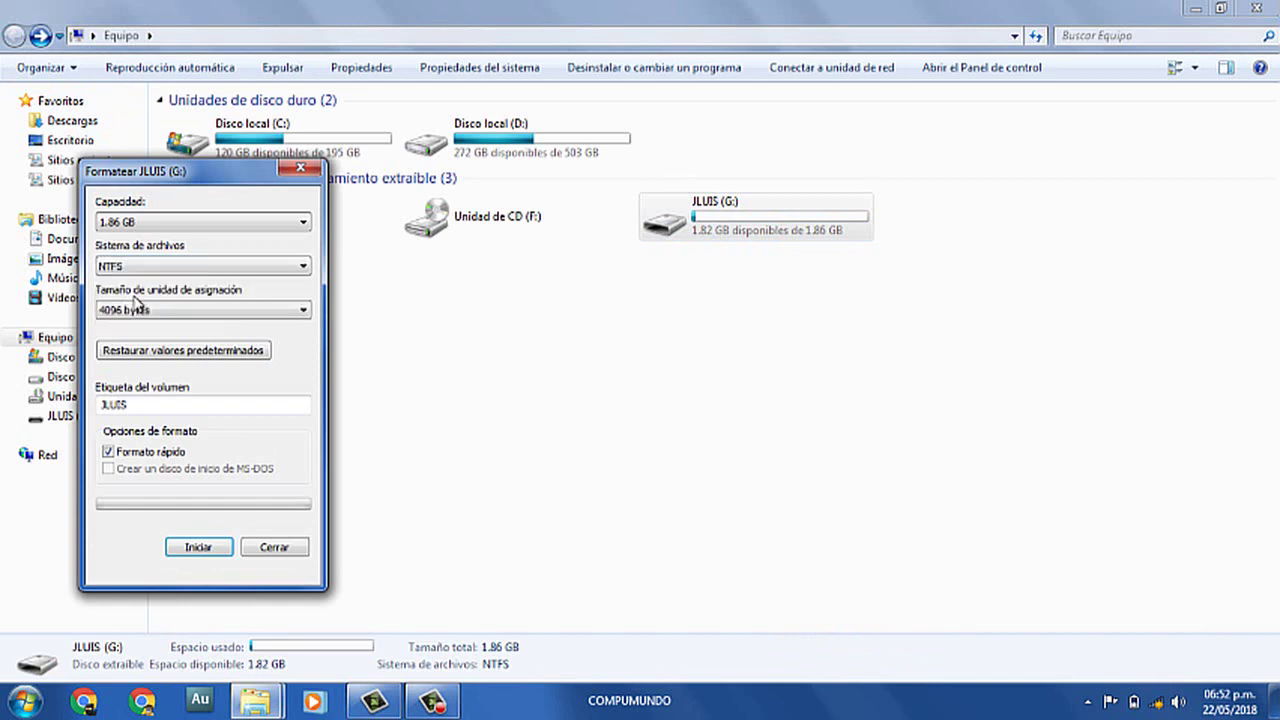
- Quick-format drive G: with the current volume label, accept the data erasure, and close the format dialog
{"action": "double_click", "coordinate": [116, 406]}
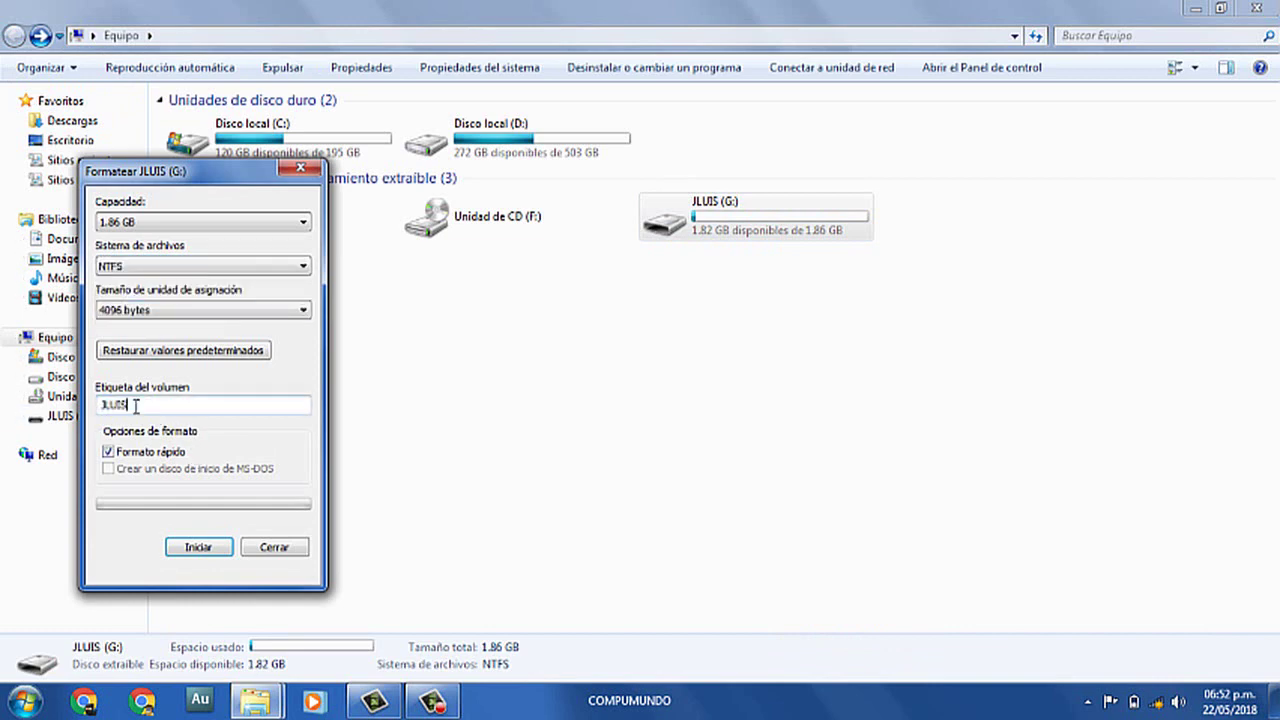
{"action": "left_click", "coordinate": [199, 546]}
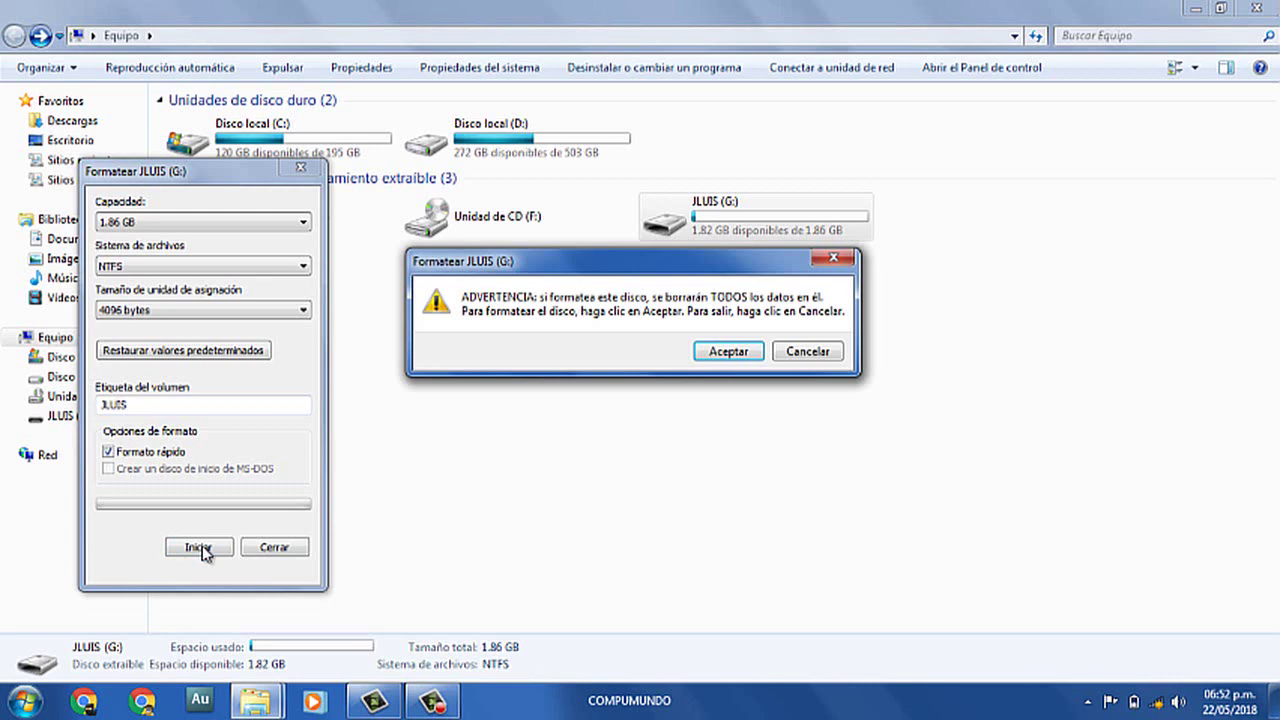
{"action": "left_click", "coordinate": [729, 352]}
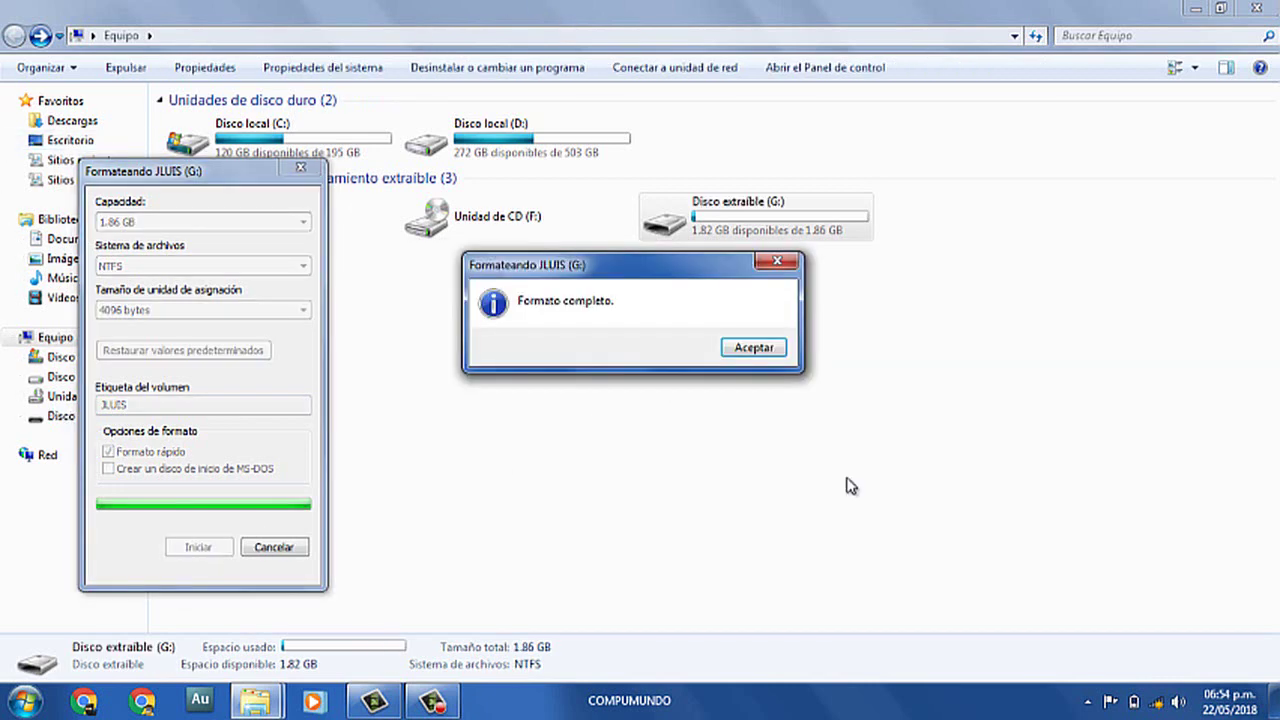
{"action": "left_click", "coordinate": [751, 348]}
{"action": "left_click", "coordinate": [295, 543]}
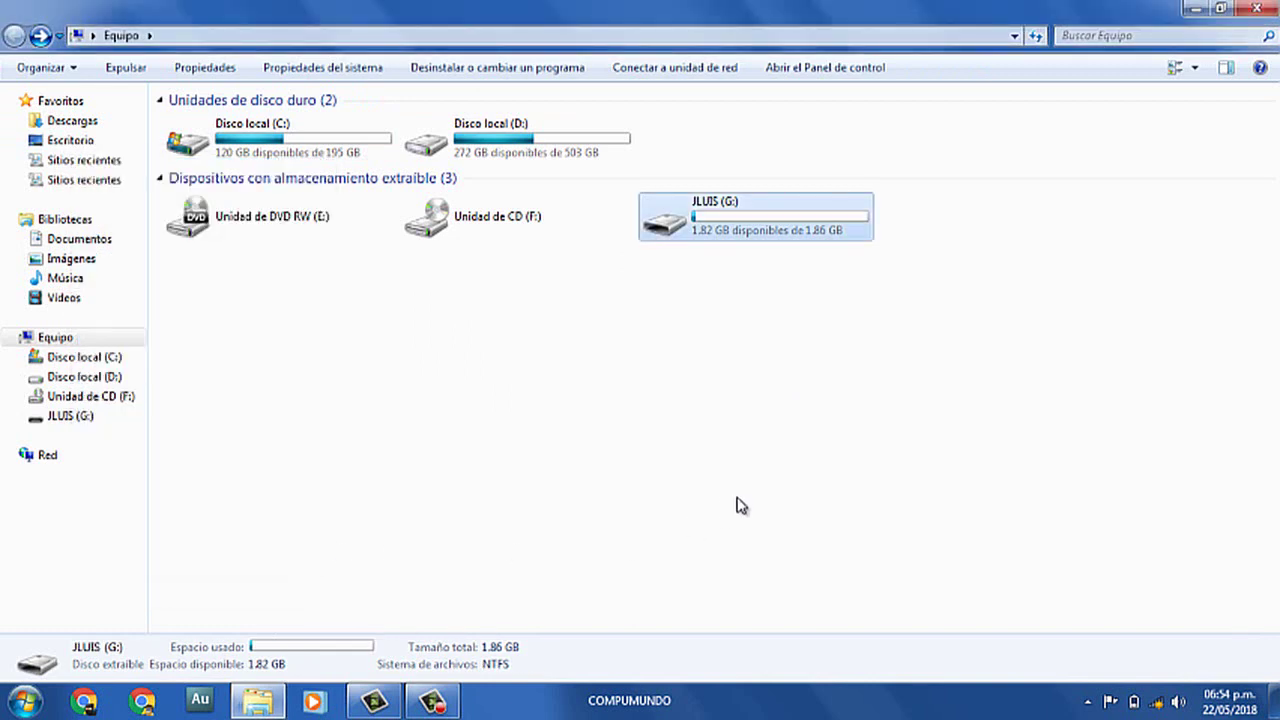
- Check the contents of the formatted drive G: and return to the computer's drive overview
{"action": "double_click", "coordinate": [735, 224]}
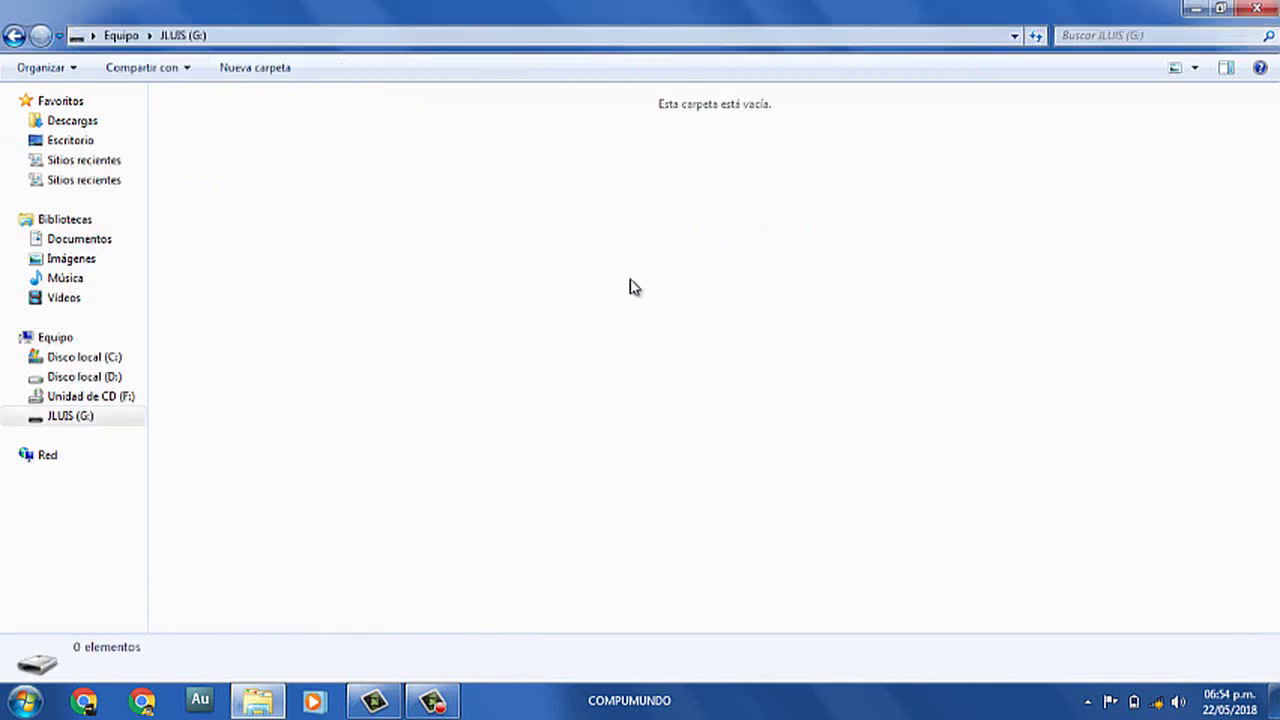
{"action": "left_click", "coordinate": [13, 38]}
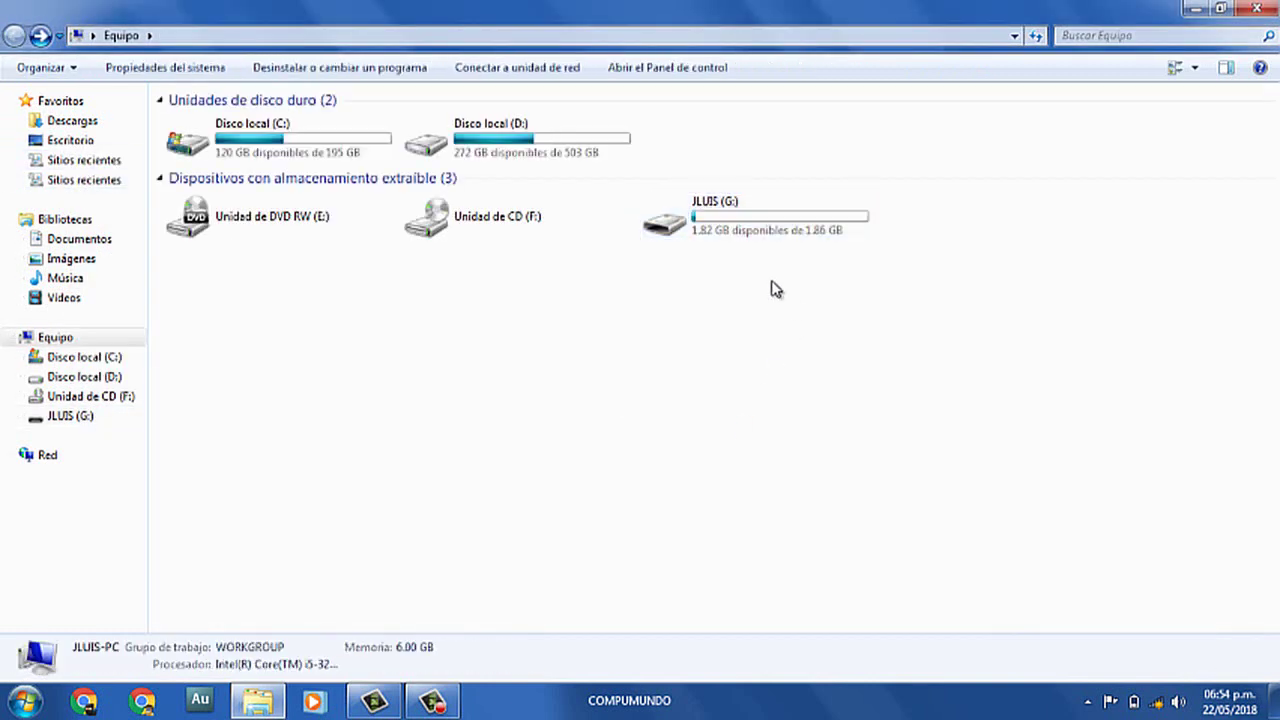
{"action": "double_click", "coordinate": [646, 228]}
{"action": "left_click", "coordinate": [13, 36]}
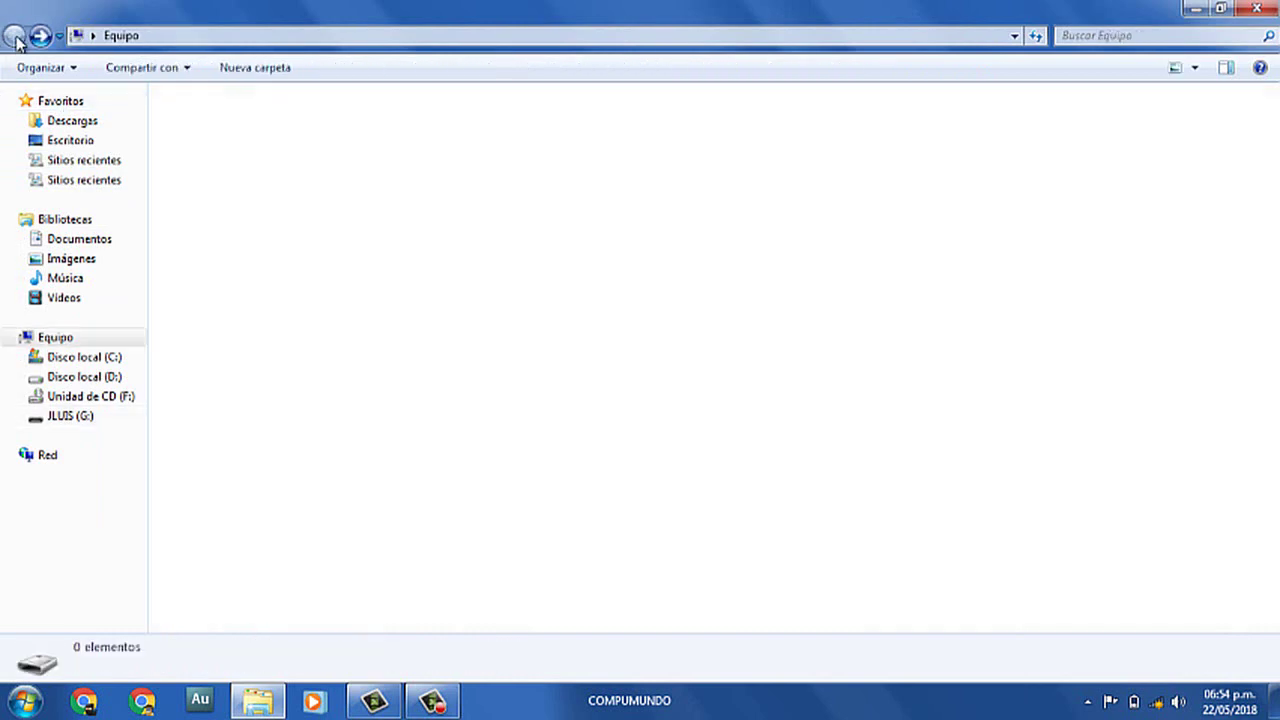
- Create a folder named "pegar archivos aqui" in the root of drive G:
{"action": "double_click", "coordinate": [675, 238]}
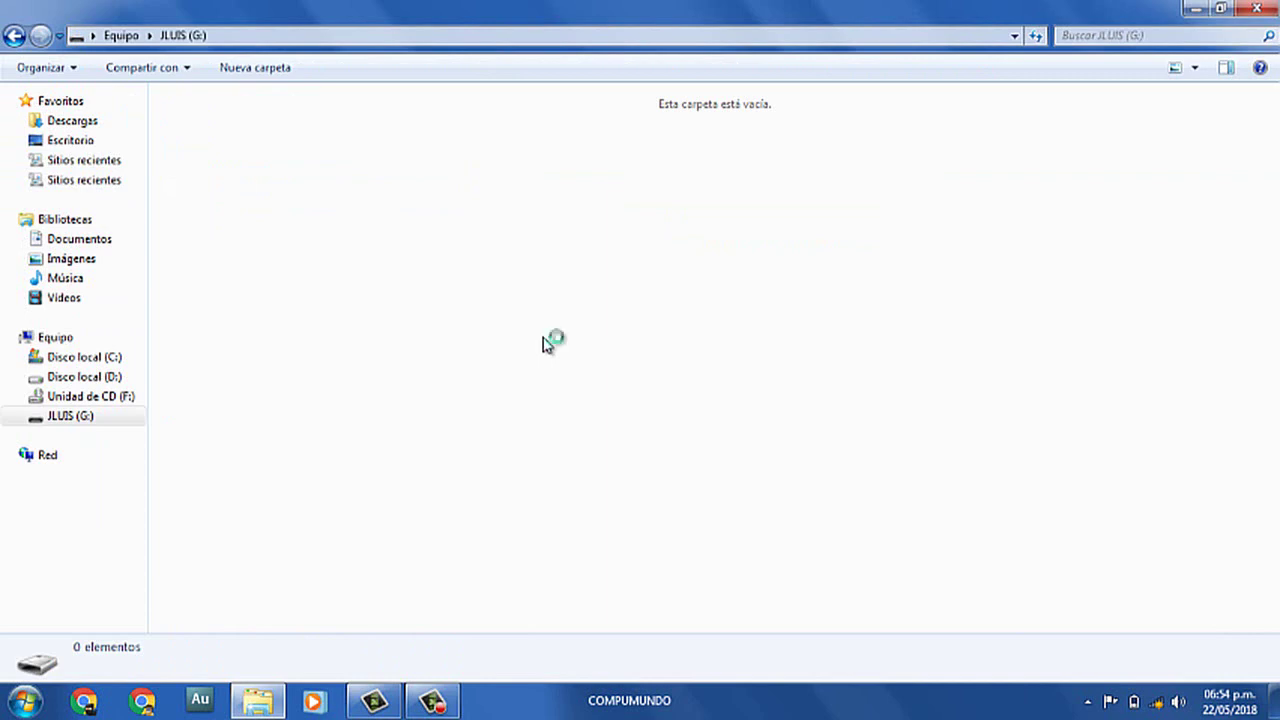
{"action": "key", "text": "ctrl+shift+n"}
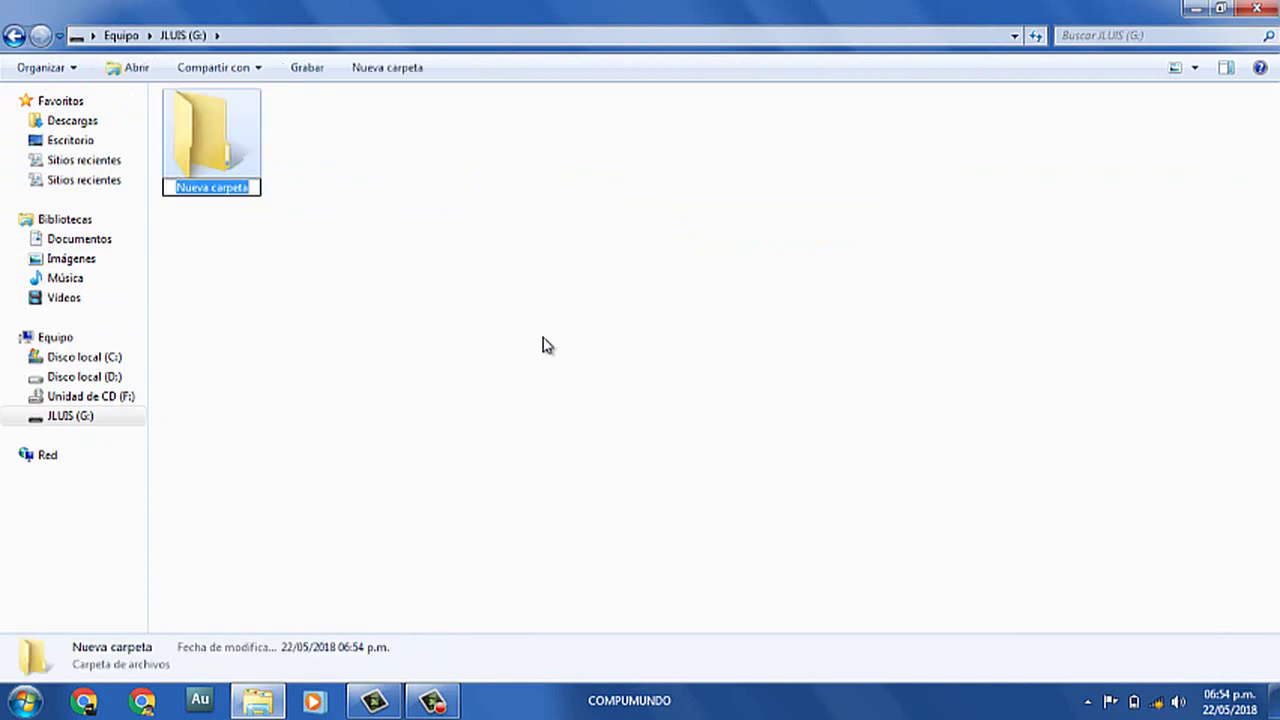
{"action": "type", "text": "pegar"}
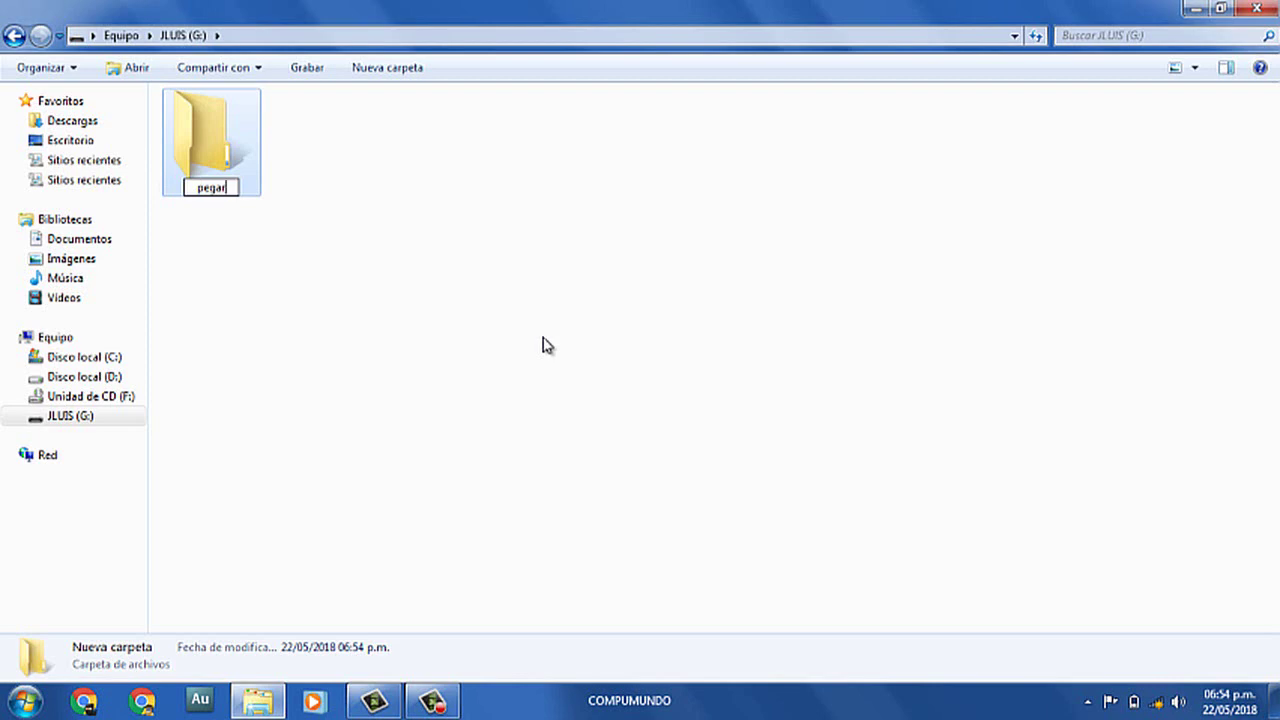
{"action": "type", "text": "arc"}
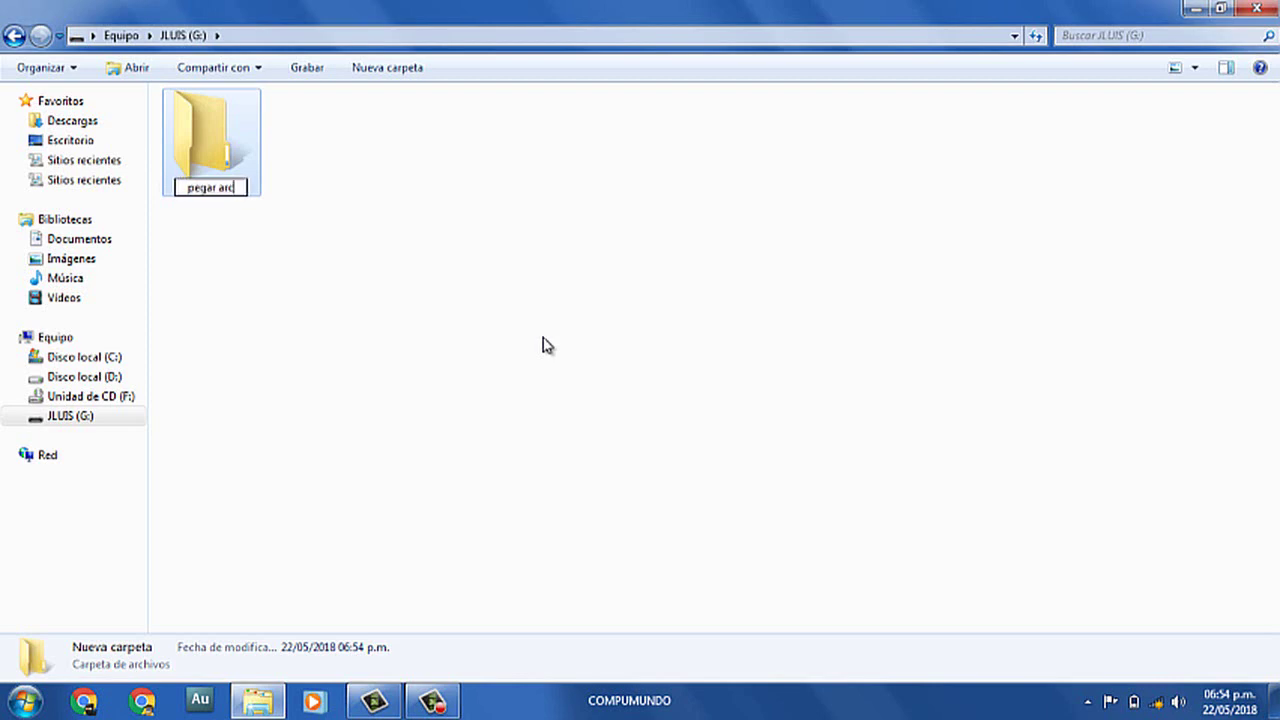
{"action": "type", "text": "hivos a"}
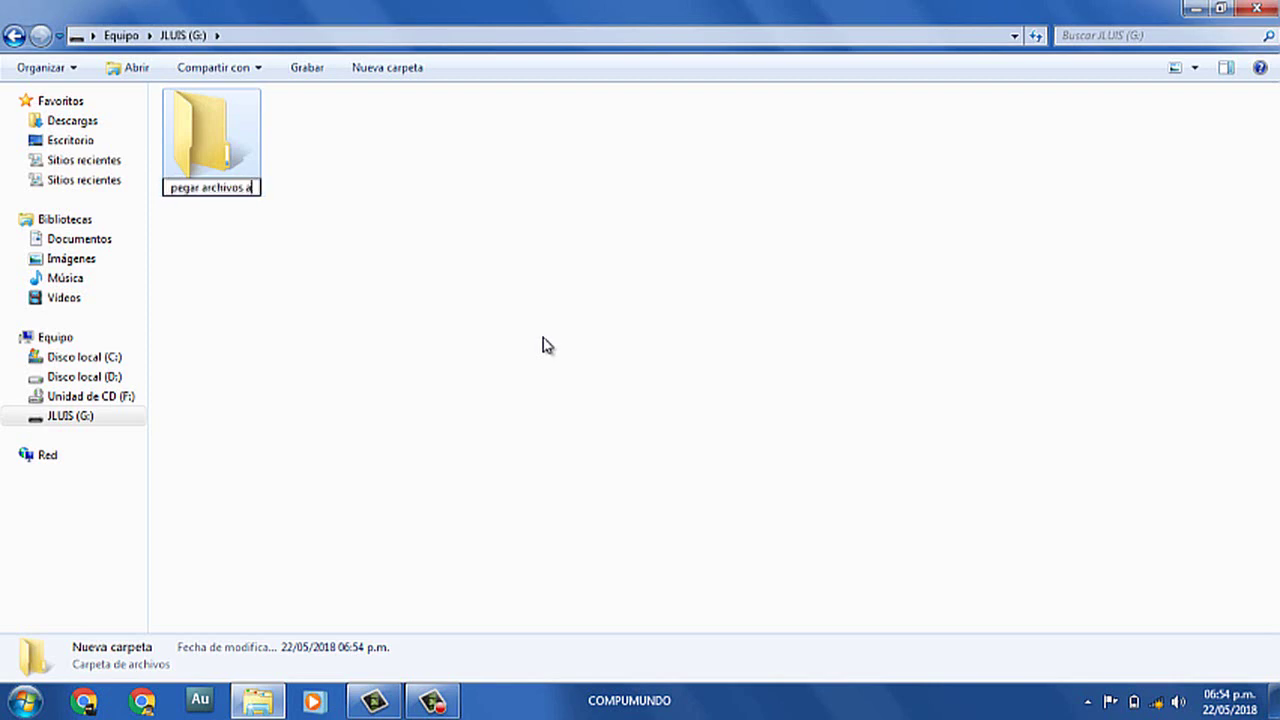
{"action": "type", "text": "quí"}
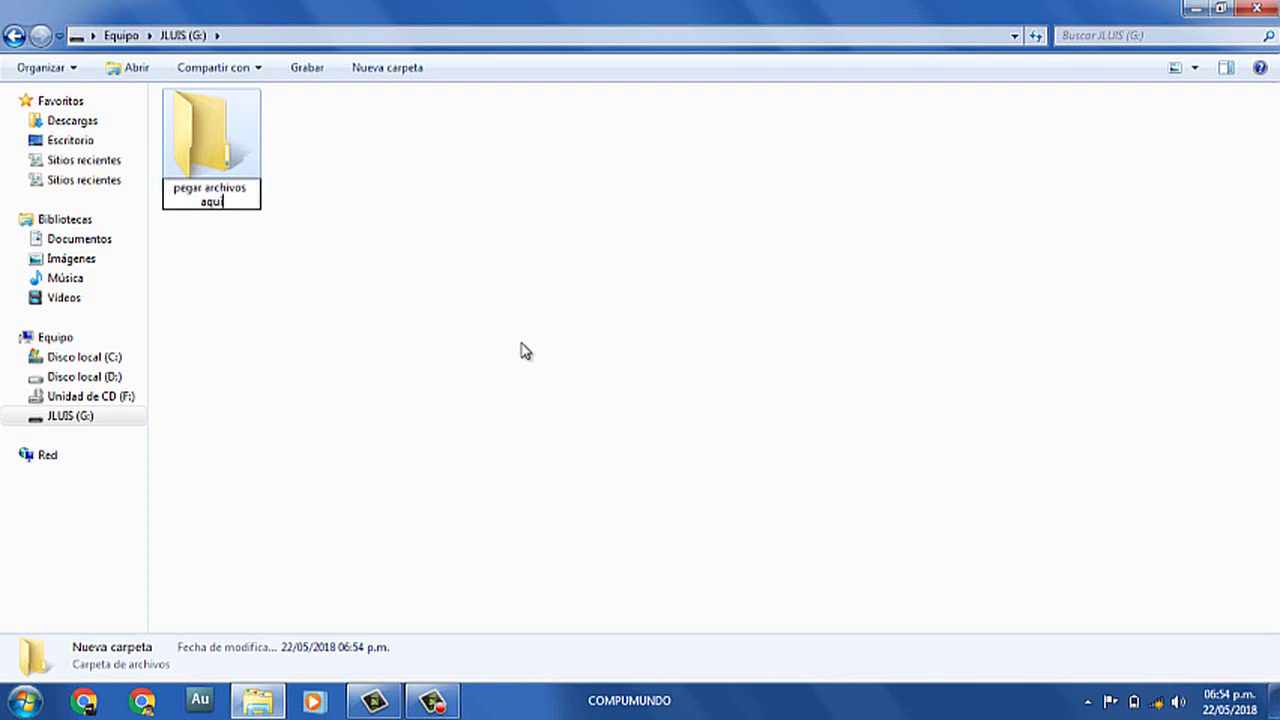
{"action": "key", "text": "ctrl+a"}
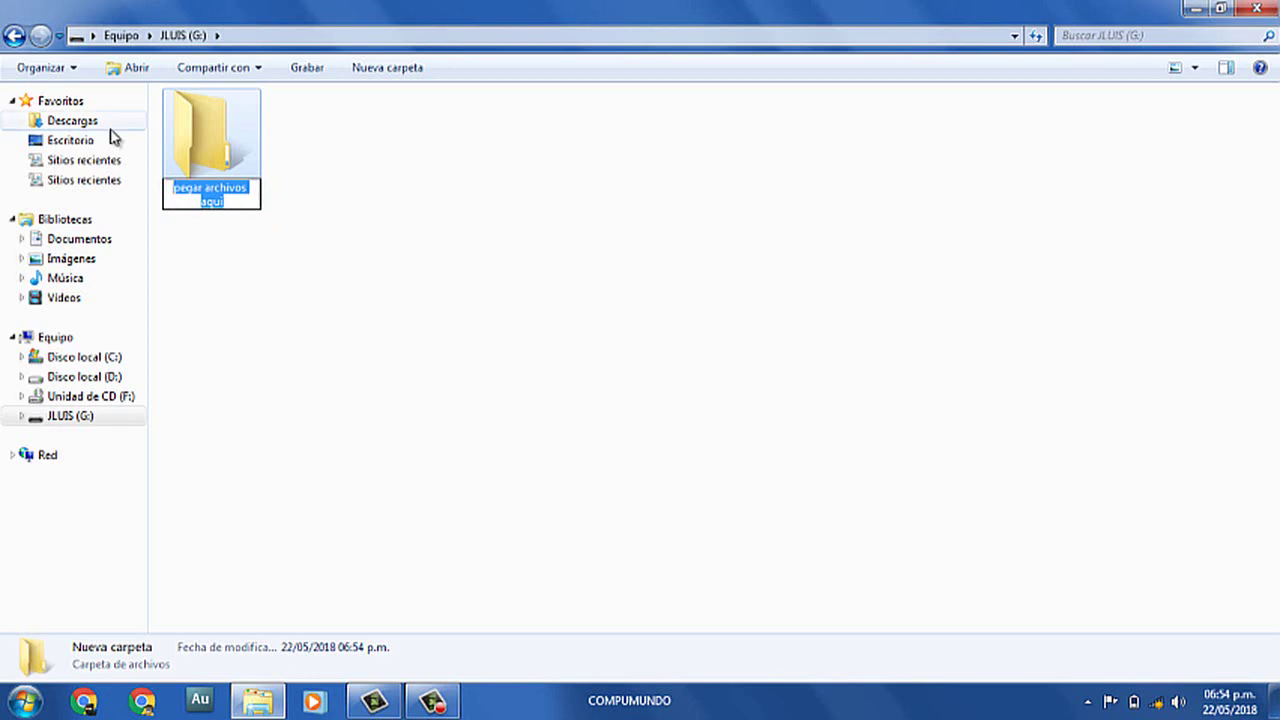
{"action": "key", "text": "Return"}
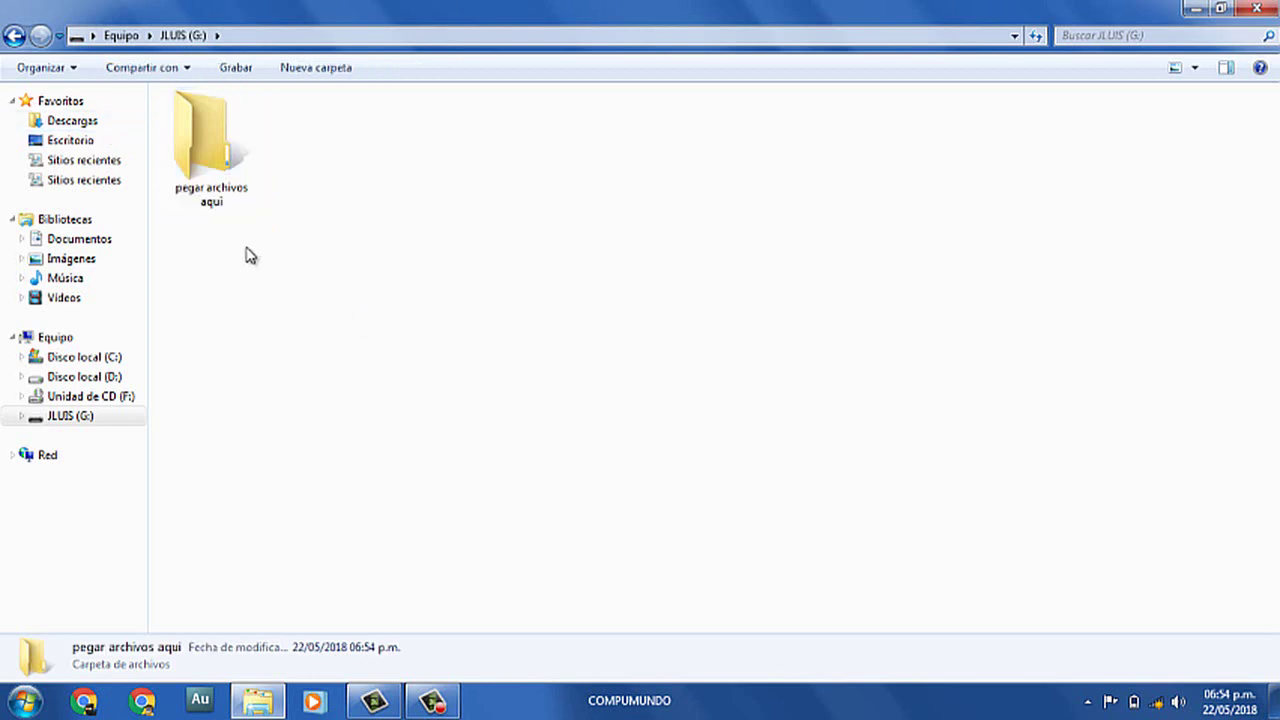
- Create a subfolder with the default name inside the "pegar archivos aqui" folder
{"action": "double_click", "coordinate": [185, 175]}
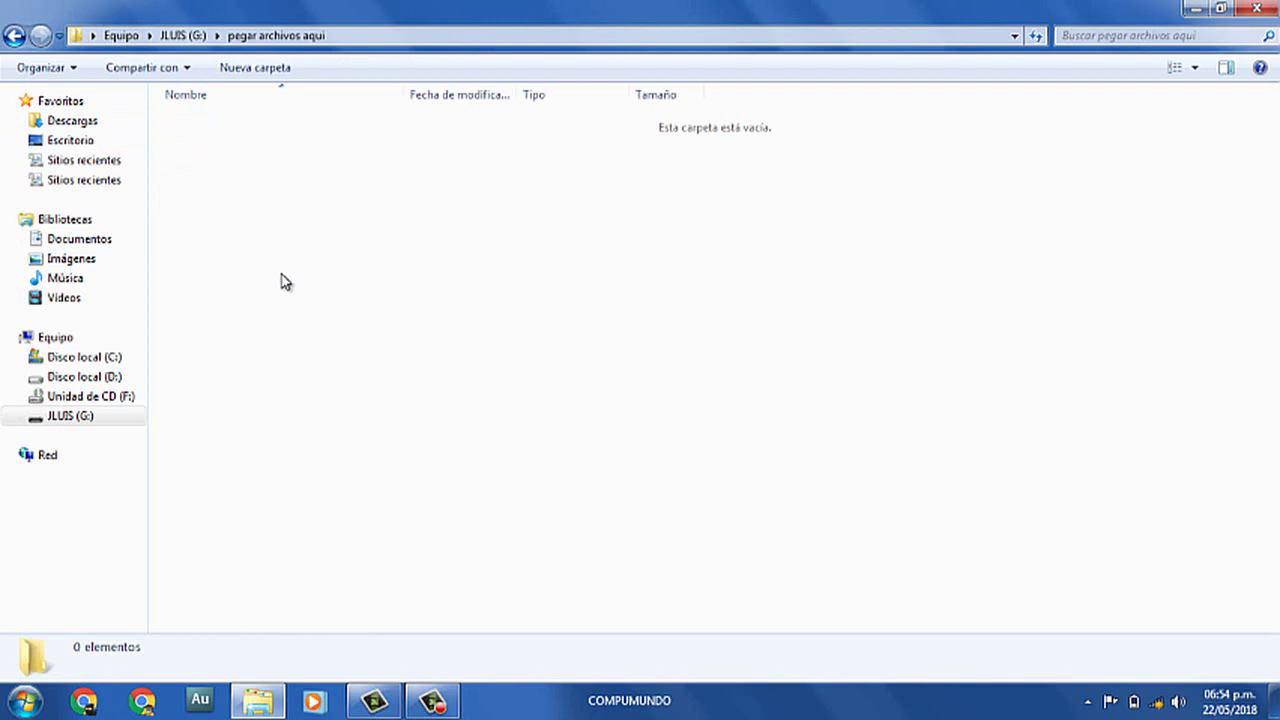
{"action": "key", "text": "ctrl+shift+n"}
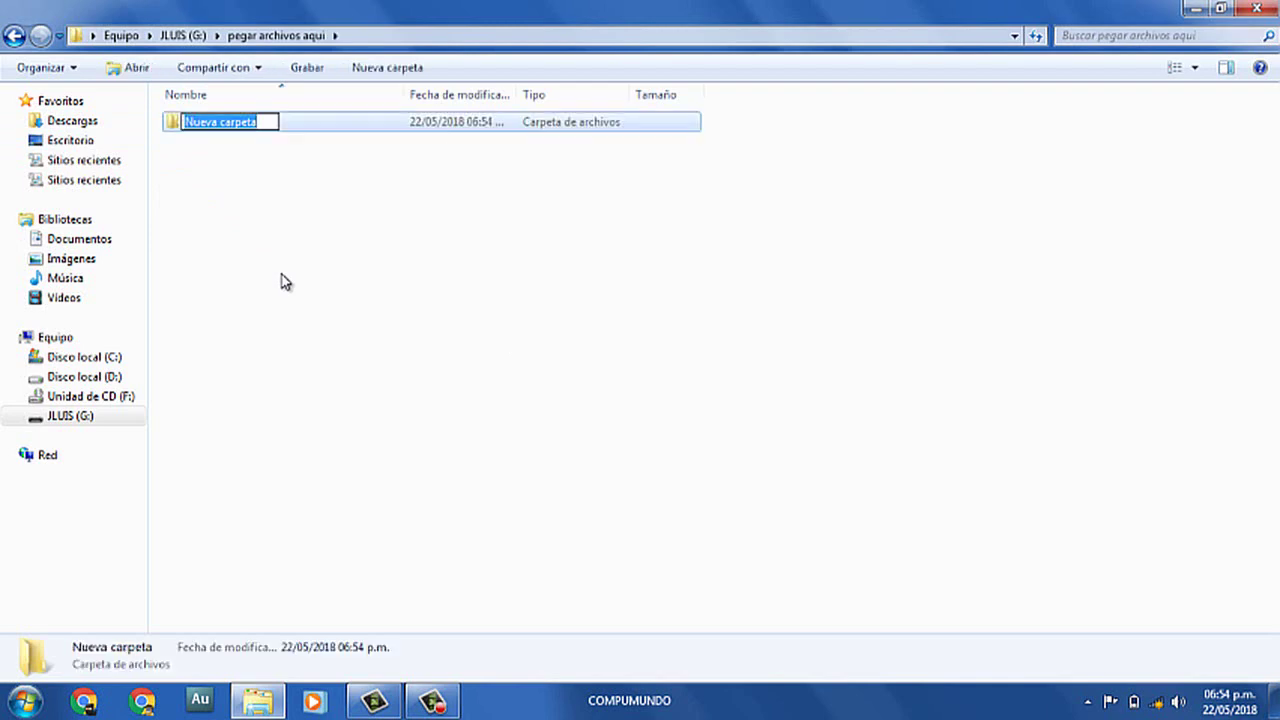
{"action": "left_click", "coordinate": [282, 282]}
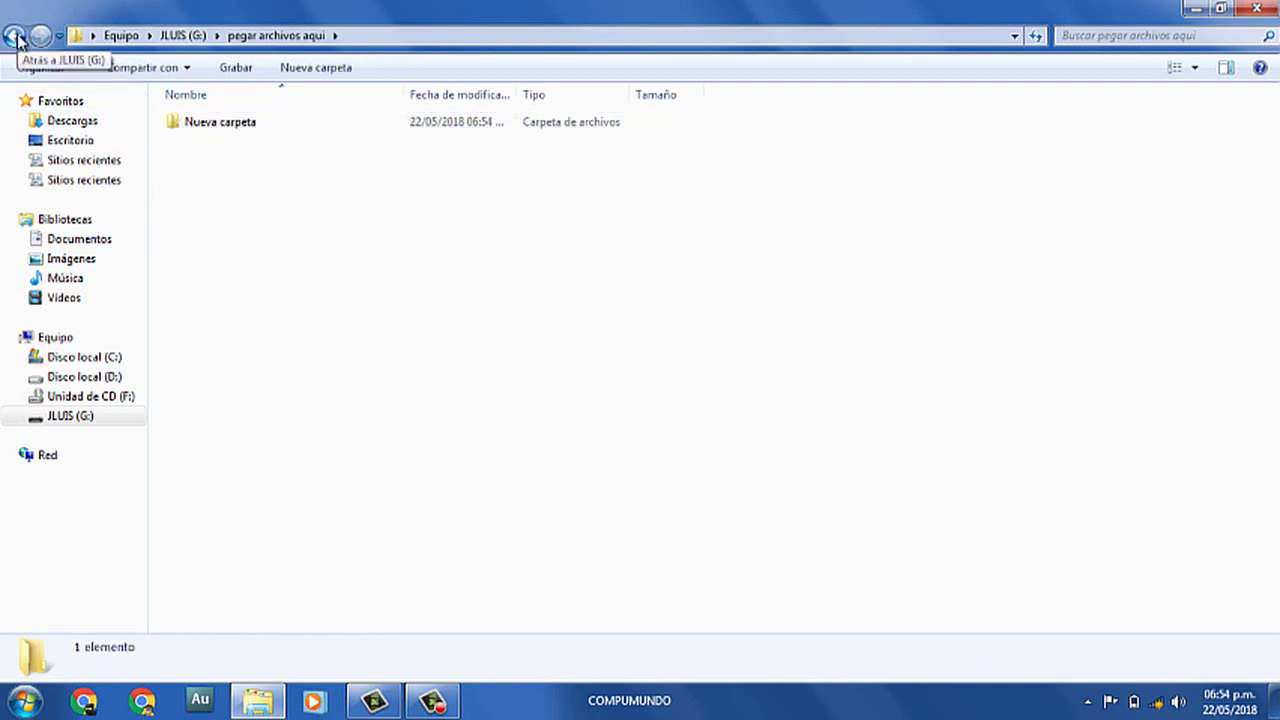
- Review the "pegar archivos aqui" folder in the root of drive G: and the computer's drive overview
{"action": "left_click", "coordinate": [14, 36]}
{"action": "left_click", "coordinate": [200, 183]}
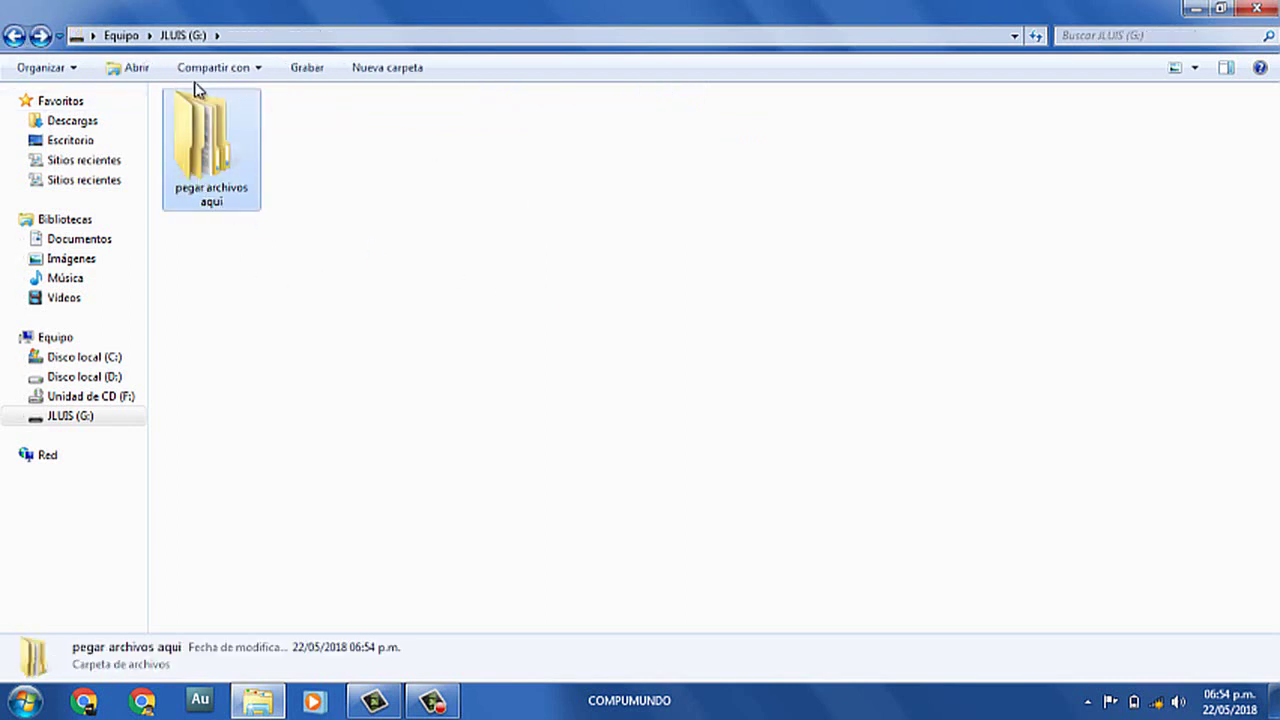
{"action": "left_click_drag", "start_coordinate": [155, 95], "coordinate": [458, 304]}
{"action": "left_click", "coordinate": [800, 368]}
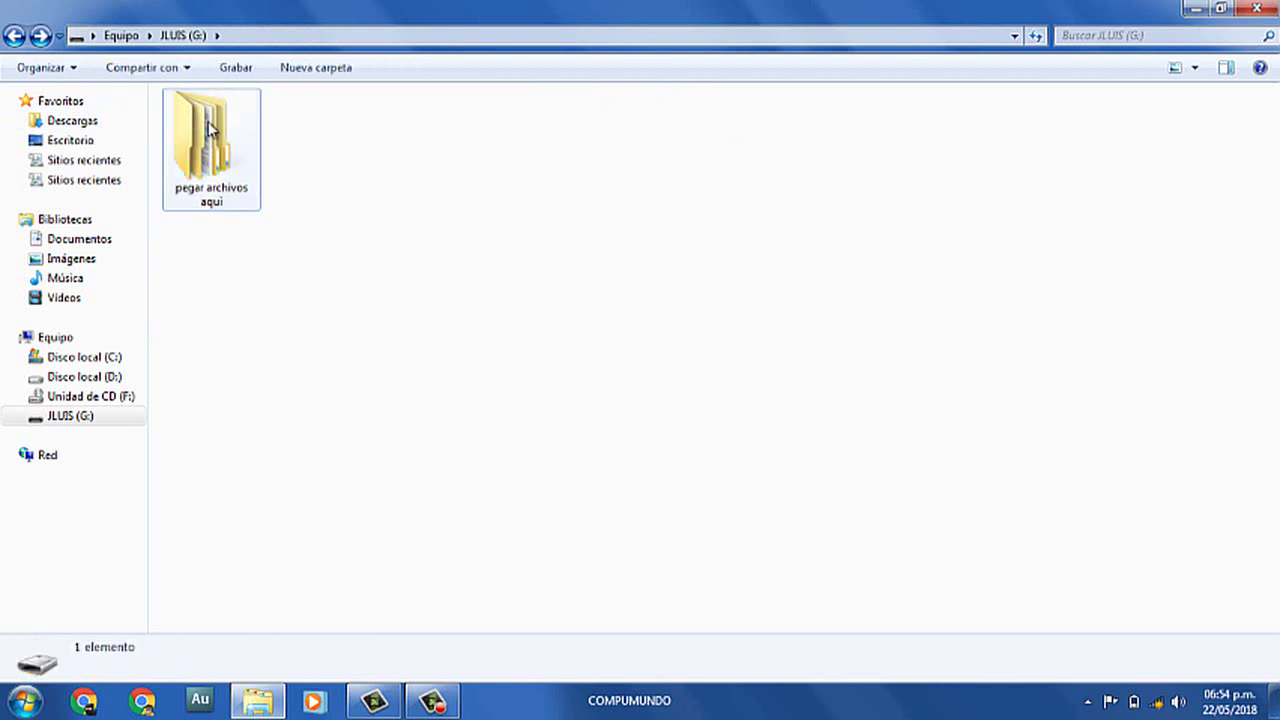
{"action": "left_click", "coordinate": [210, 160]}
{"action": "double_click", "coordinate": [210, 160]}
{"action": "left_click", "coordinate": [14, 36]}
{"action": "left_click", "coordinate": [14, 36]}
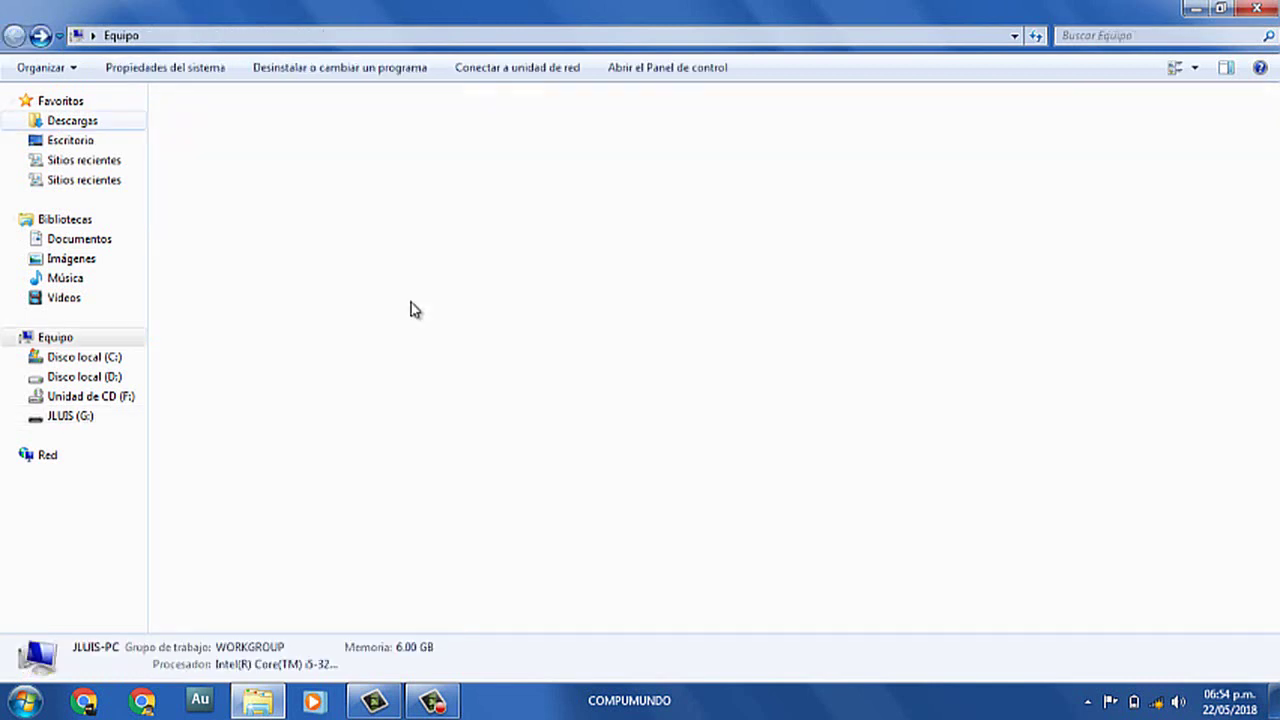
{"action": "double_click", "coordinate": [716, 248]}
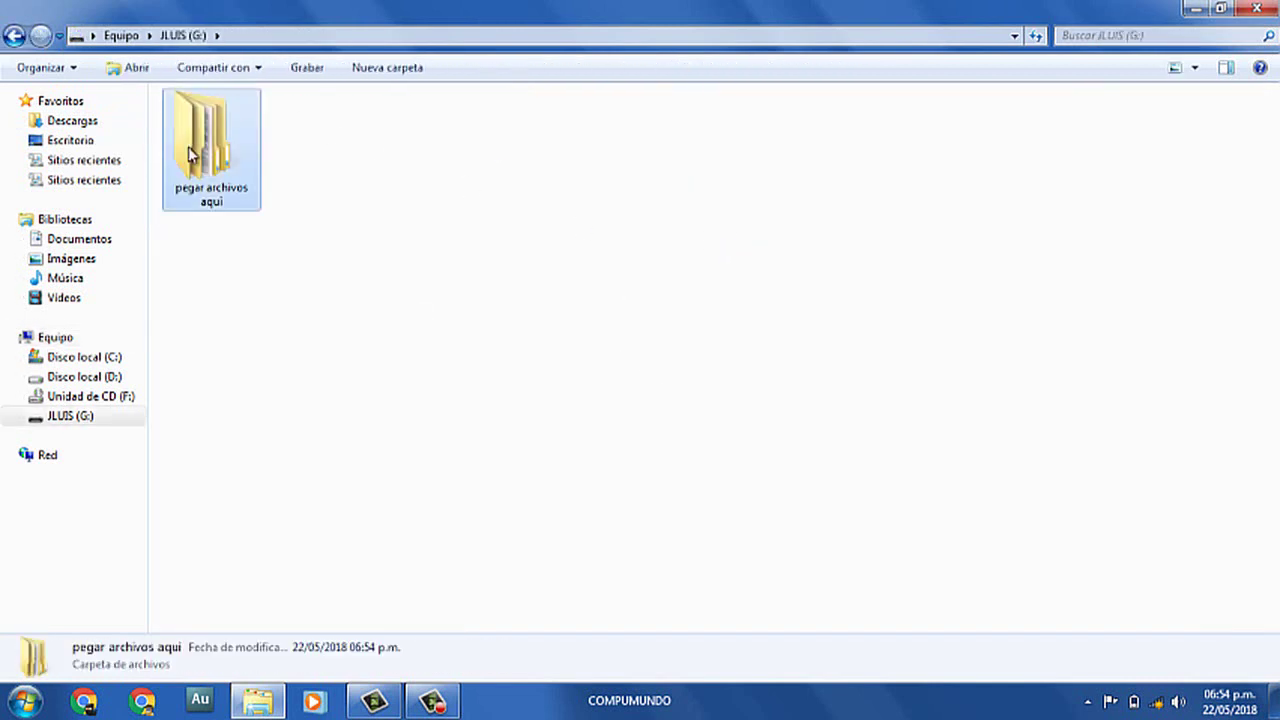
- Switch the view inside the "pegar archivos aqui" folder to large icons
{"action": "double_click", "coordinate": [215, 165]}
{"action": "left_click", "coordinate": [220, 128]}
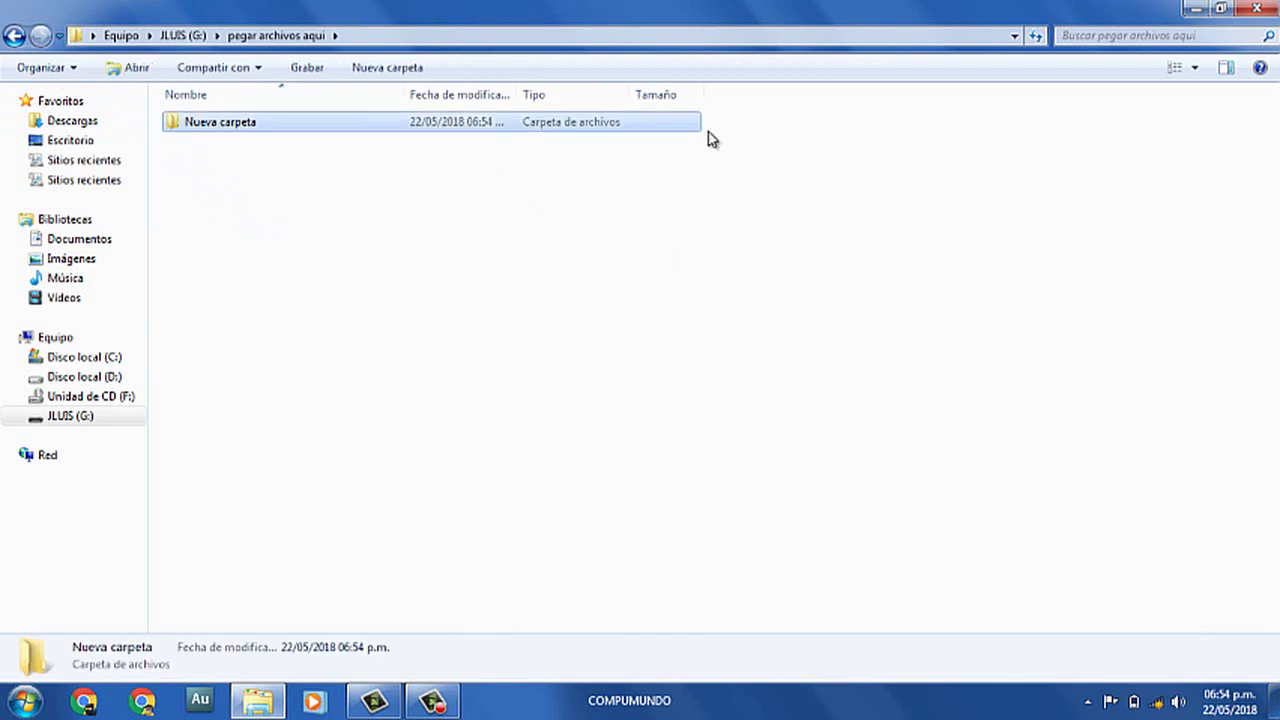
{"action": "left_click", "coordinate": [1170, 74]}
{"action": "left_click", "coordinate": [1170, 76]}
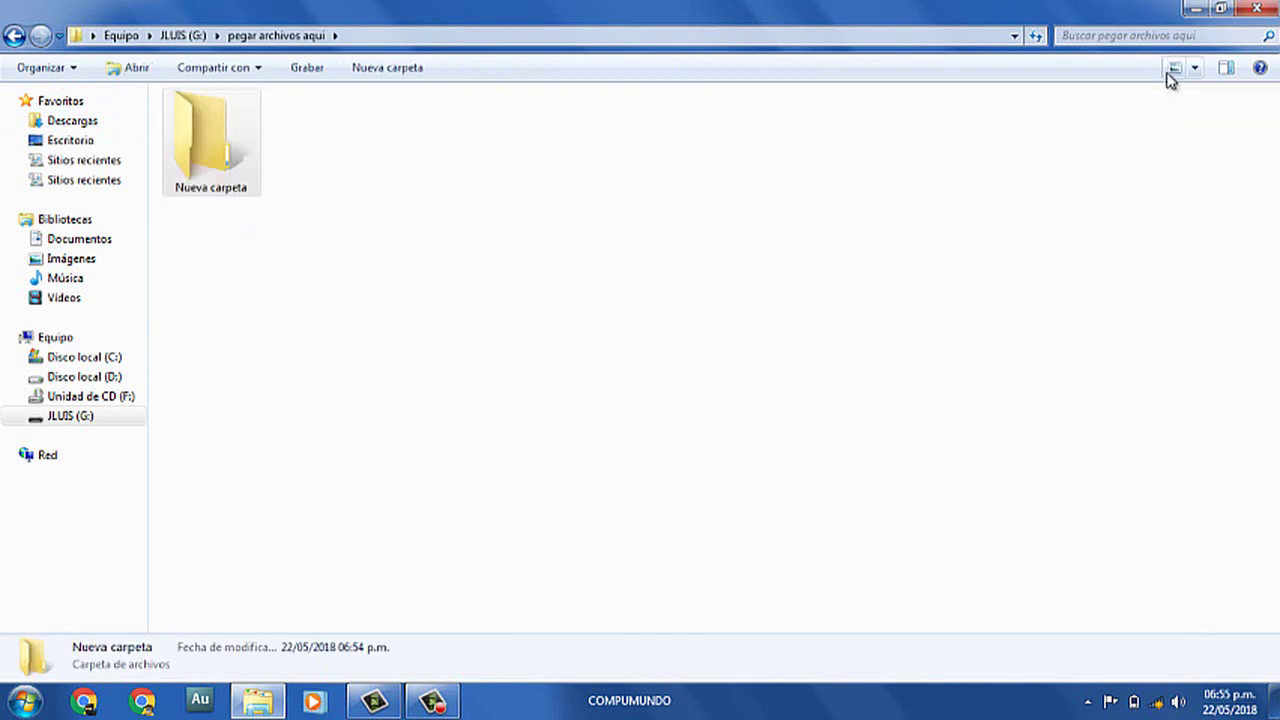
{"action": "left_click", "coordinate": [868, 168]}
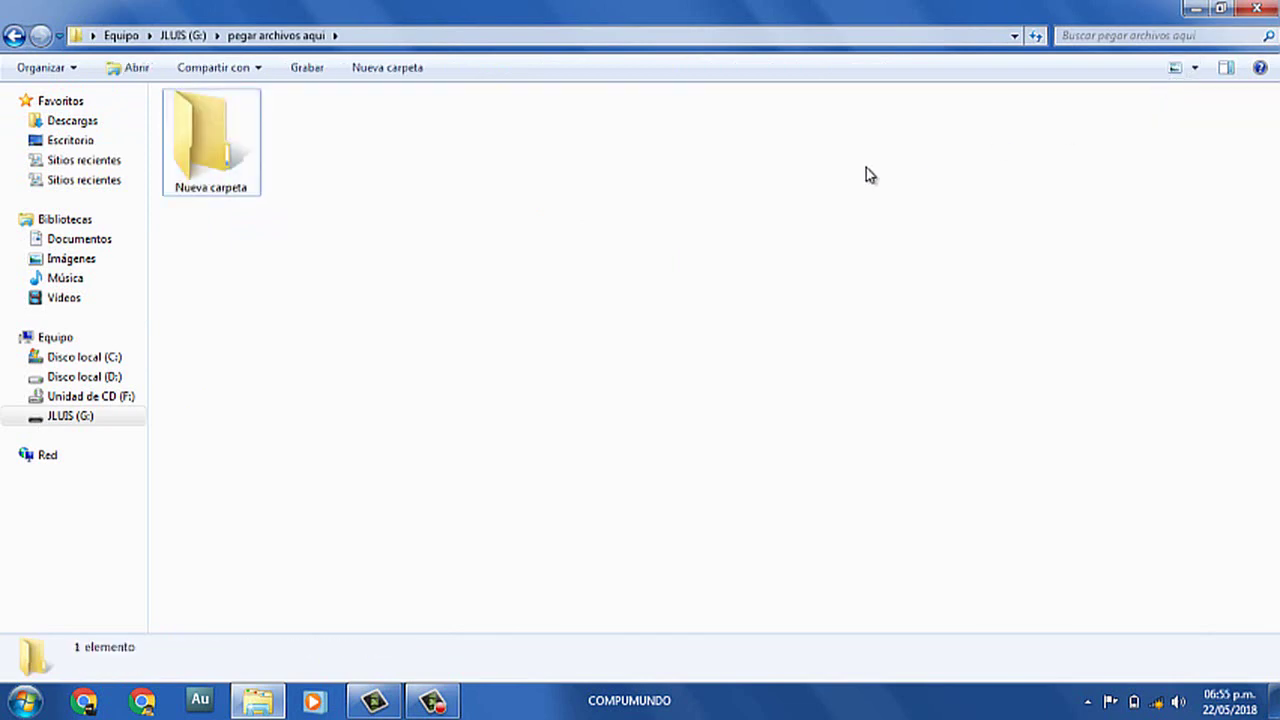
- Check inside the "Nueva carpeta" subfolder, return to its parent, and rename the subfolder as "pegar aqui"
{"action": "left_click", "coordinate": [233, 196]}
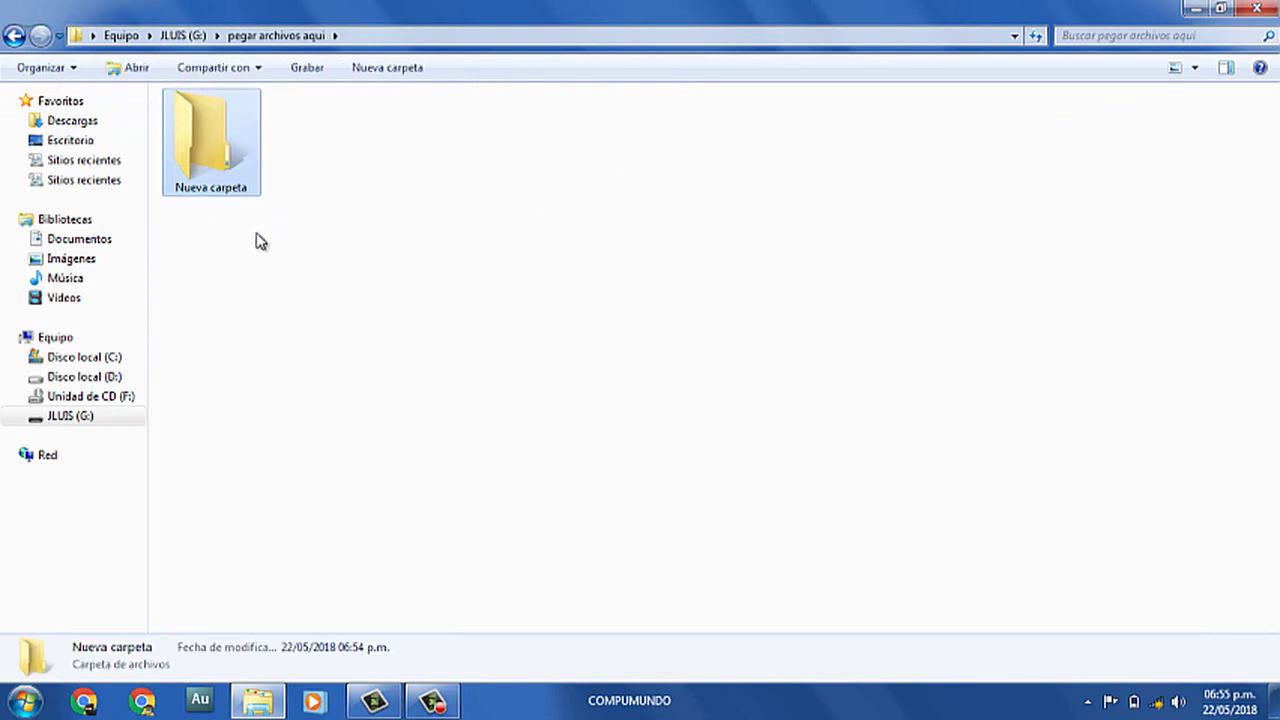
{"action": "left_click", "coordinate": [351, 200]}
{"action": "double_click", "coordinate": [229, 186]}
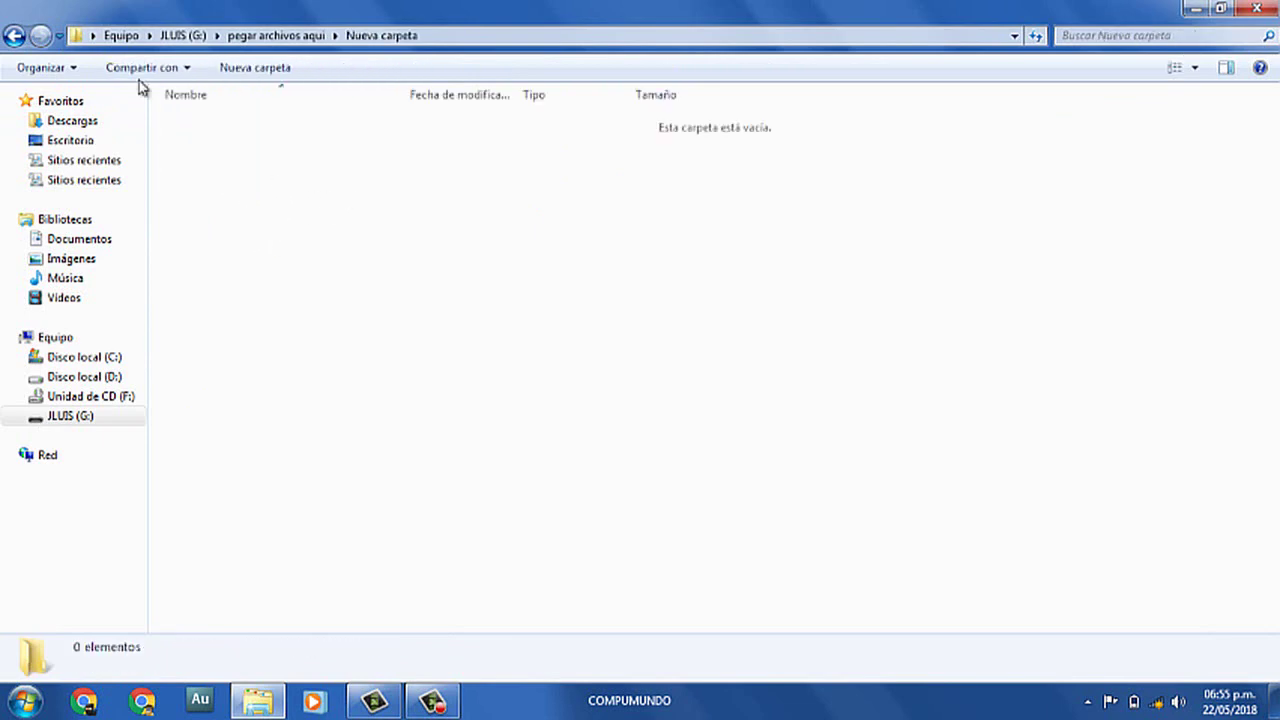
{"action": "left_click", "coordinate": [14, 35]}
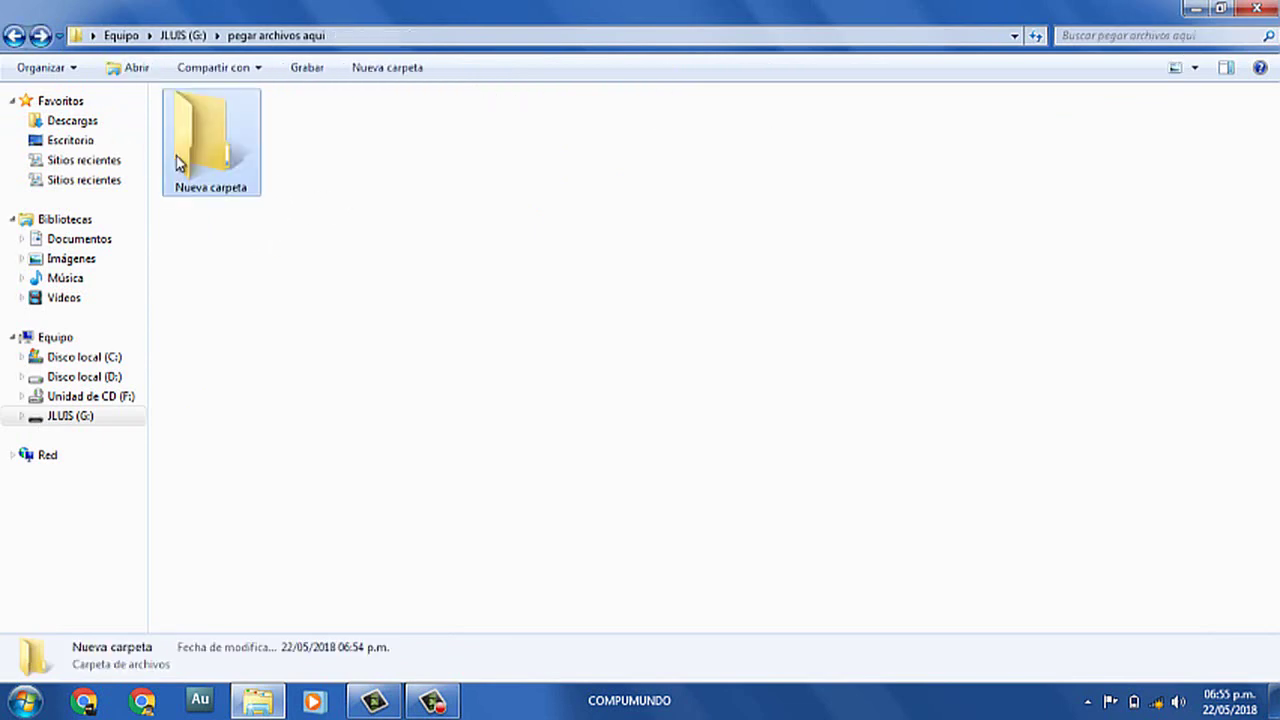
{"action": "left_click", "coordinate": [219, 190]}
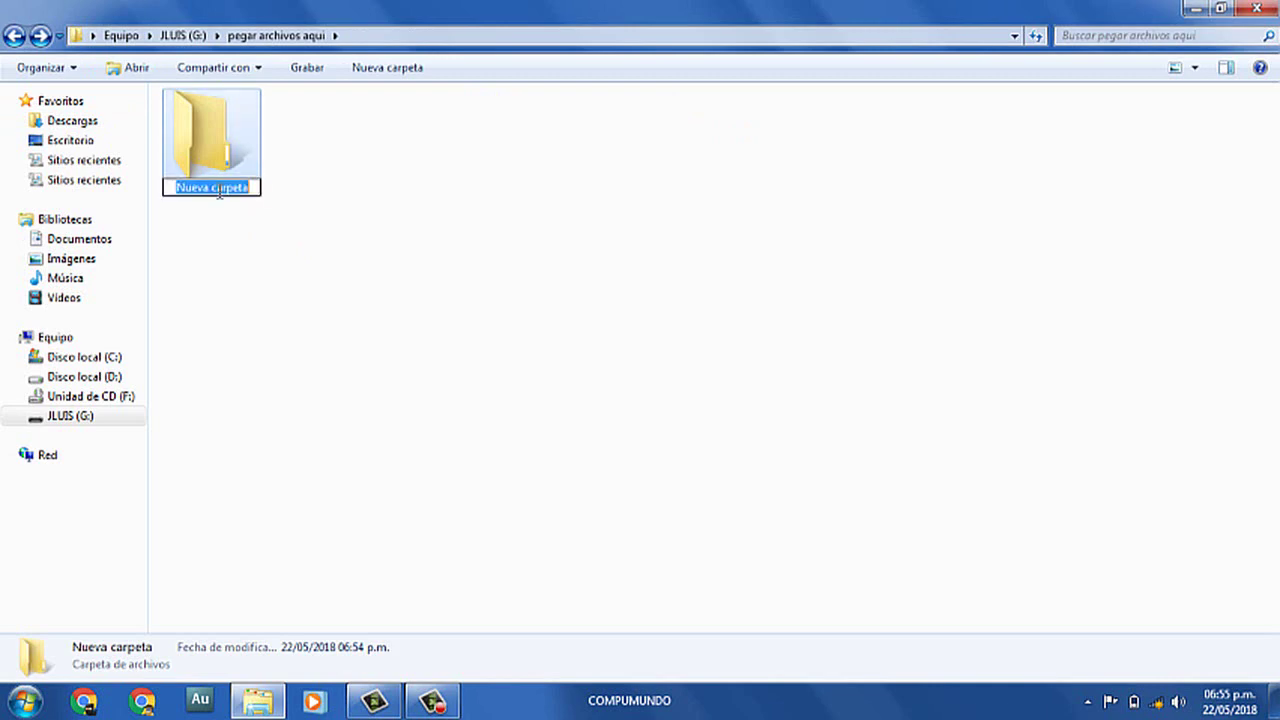
{"action": "type", "text": "pegar"}
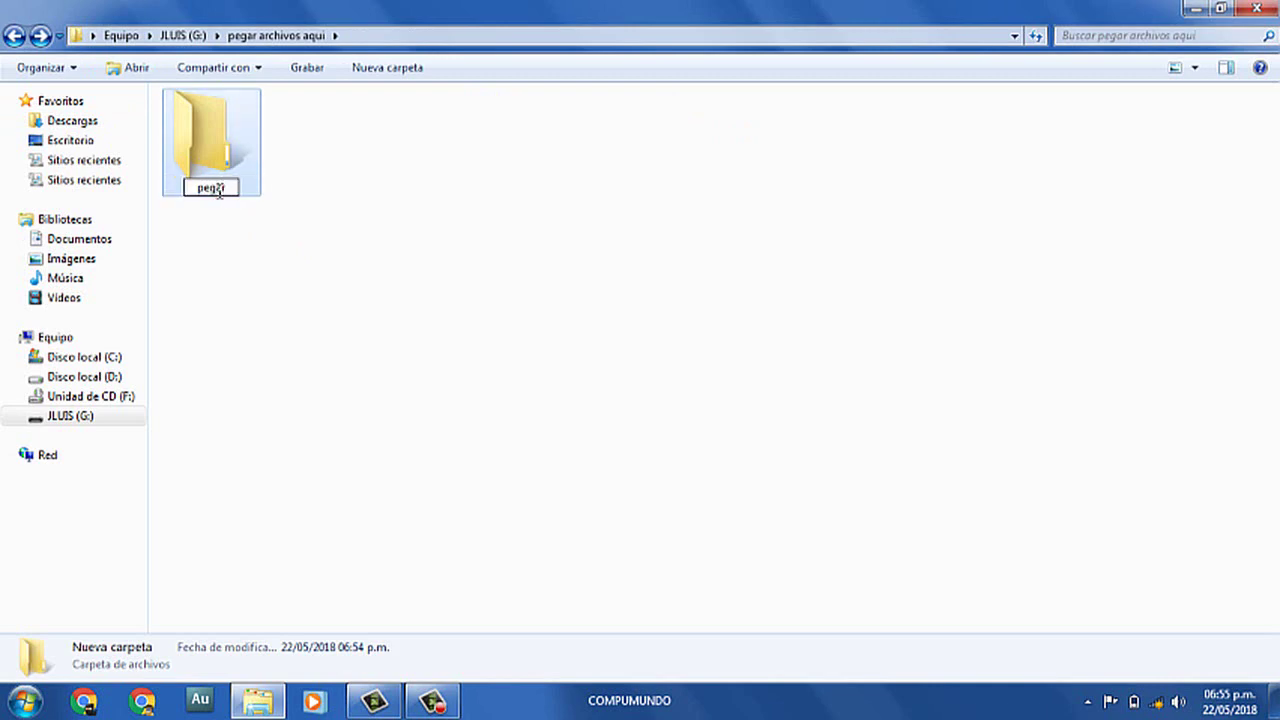
{"action": "type", "text": " aqui"}
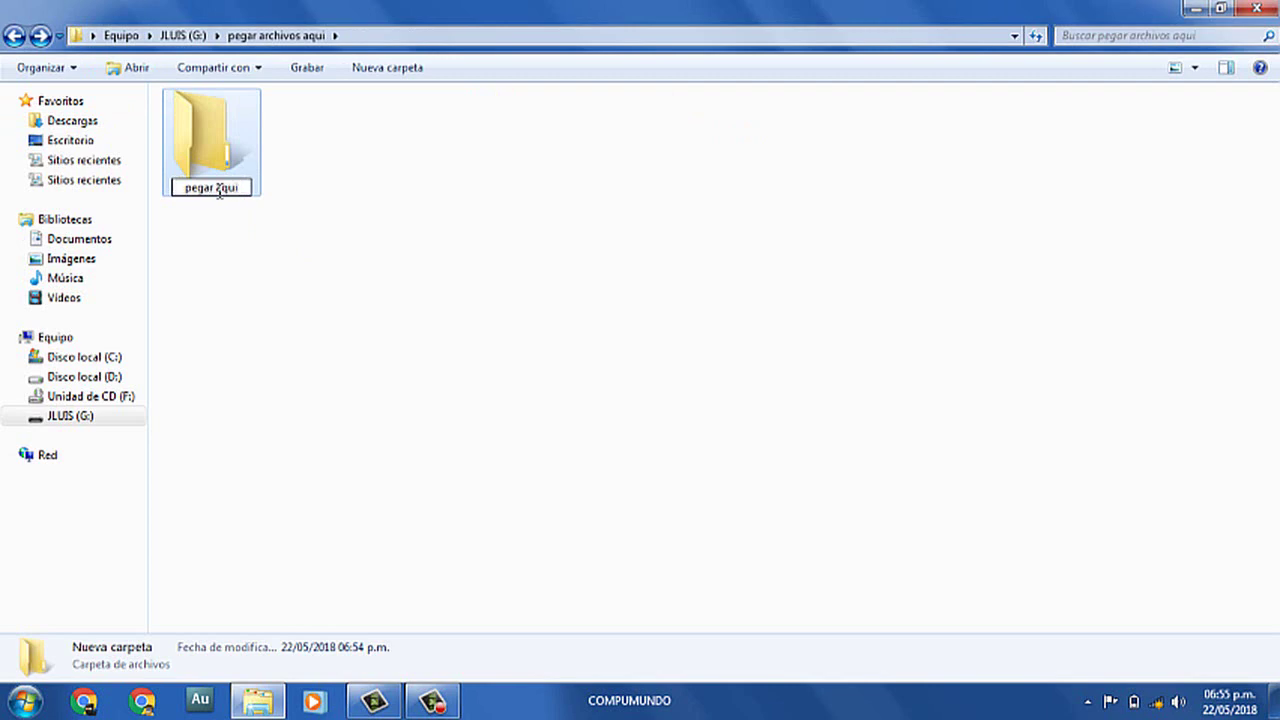
{"action": "left_click", "coordinate": [346, 289]}
- Return to the drive overview and open the permissions of drive G: for editing from its security properties
{"action": "left_click", "coordinate": [12, 38]}
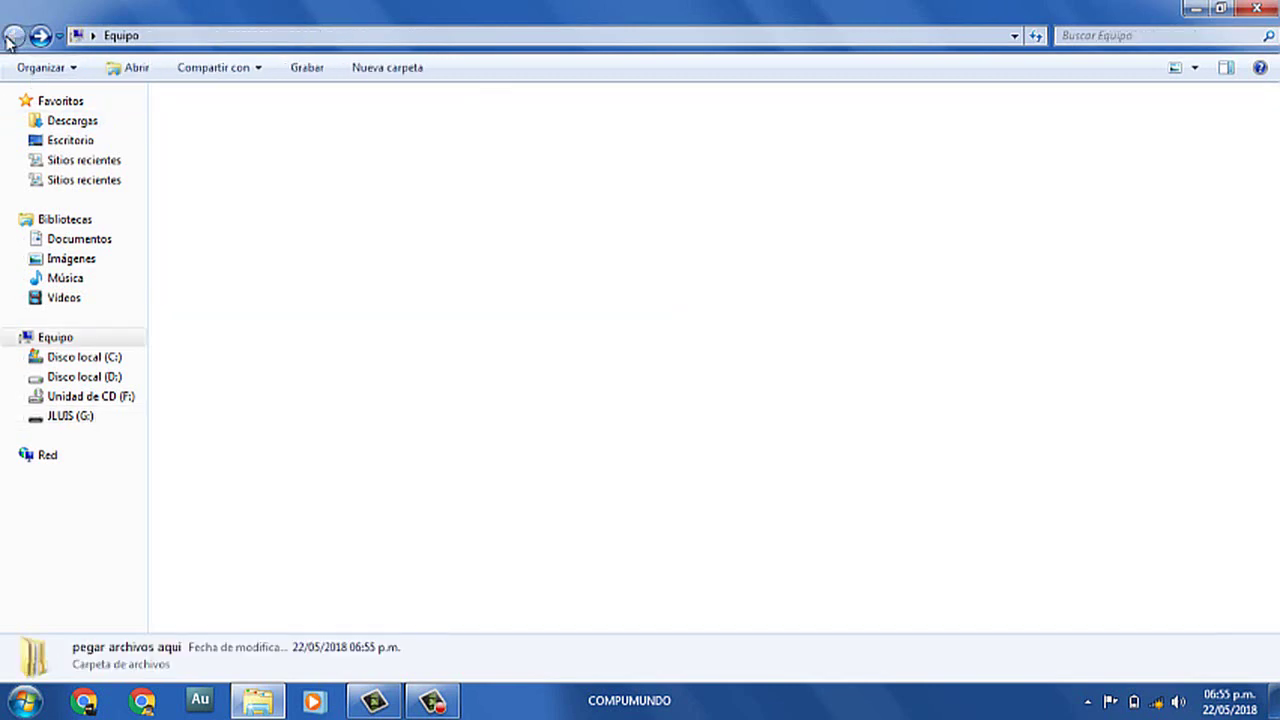
{"action": "left_click", "coordinate": [719, 229]}
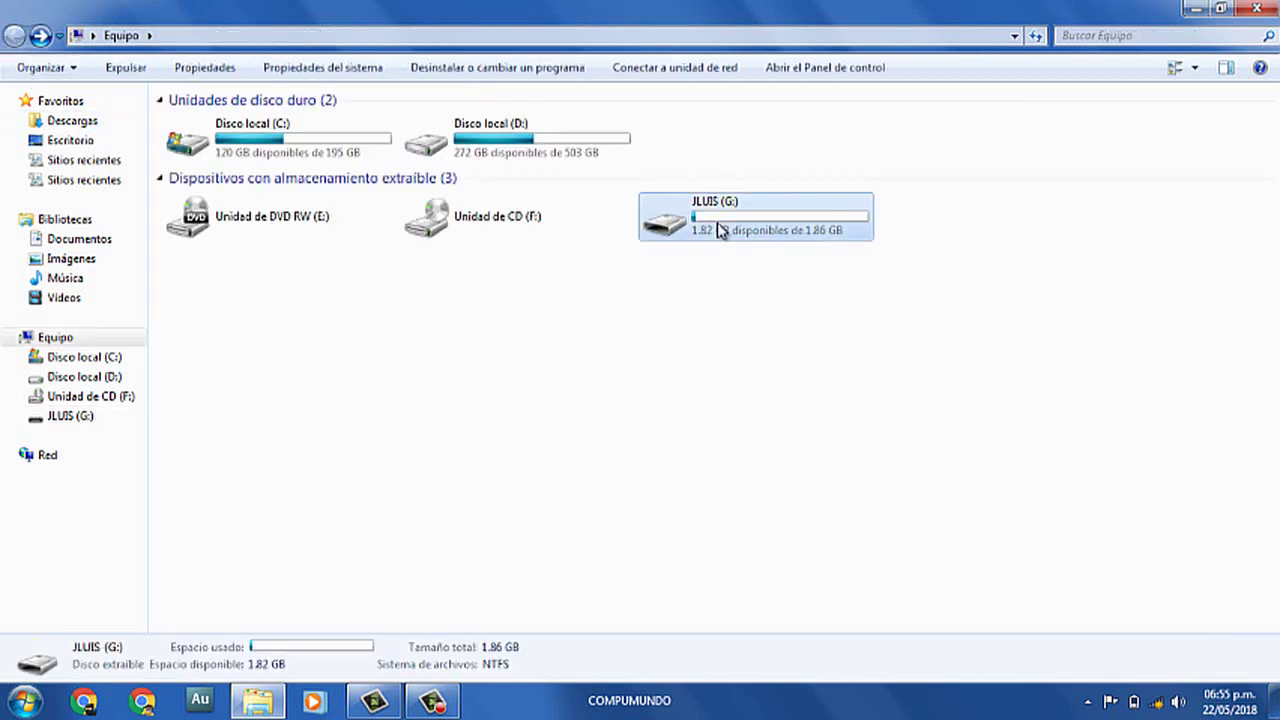
{"action": "right_click", "coordinate": [719, 229]}
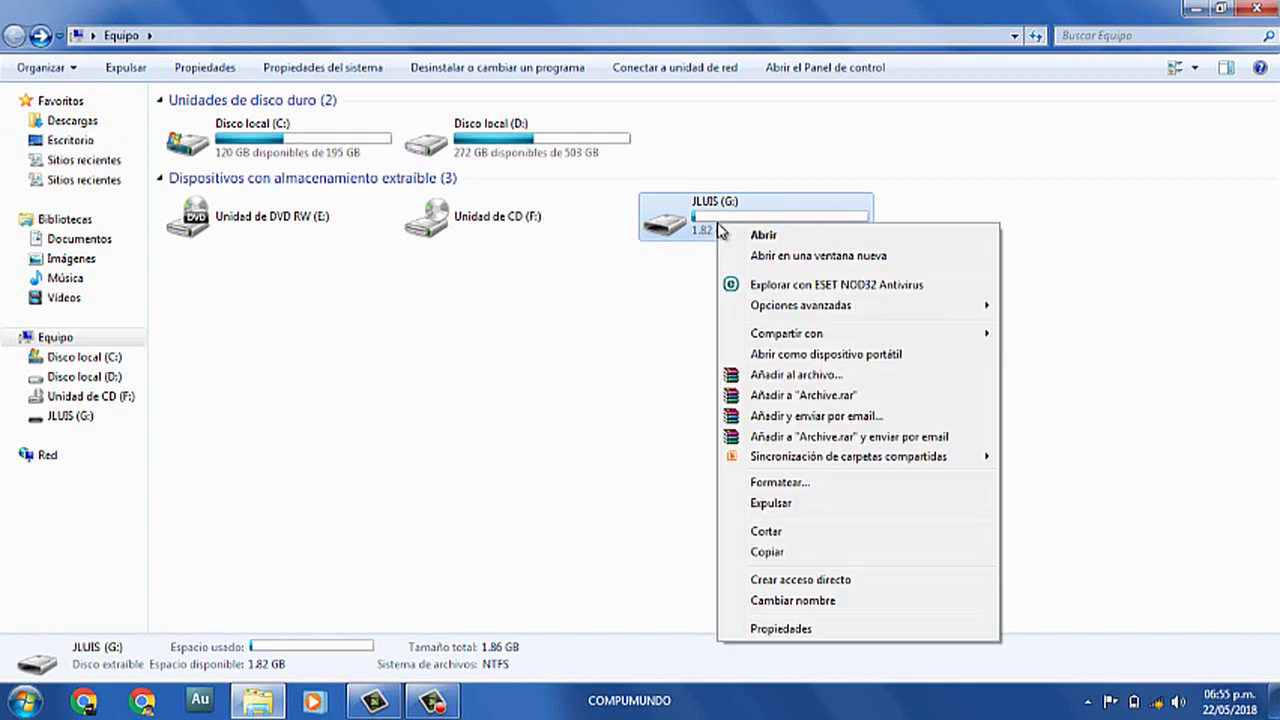
{"action": "left_click", "coordinate": [768, 629]}
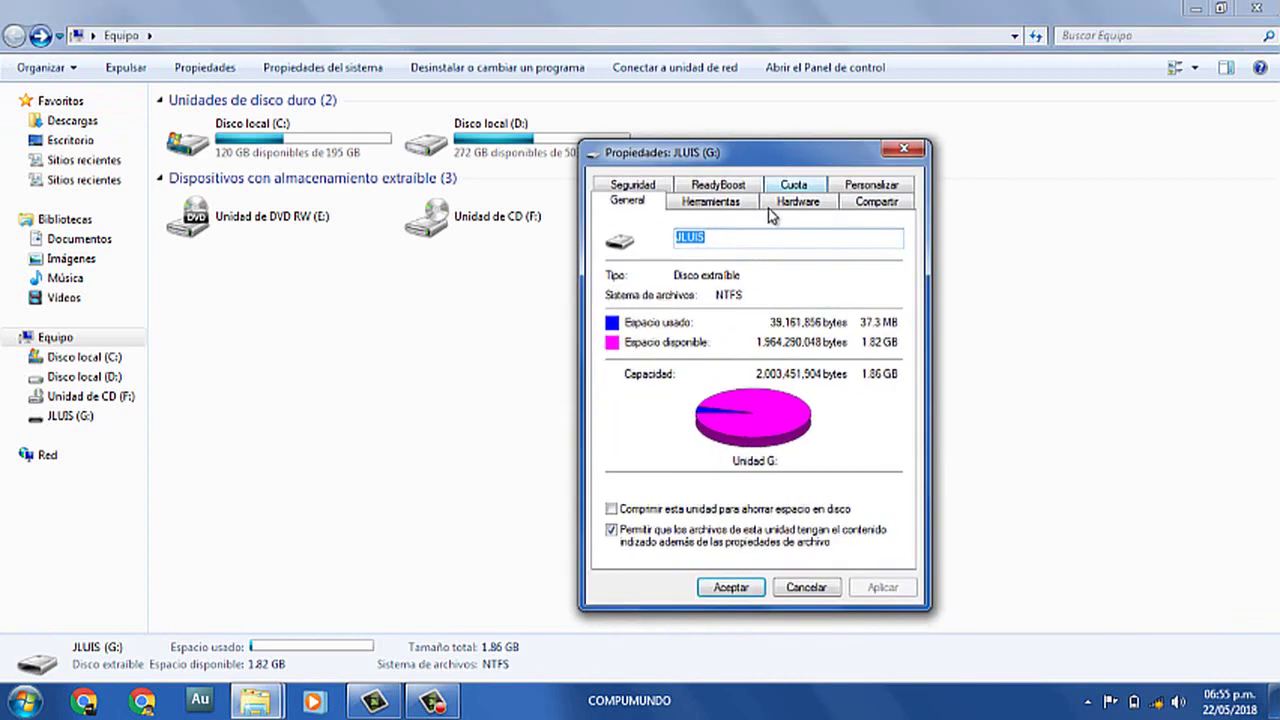
{"action": "left_click", "coordinate": [633, 186]}
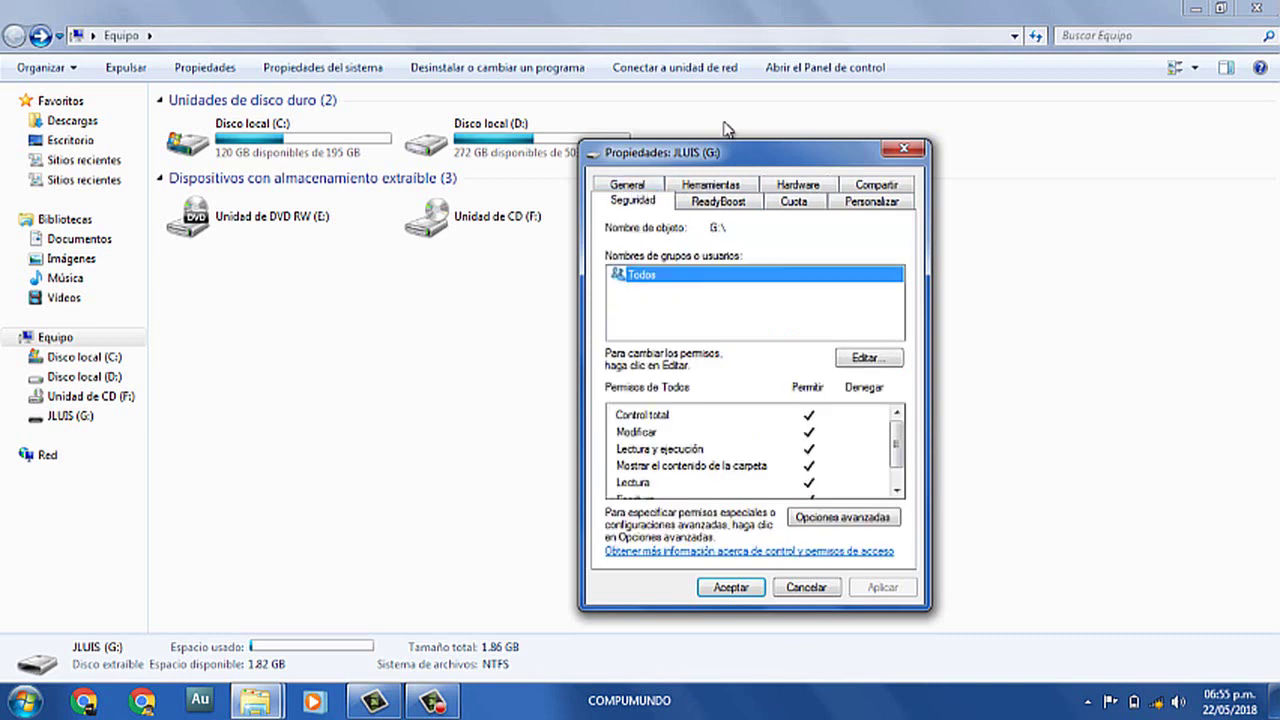
{"action": "left_click", "coordinate": [860, 359]}
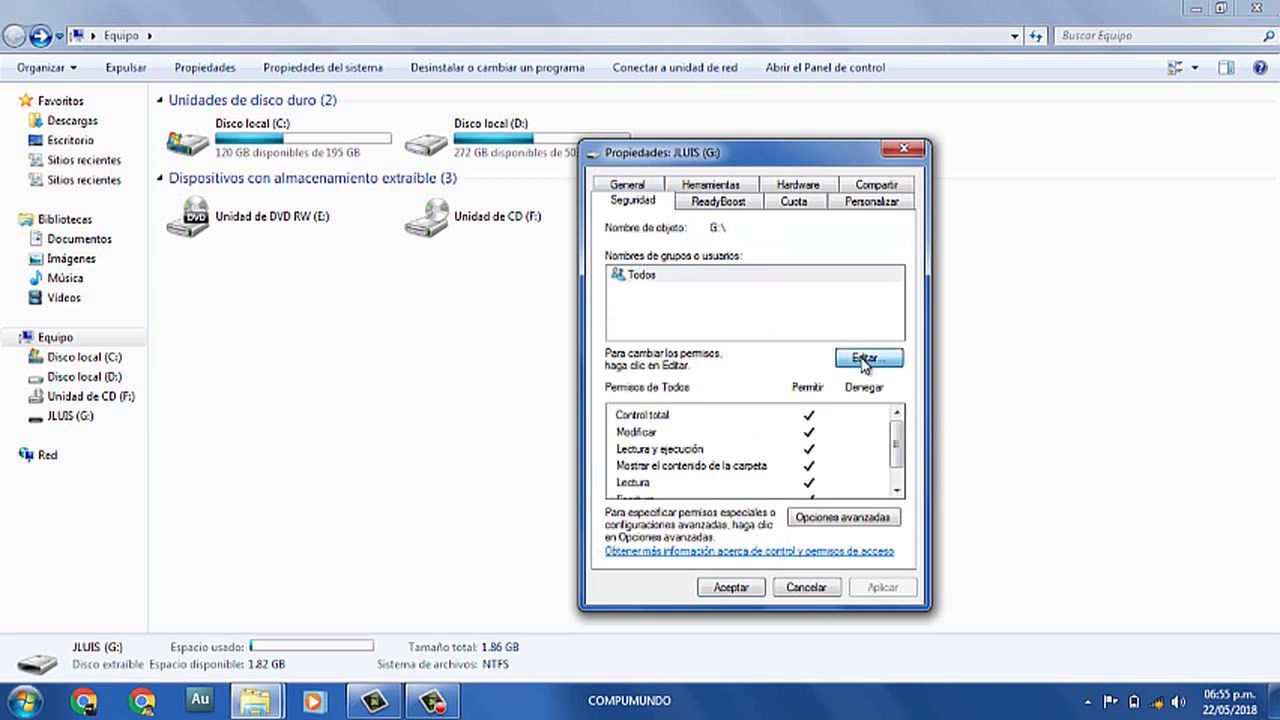
{"action": "left_click_drag", "start_coordinate": [843, 250], "coordinate": [786, 192]}
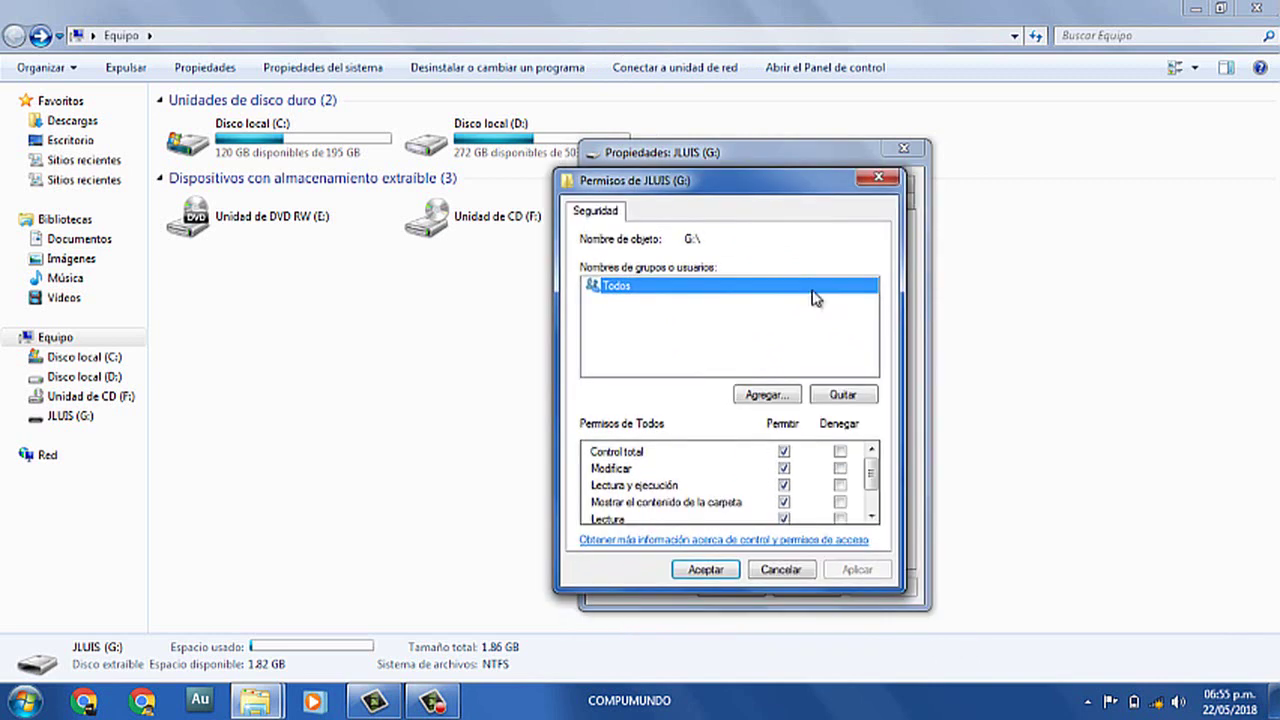
- Restrict the allowed permissions of Todos on drive G: to Lectura only, apply the change, and close the drive's properties
{"action": "mouse_move", "coordinate": [872, 470]}
{"action": "left_mouse_down"}
{"action": "mouse_move", "coordinate": [874, 486]}
{"action": "mouse_move", "coordinate": [873, 455]}
{"action": "left_mouse_up"}
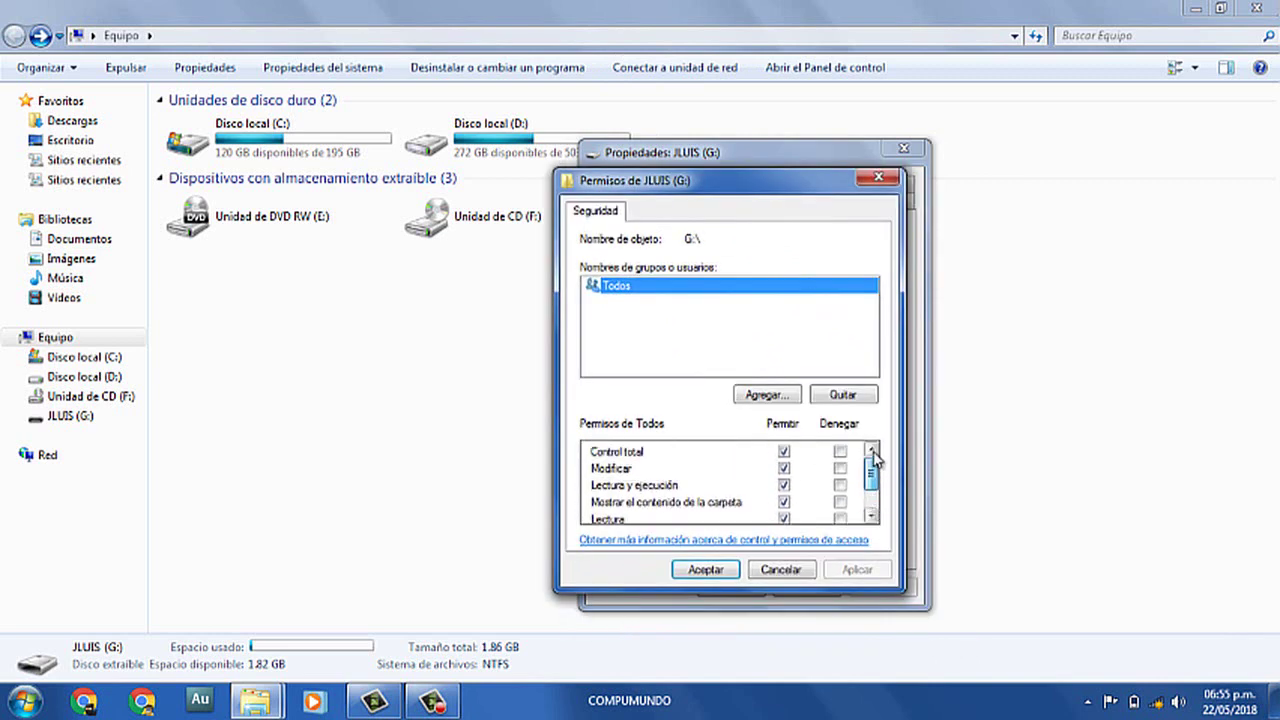
{"action": "left_click", "coordinate": [784, 468]}
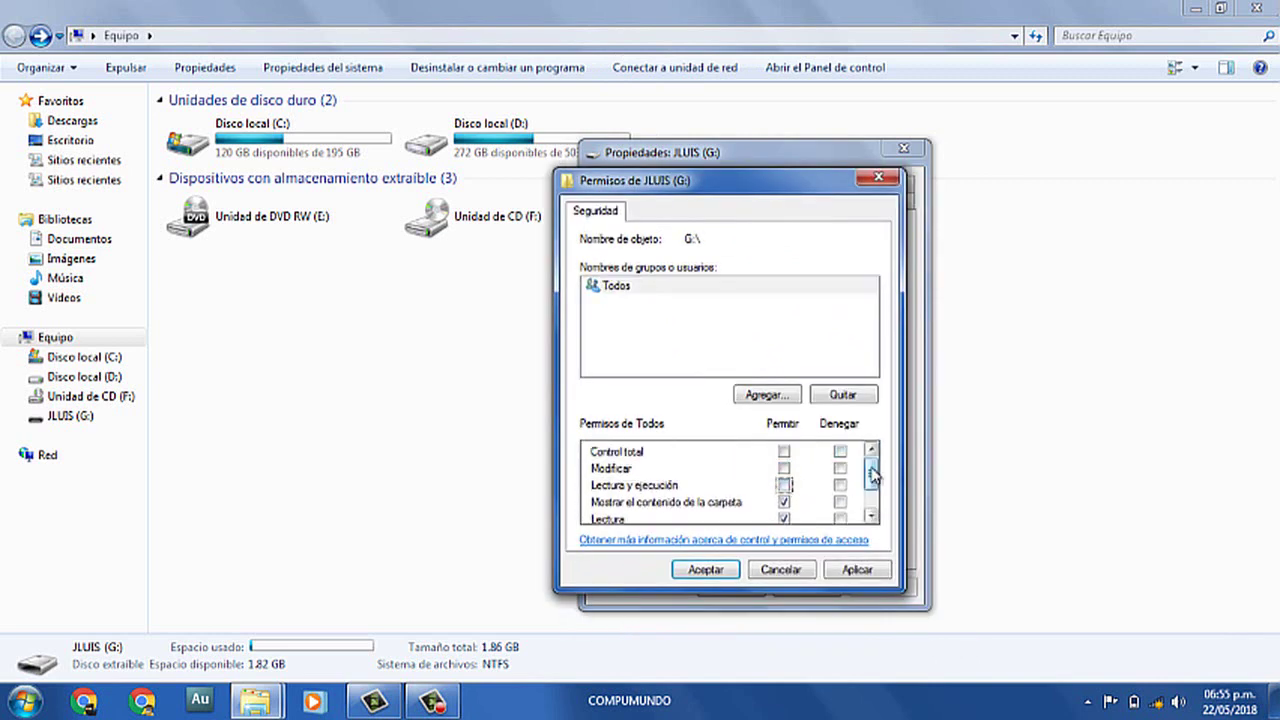
{"action": "left_click_drag", "start_coordinate": [871, 477], "coordinate": [874, 483]}
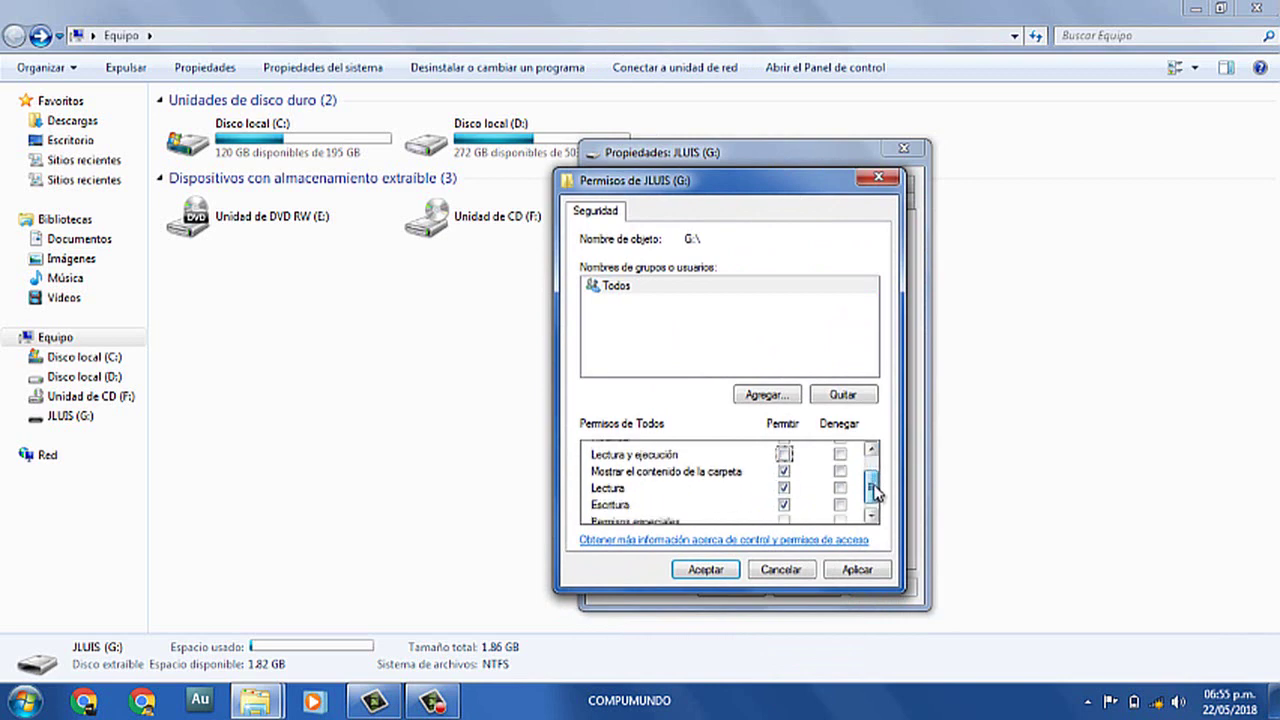
{"action": "left_click", "coordinate": [784, 463]}
{"action": "left_click", "coordinate": [784, 496]}
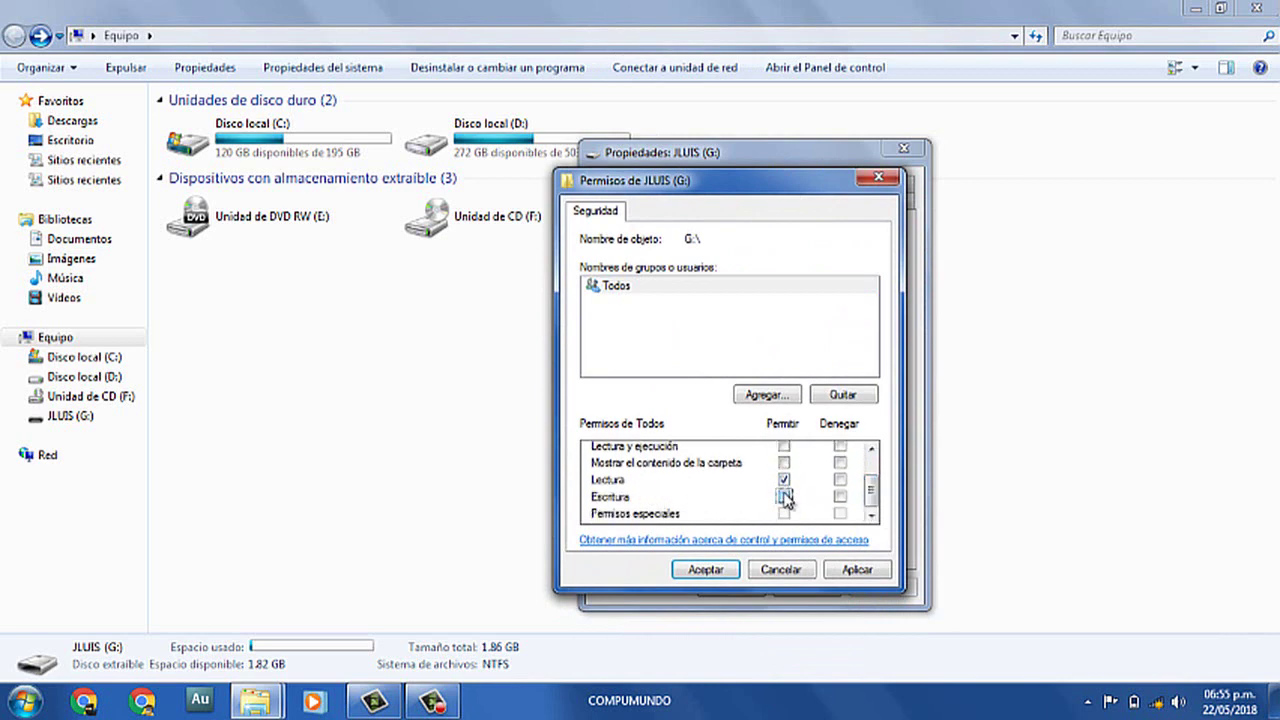
{"action": "left_click", "coordinate": [857, 569]}
{"action": "left_click", "coordinate": [712, 571]}
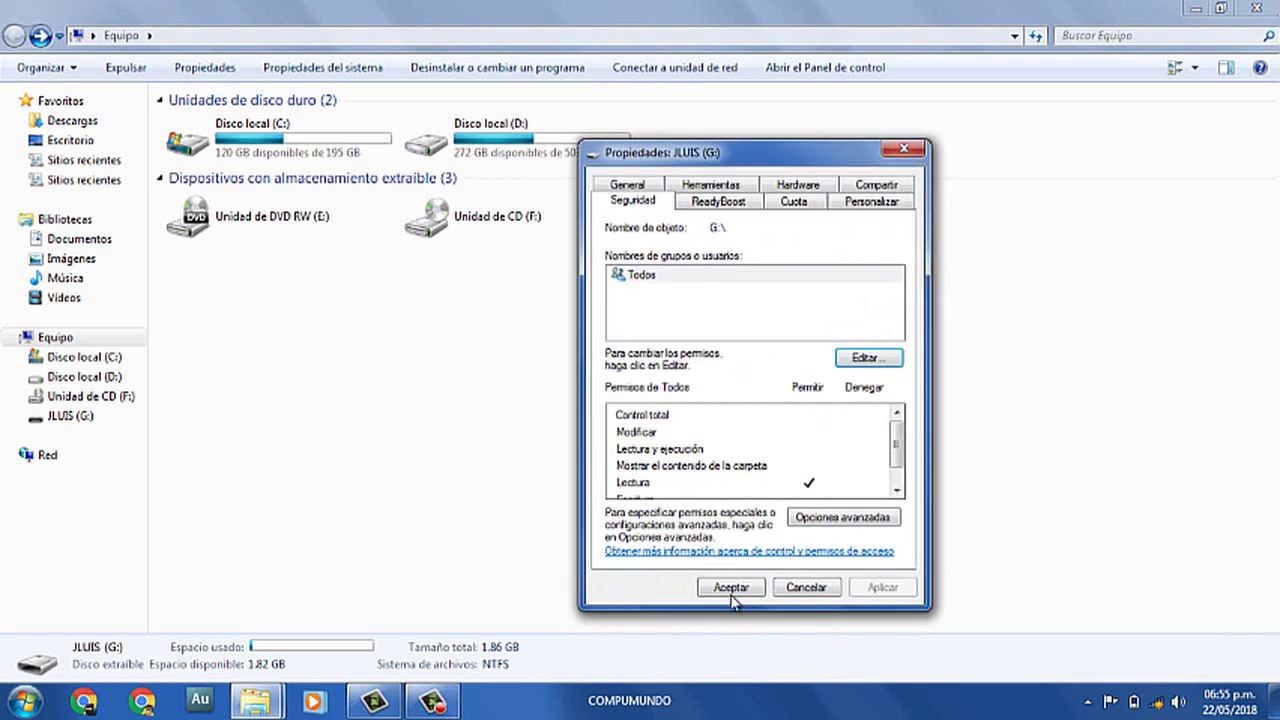
{"action": "left_click", "coordinate": [731, 588]}
{"action": "left_click", "coordinate": [777, 491]}
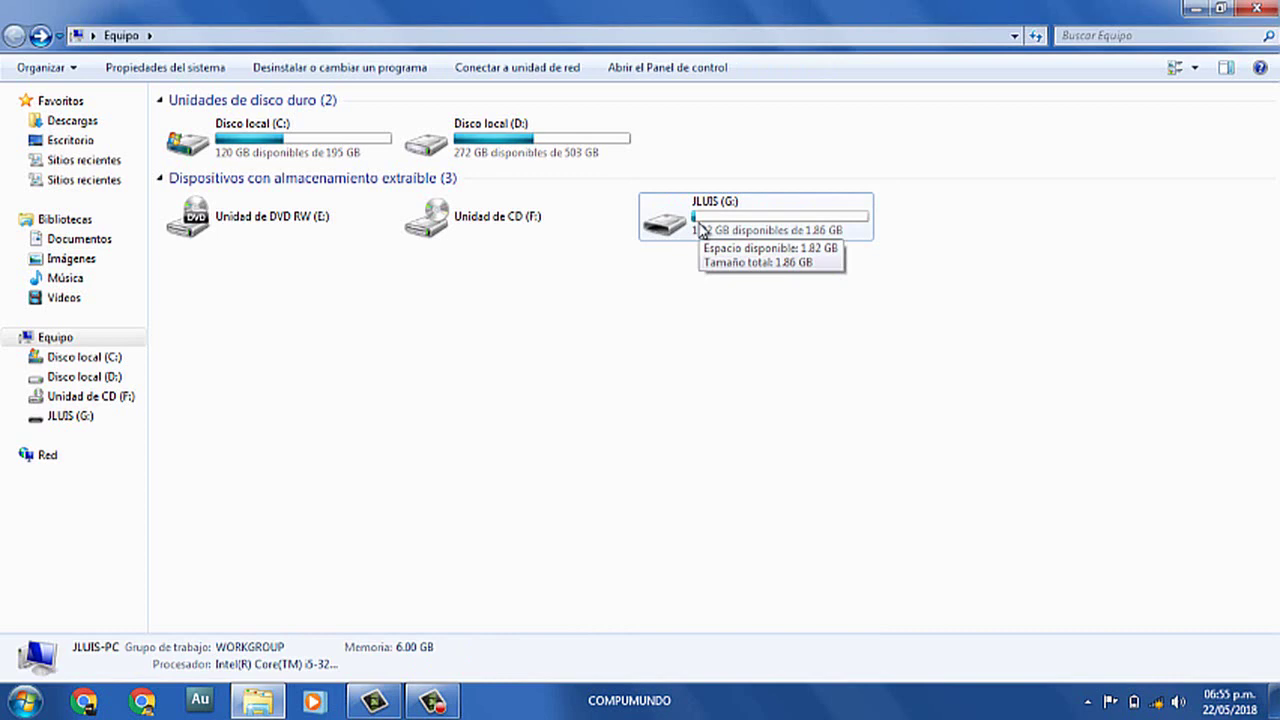
- Open the permissions of the "pegar archivos aqui" folder on drive G: for editing from its security properties
{"action": "double_click", "coordinate": [700, 228]}
{"action": "left_click", "coordinate": [200, 162]}
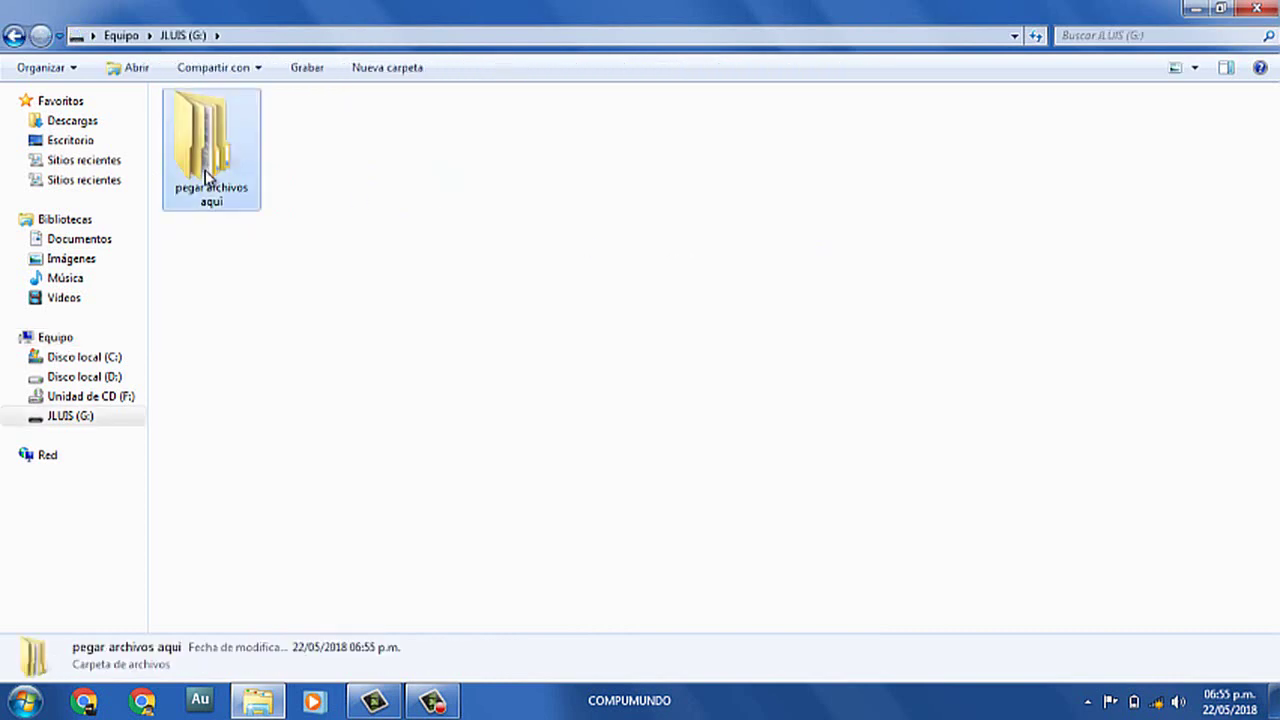
{"action": "right_click", "coordinate": [205, 170]}
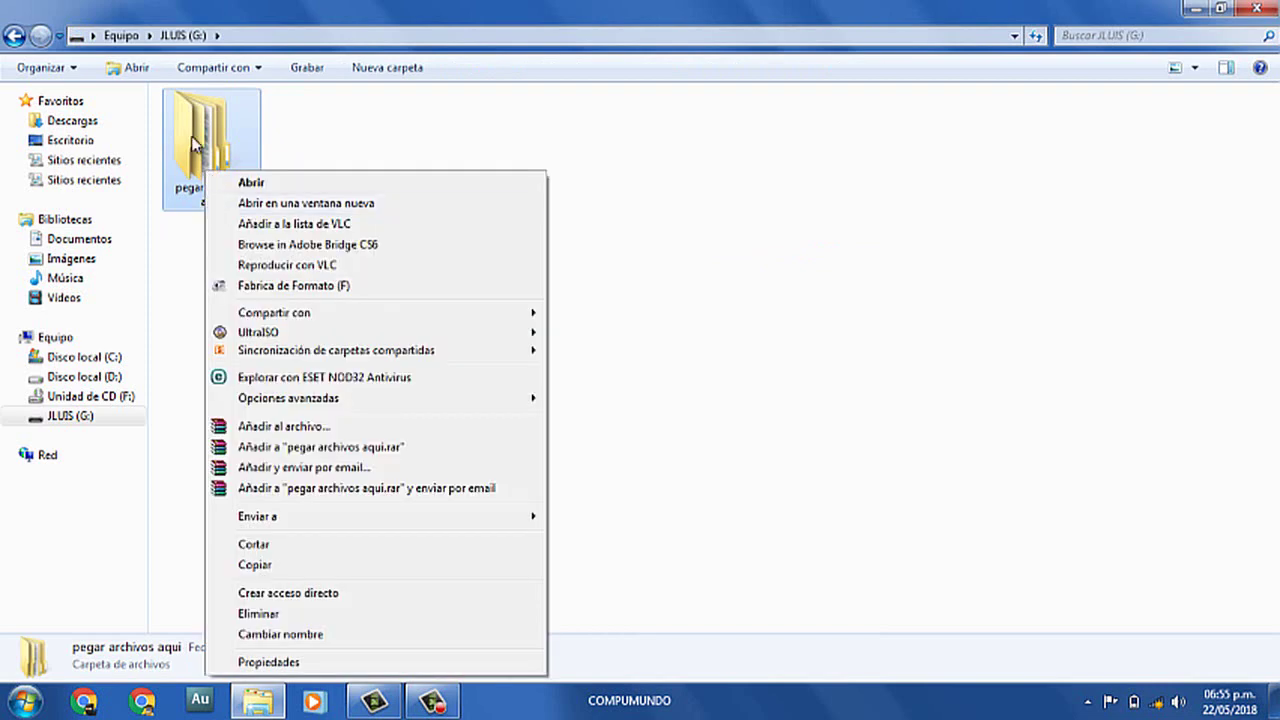
{"action": "left_click", "coordinate": [266, 668]}
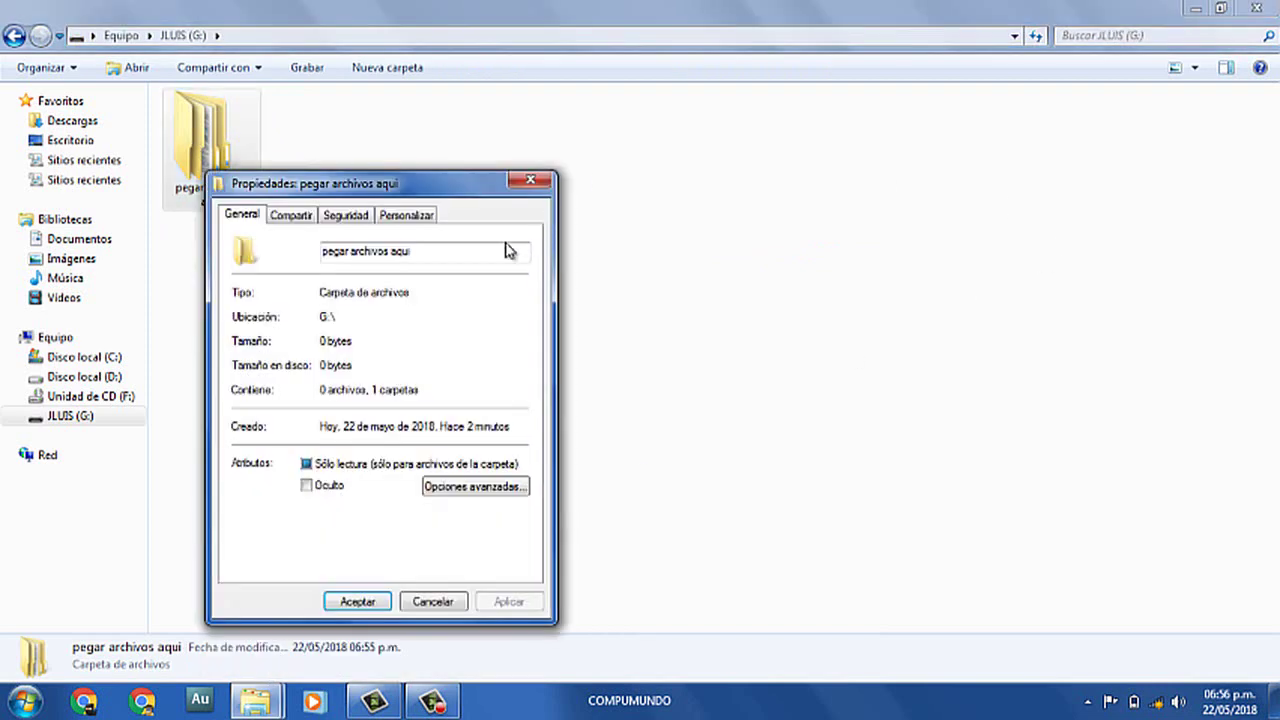
{"action": "left_click_drag", "start_coordinate": [442, 183], "coordinate": [748, 148]}
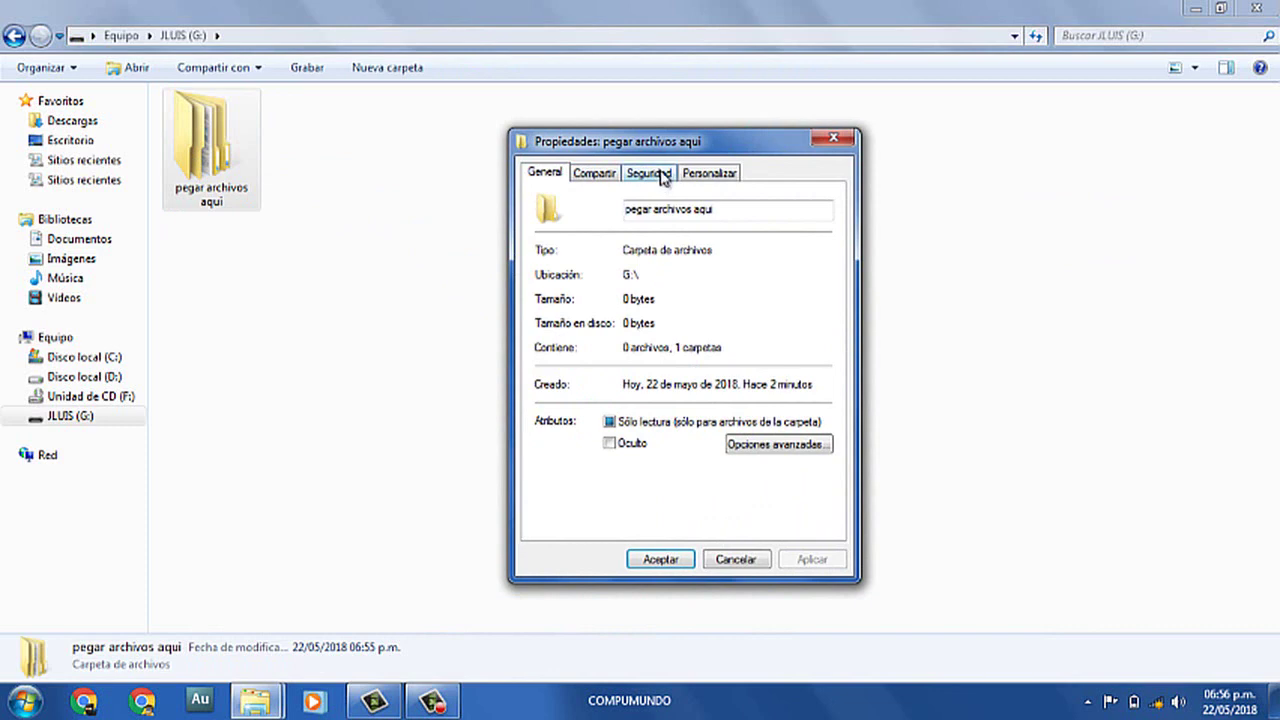
{"action": "left_click", "coordinate": [658, 176]}
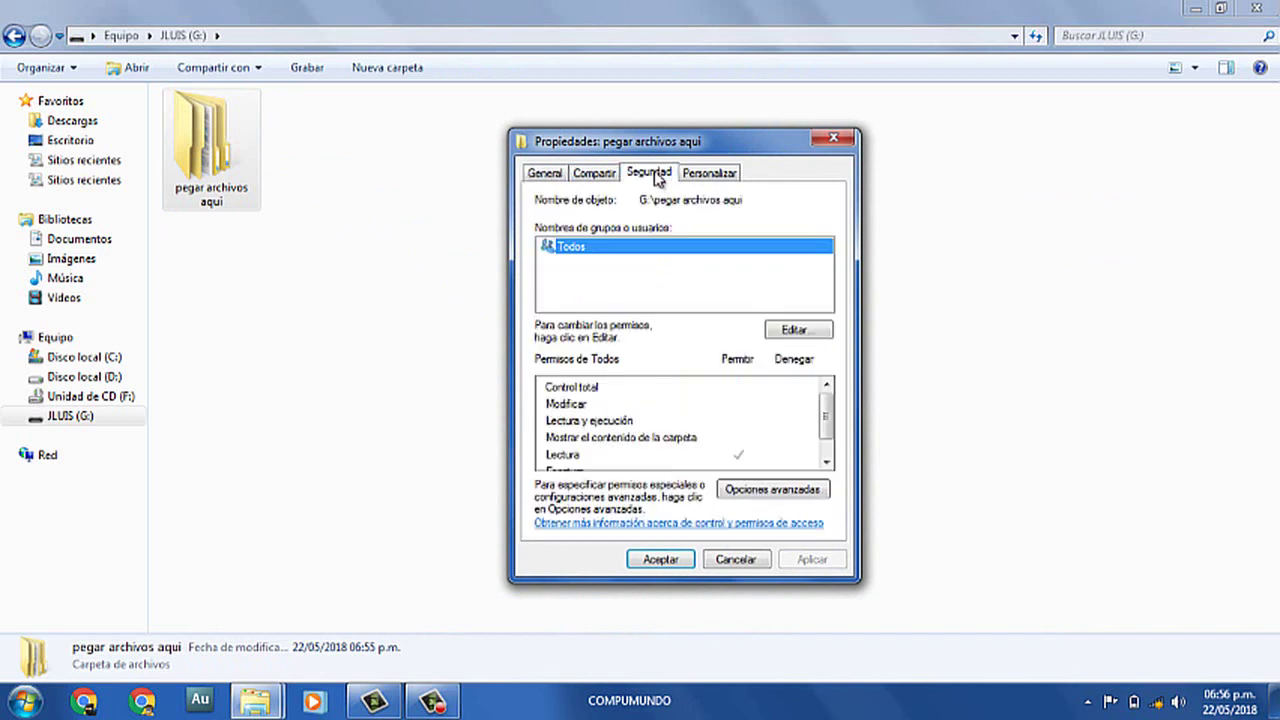
{"action": "left_click", "coordinate": [796, 331]}
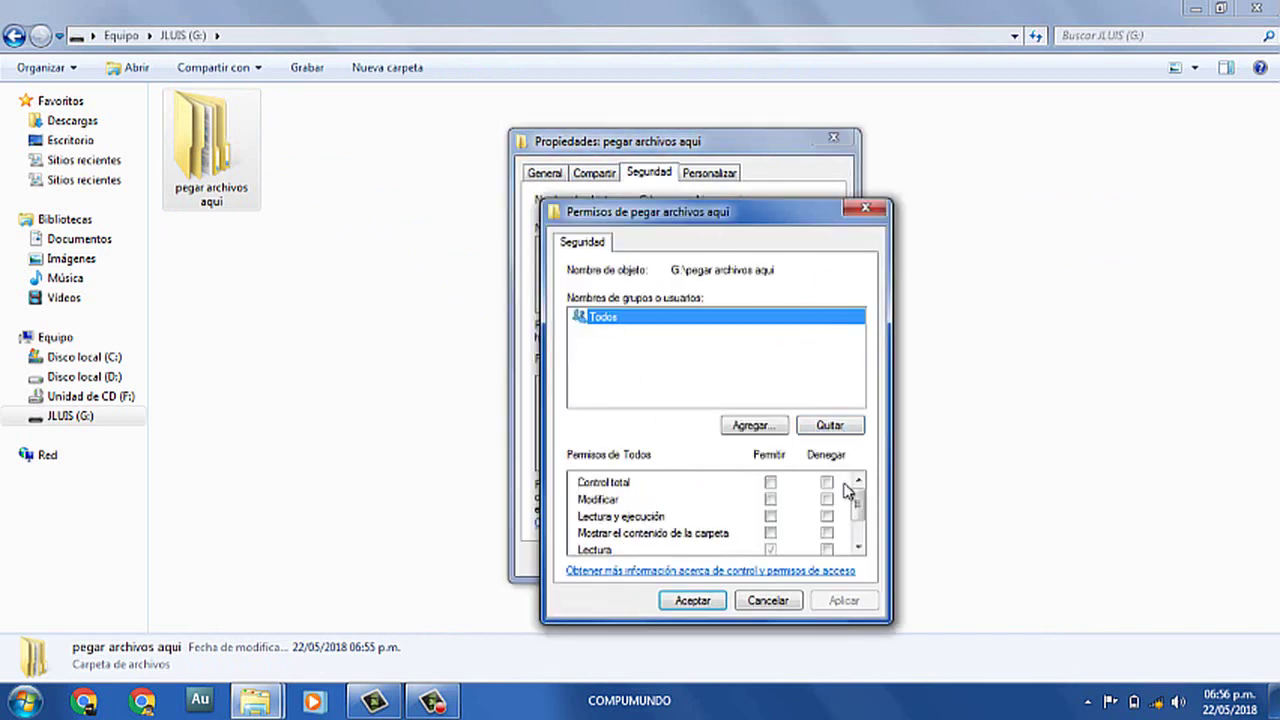
- Allow Todos Control total over the "pegar archivos aqui" folder, apply the permissions, and close the folder's properties
{"action": "left_click_drag", "start_coordinate": [860, 494], "coordinate": [860, 537]}
{"action": "scroll", "coordinate": [823, 513], "scroll_direction": "up", "scroll_amount": 1}
{"action": "scroll", "coordinate": [772, 514], "scroll_direction": "up", "scroll_amount": 1}
{"action": "left_click", "coordinate": [771, 484]}
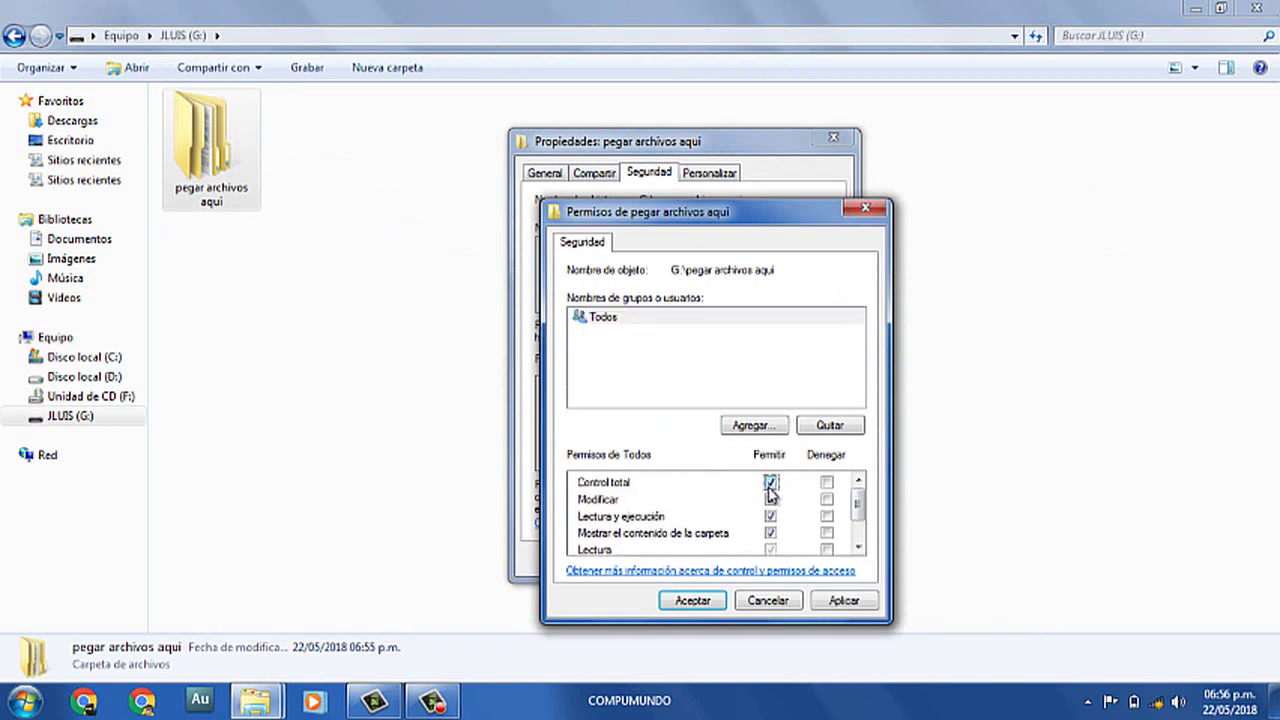
{"action": "scroll", "coordinate": [858, 503], "scroll_direction": "down", "scroll_amount": 1}
{"action": "scroll", "coordinate": [860, 500], "scroll_direction": "up", "scroll_amount": 1}
{"action": "left_click", "coordinate": [838, 600]}
{"action": "left_click", "coordinate": [712, 601]}
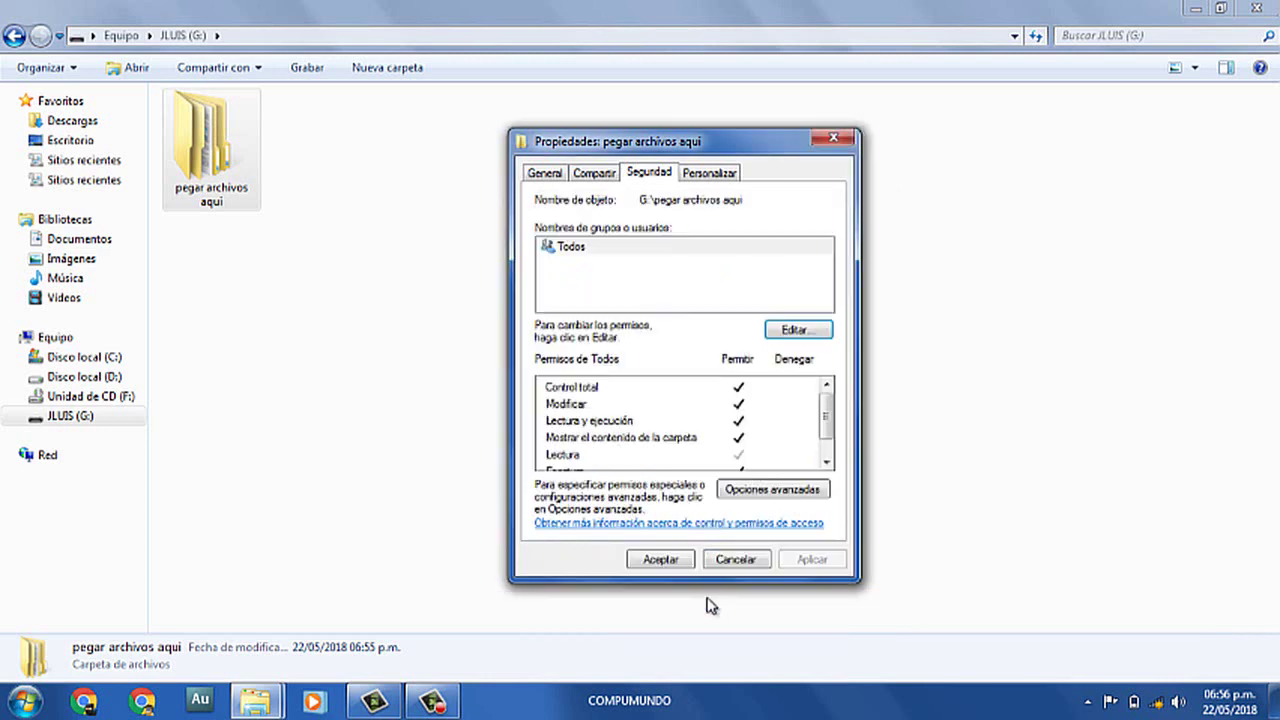
{"action": "left_click", "coordinate": [659, 560]}
- Refresh the contents of drive G: and open the security permissions of the "pegar archivos aqui" folder for editing
{"action": "left_click", "coordinate": [560, 268]}
{"action": "right_click", "coordinate": [559, 262]}
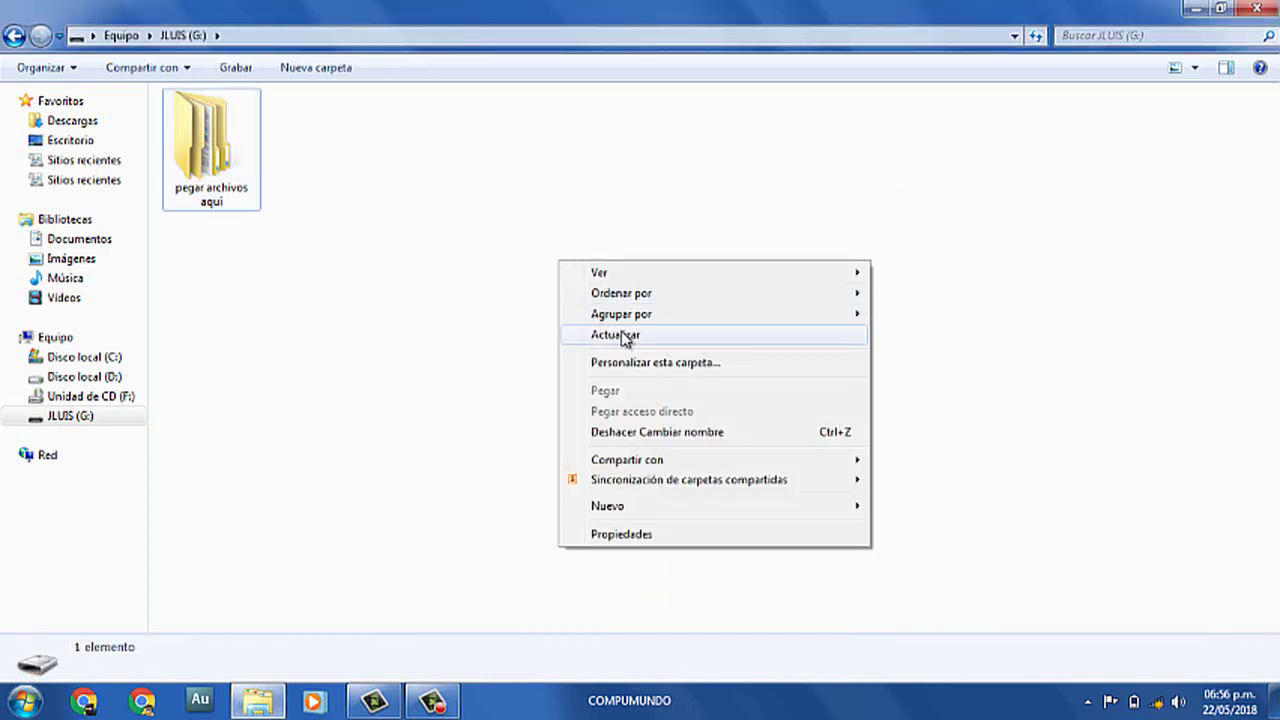
{"action": "left_click", "coordinate": [625, 336]}
{"action": "left_click", "coordinate": [223, 174]}
{"action": "right_click", "coordinate": [222, 172]}
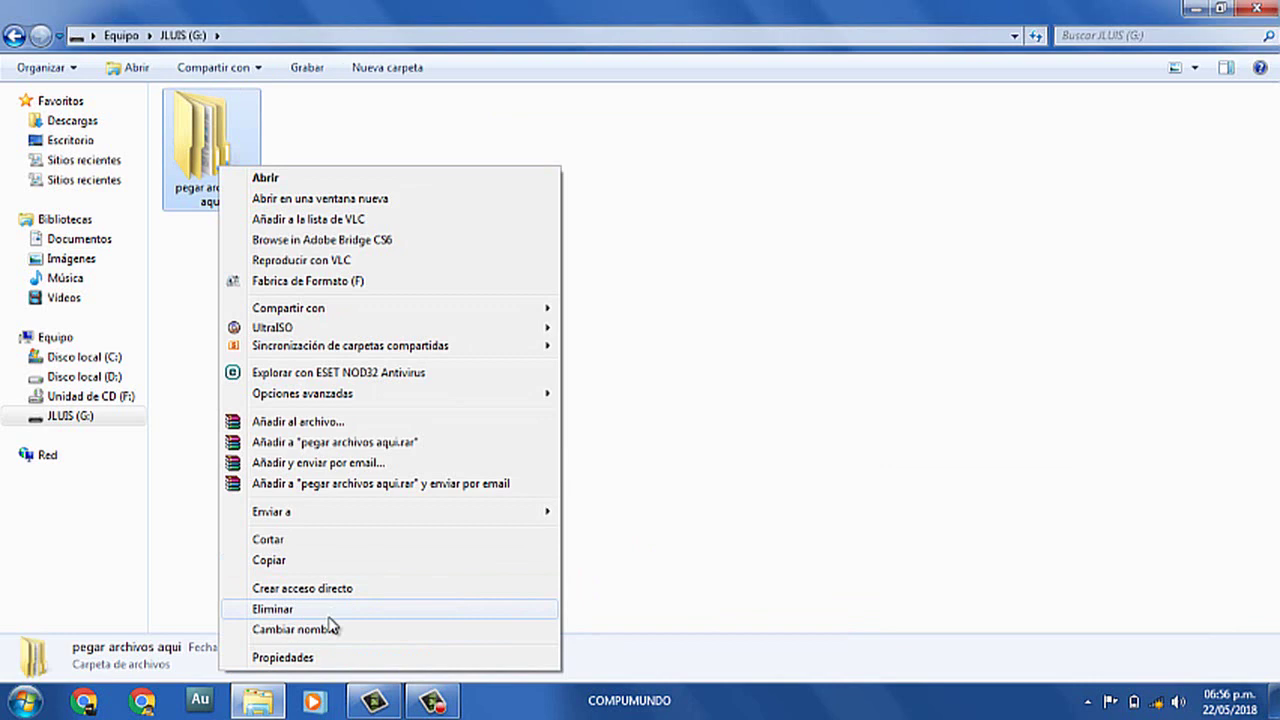
{"action": "left_click", "coordinate": [285, 658]}
{"action": "left_click", "coordinate": [362, 211]}
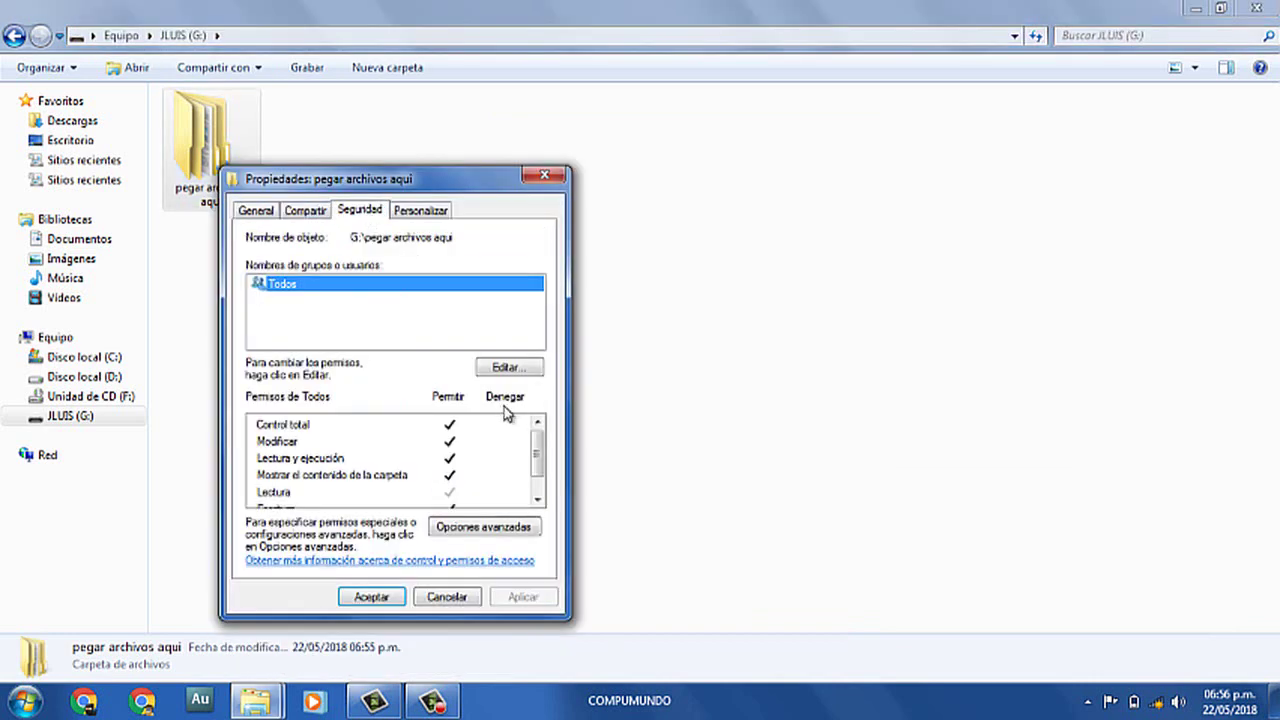
{"action": "left_click", "coordinate": [512, 368]}
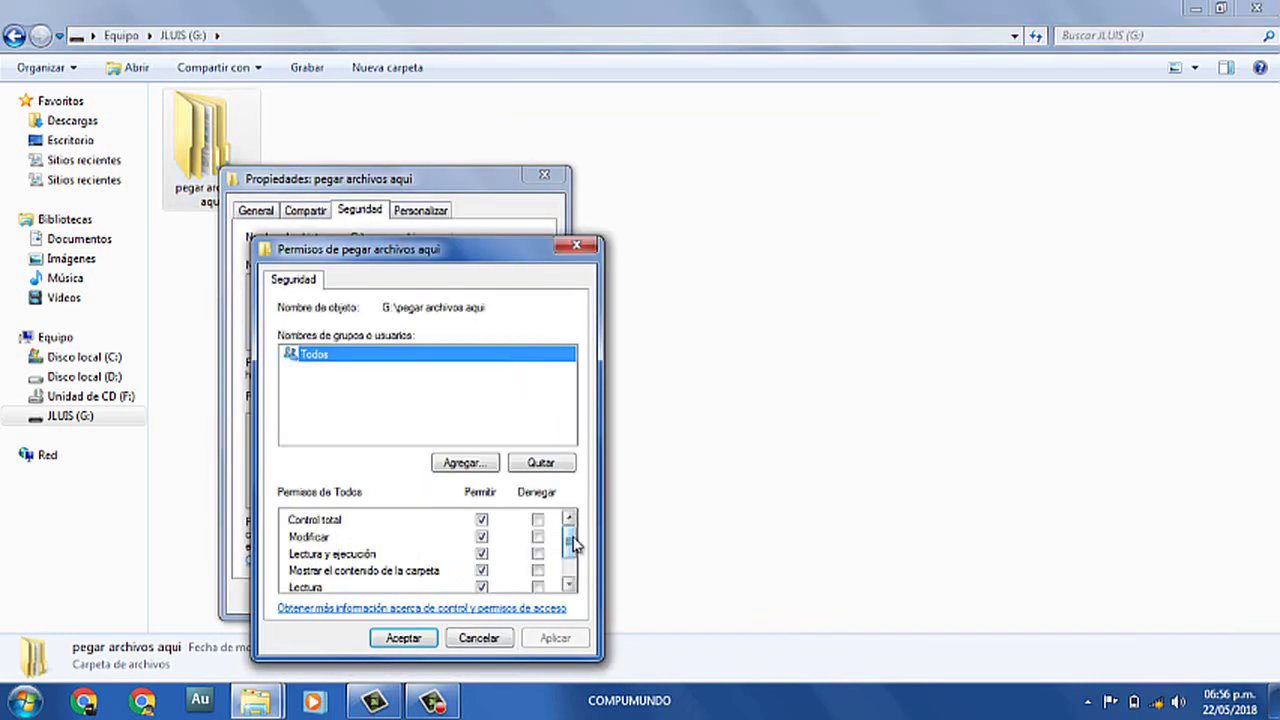
- Restrict the allowed permissions of Todos on the "pegar archivos aqui" folder to Lectura only, apply the change, and close the folder's properties
{"action": "left_click_drag", "start_coordinate": [575, 543], "coordinate": [572, 543]}
{"action": "left_click", "coordinate": [482, 520]}
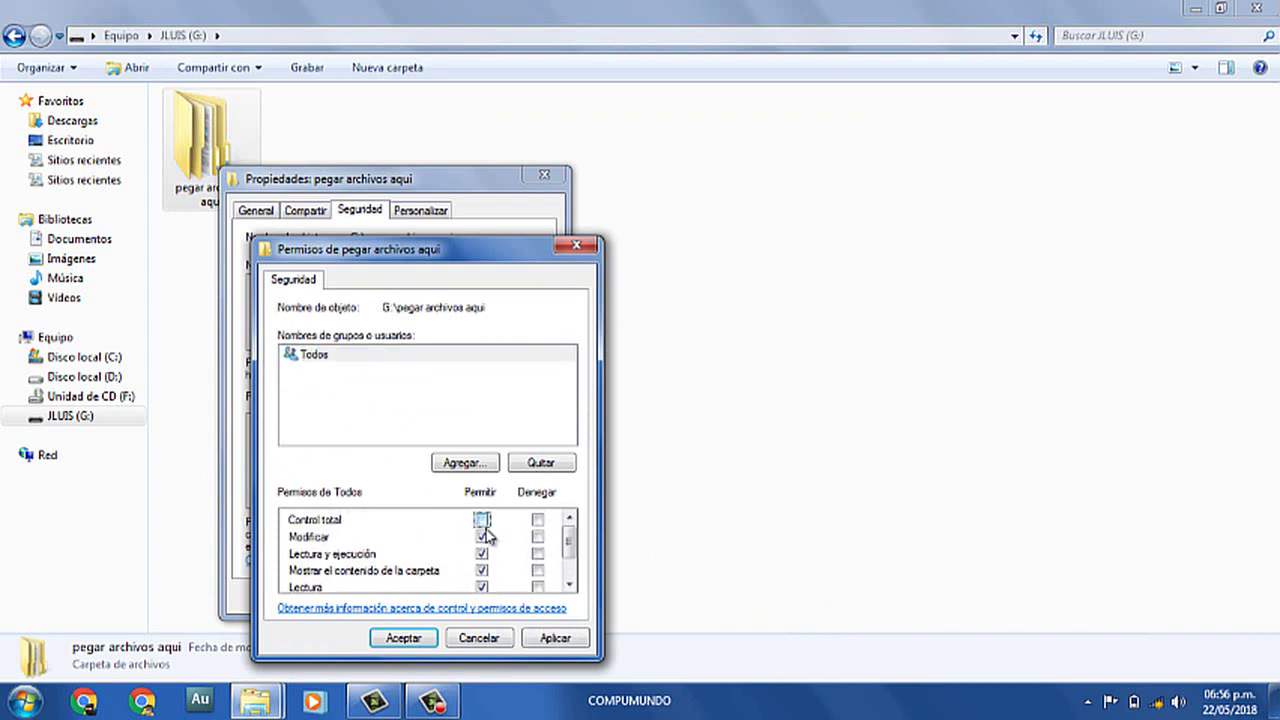
{"action": "left_click", "coordinate": [482, 536]}
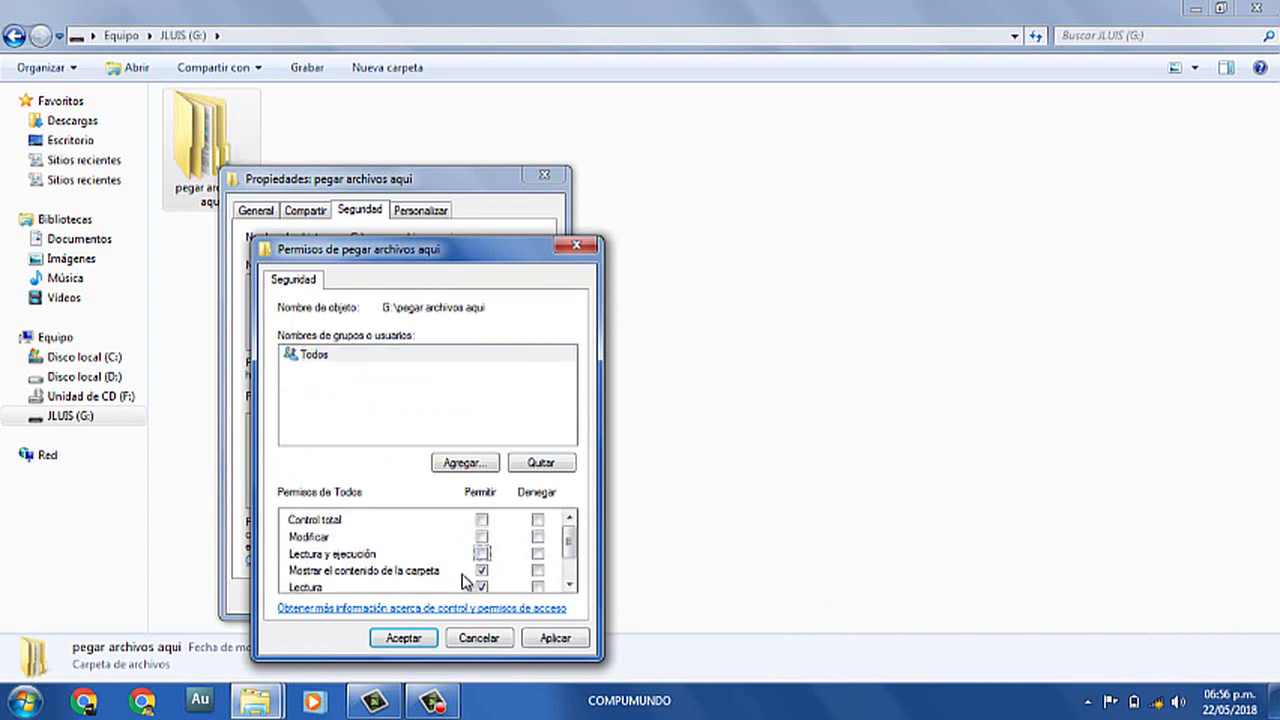
{"action": "scroll", "coordinate": [569, 545], "scroll_direction": "down", "scroll_amount": 1}
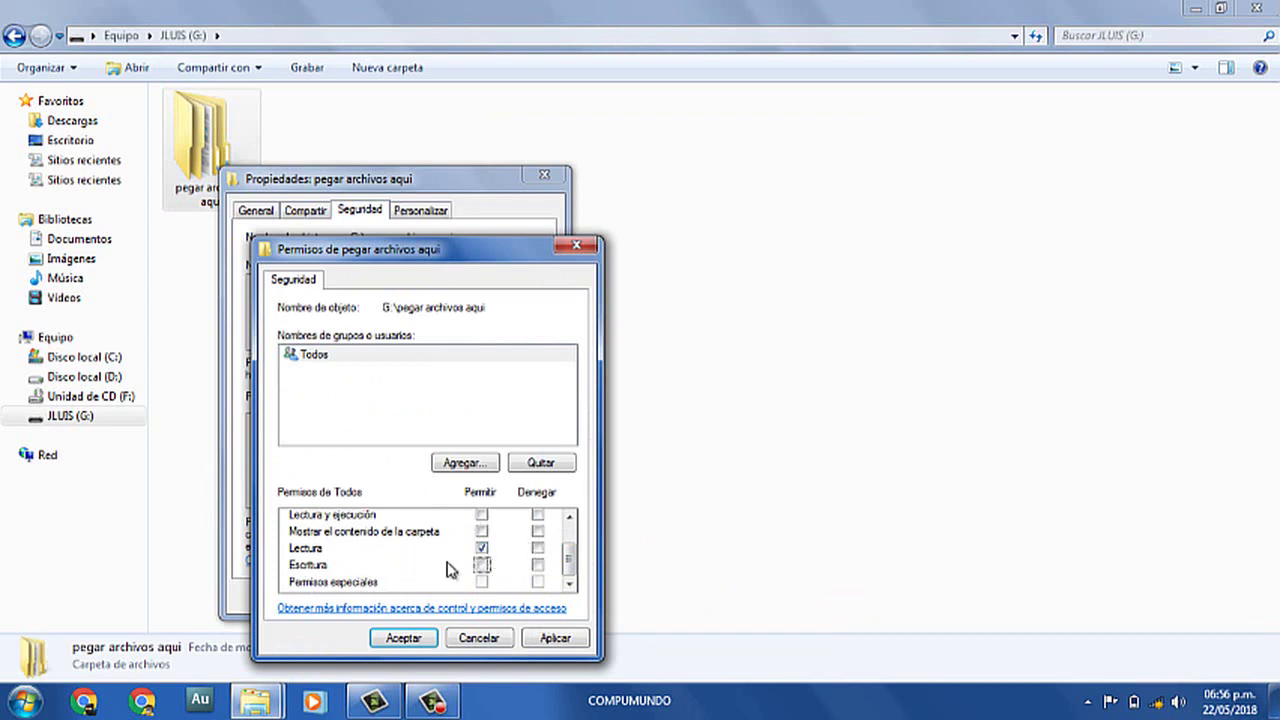
{"action": "left_click", "coordinate": [553, 640]}
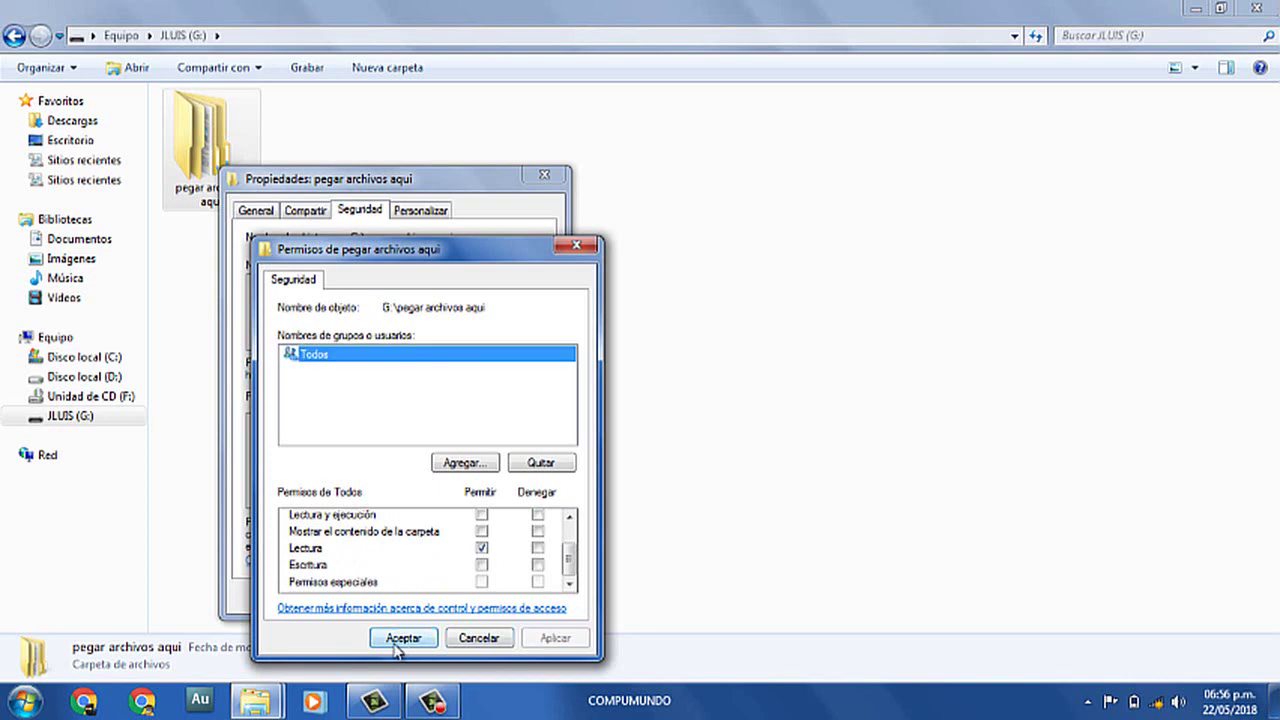
{"action": "left_click", "coordinate": [400, 640]}
{"action": "left_click", "coordinate": [371, 597]}
{"action": "left_click", "coordinate": [391, 317]}
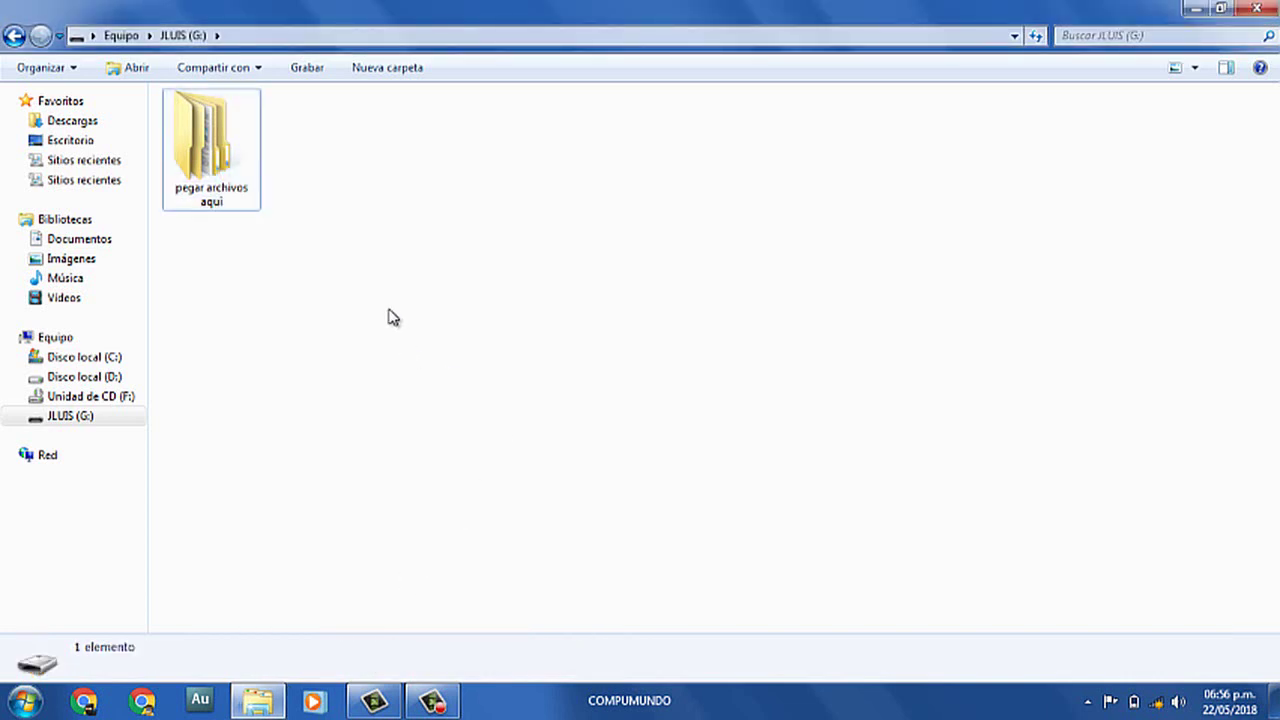
- Open the security permissions of the "pegar aqui" subfolder inside "pegar archivos aqui" for editing
{"action": "double_click", "coordinate": [215, 165]}
{"action": "left_click", "coordinate": [232, 153]}
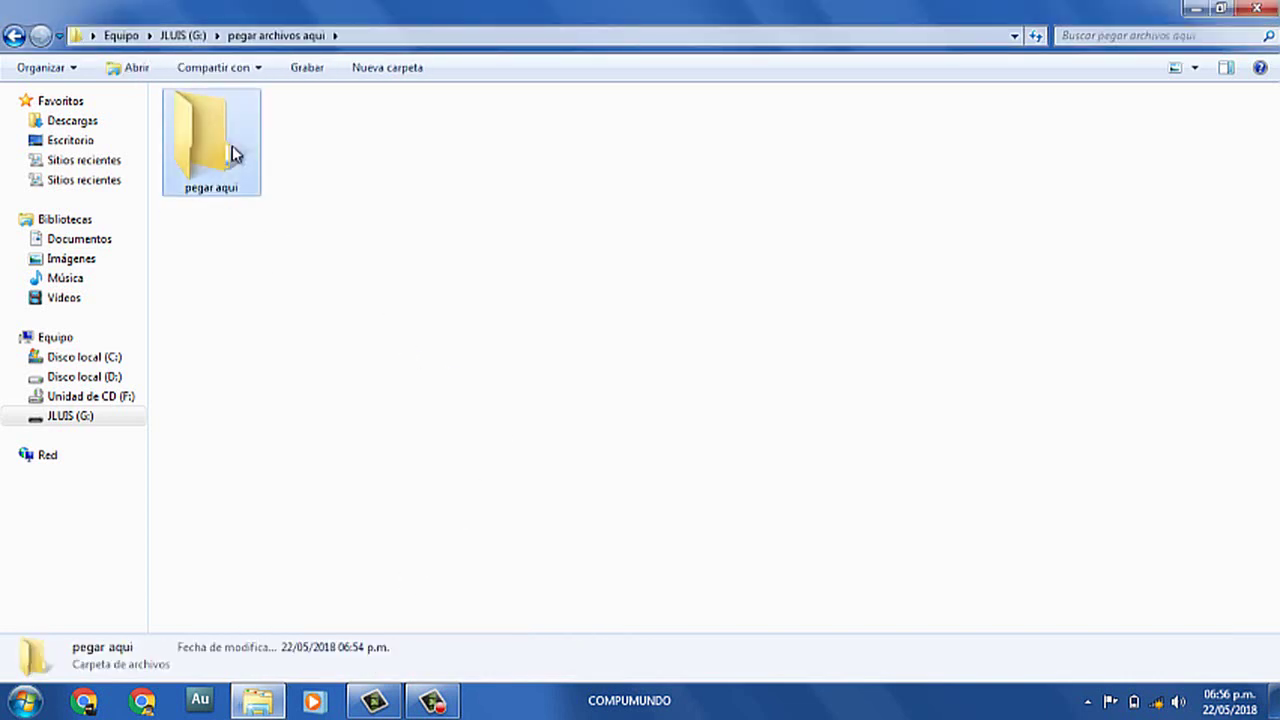
{"action": "right_click", "coordinate": [208, 155]}
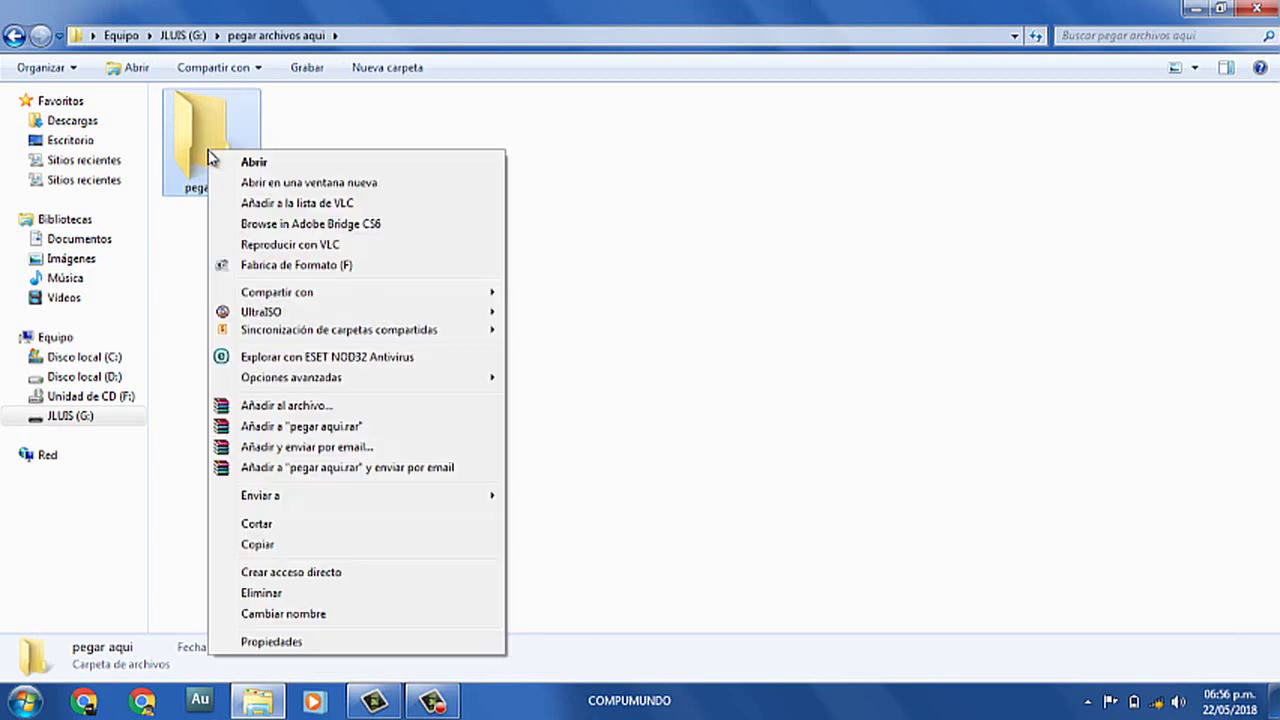
{"action": "left_click", "coordinate": [262, 640]}
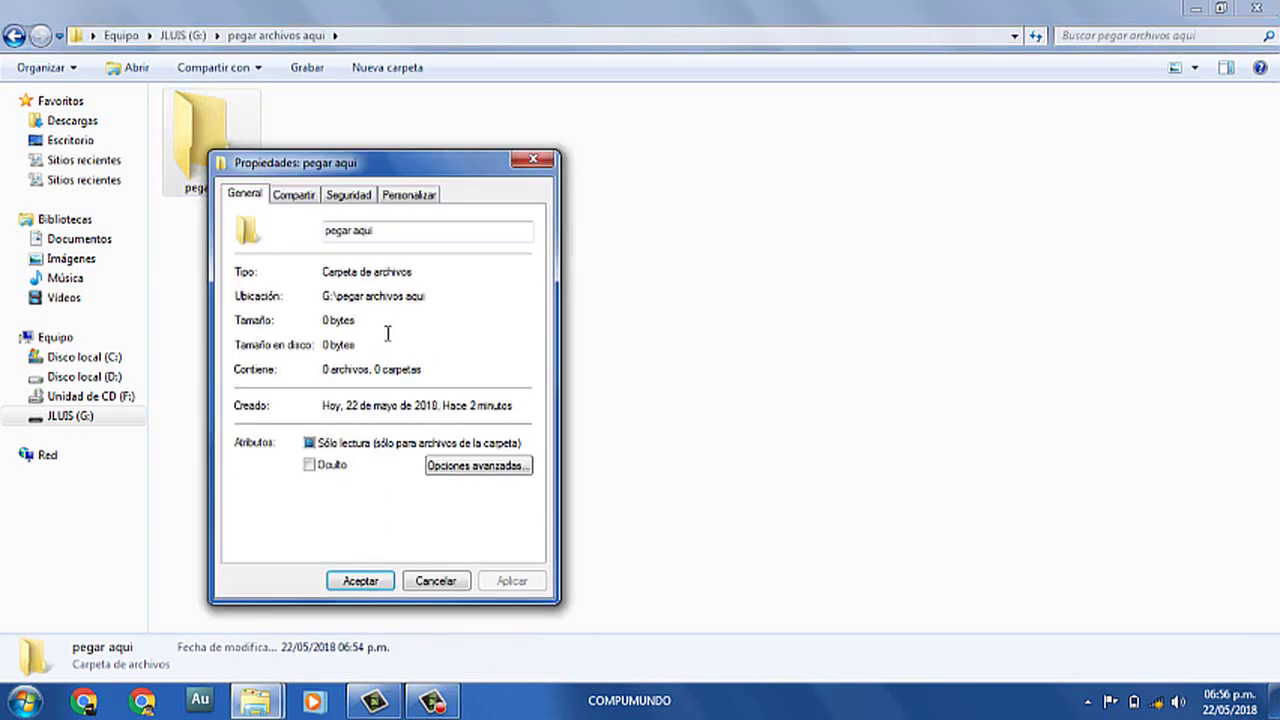
{"action": "left_click", "coordinate": [345, 198]}
{"action": "left_click", "coordinate": [486, 355]}
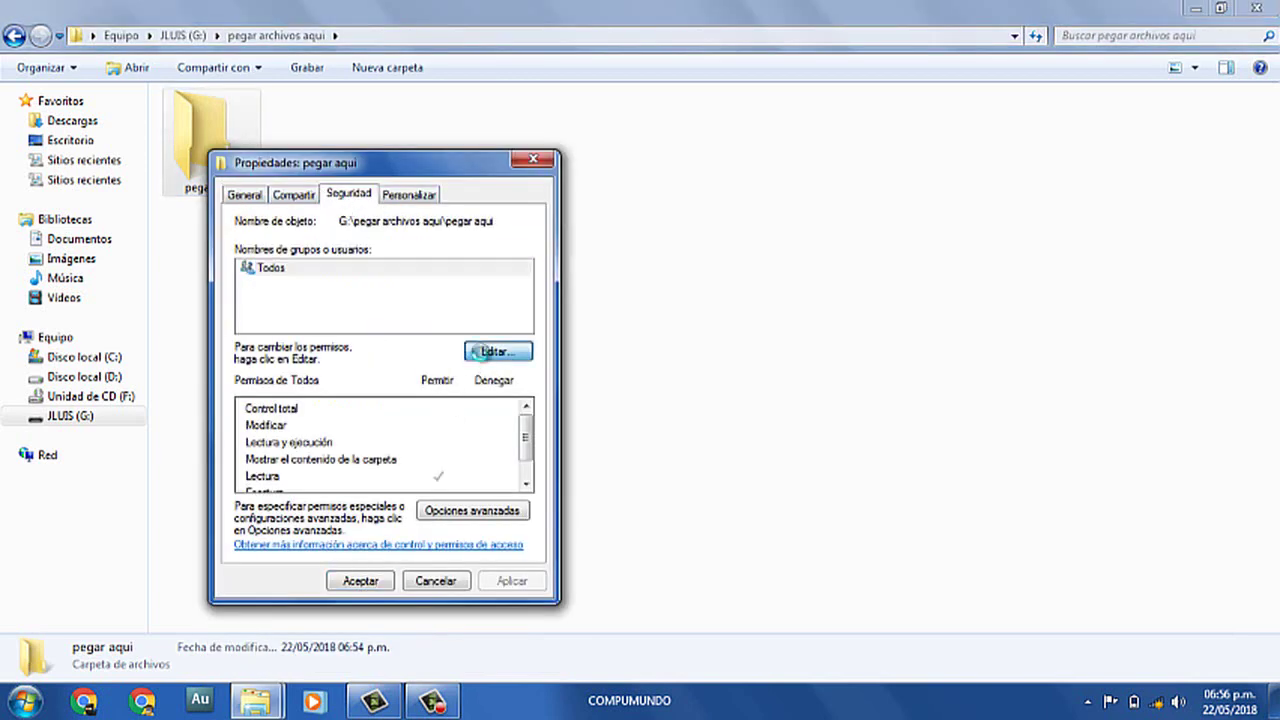
- Allow Todos Control total over the "pegar aqui" subfolder, apply the permissions, and close the subfolder's properties
{"action": "left_click", "coordinate": [470, 504]}
{"action": "left_click_drag", "start_coordinate": [557, 522], "coordinate": [560, 552]}
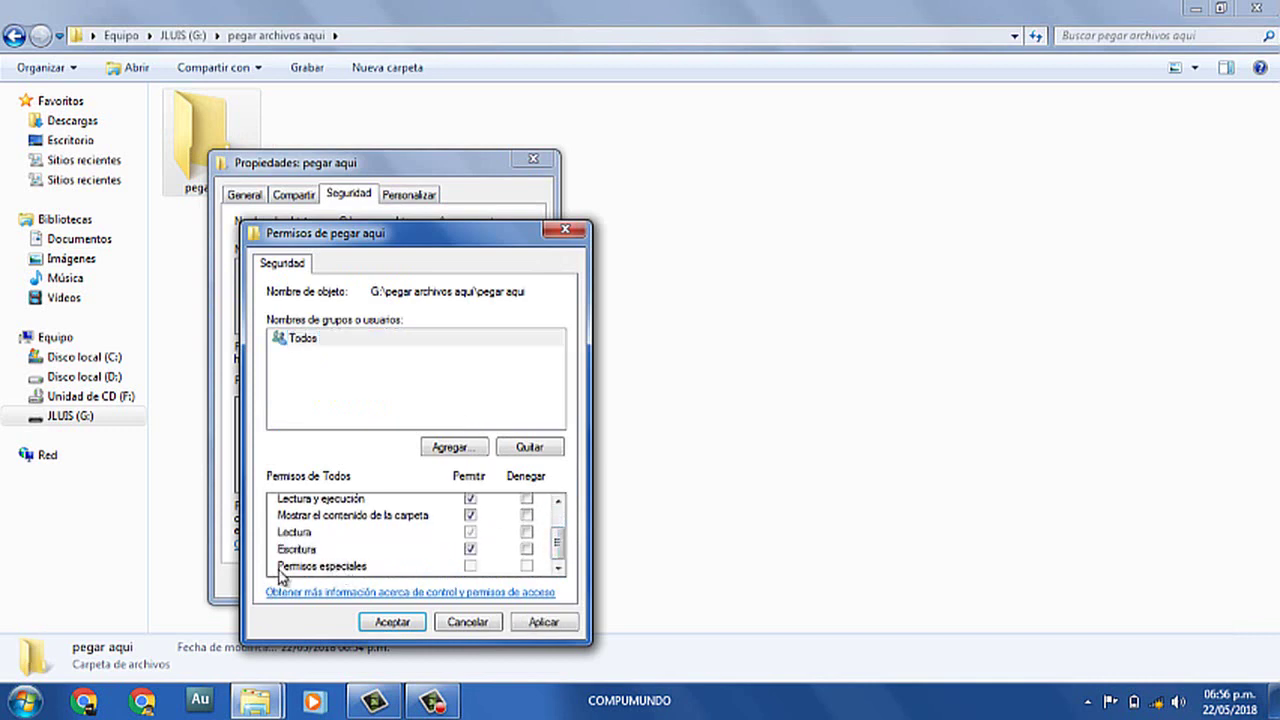
{"action": "left_click", "coordinate": [540, 623]}
{"action": "left_click", "coordinate": [393, 622]}
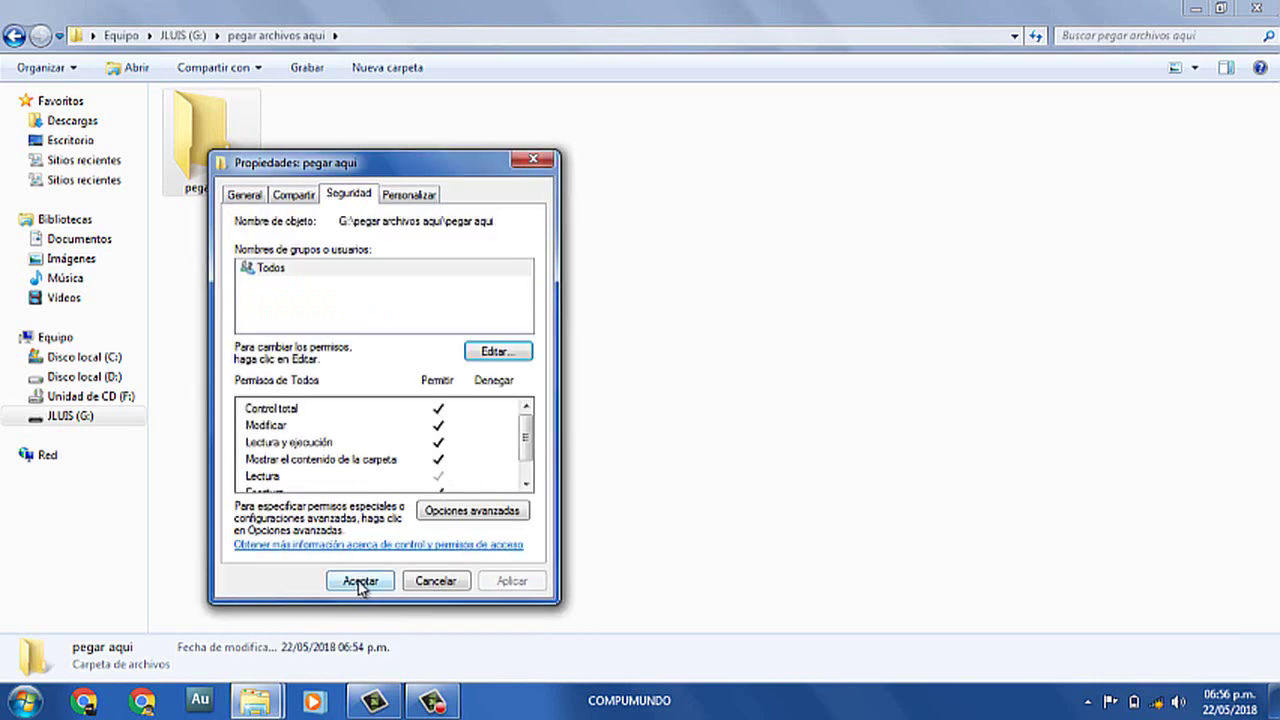
{"action": "left_click", "coordinate": [360, 581]}
- Refresh the root of drive G:, look through its folders down to "pegar aqui", and close the window
{"action": "left_click", "coordinate": [20, 42]}
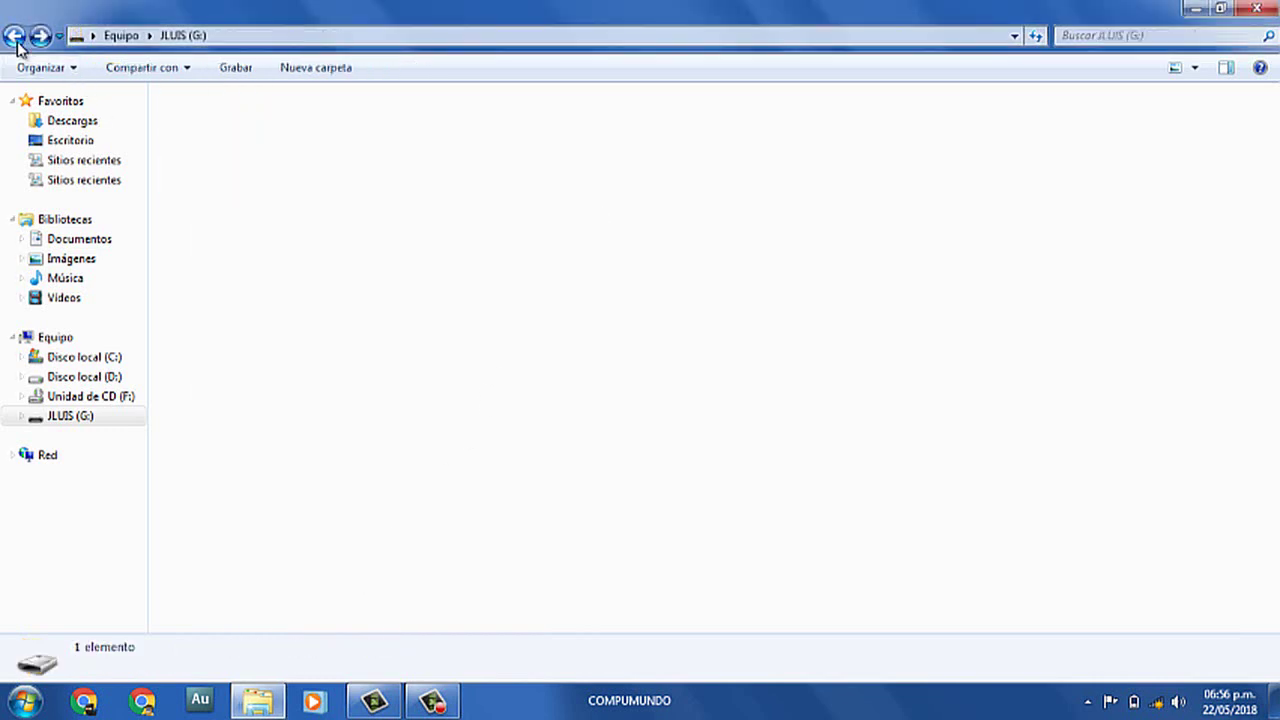
{"action": "right_click", "coordinate": [447, 251]}
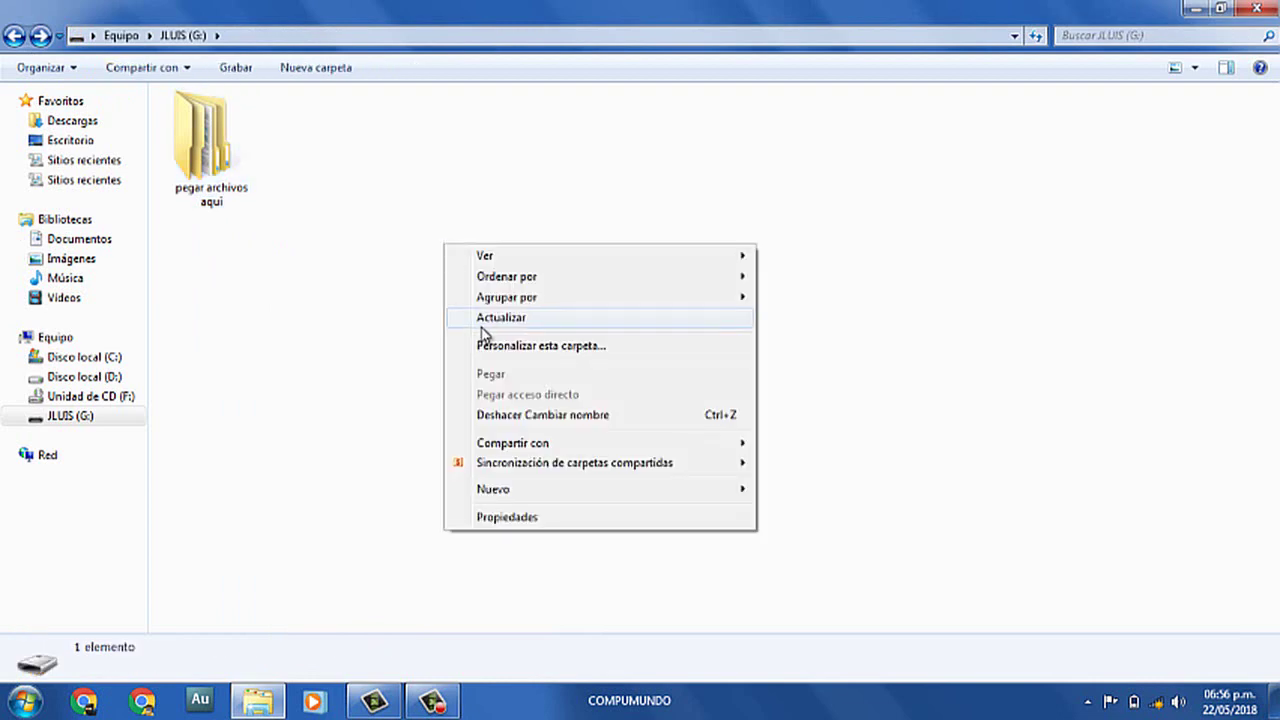
{"action": "left_click", "coordinate": [480, 318]}
{"action": "left_click", "coordinate": [12, 37]}
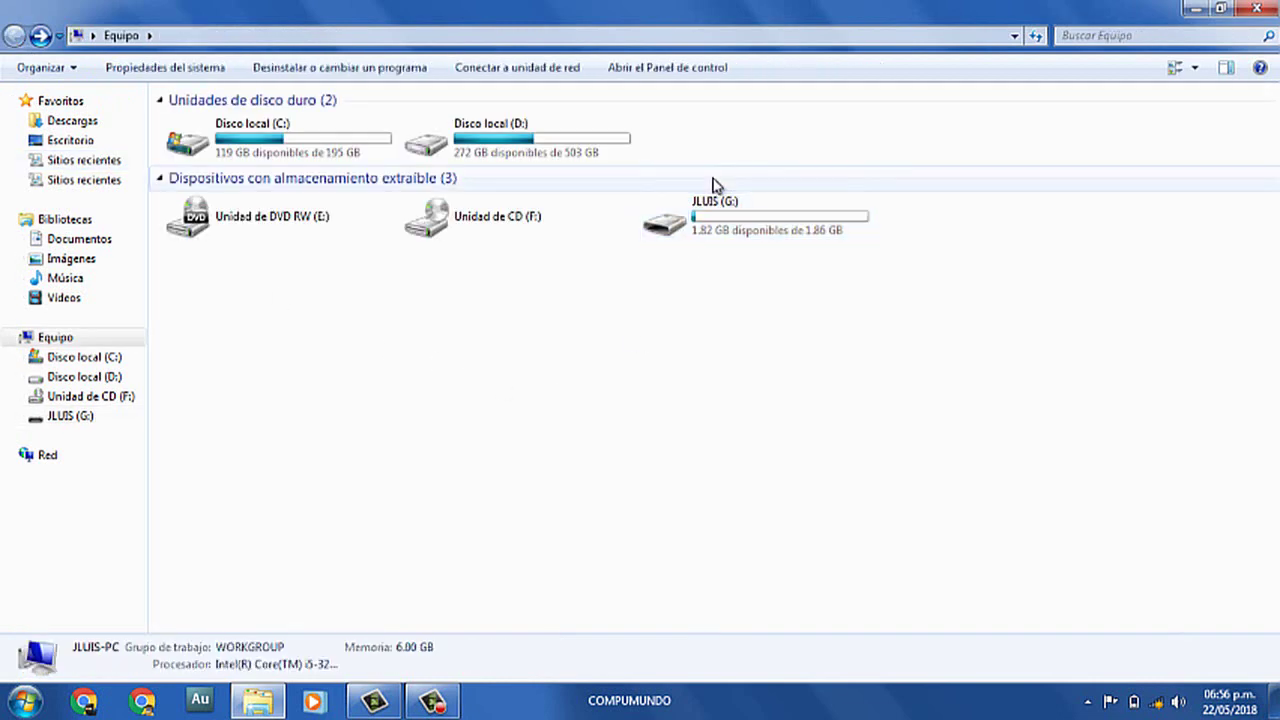
{"action": "double_click", "coordinate": [723, 226]}
{"action": "double_click", "coordinate": [206, 140]}
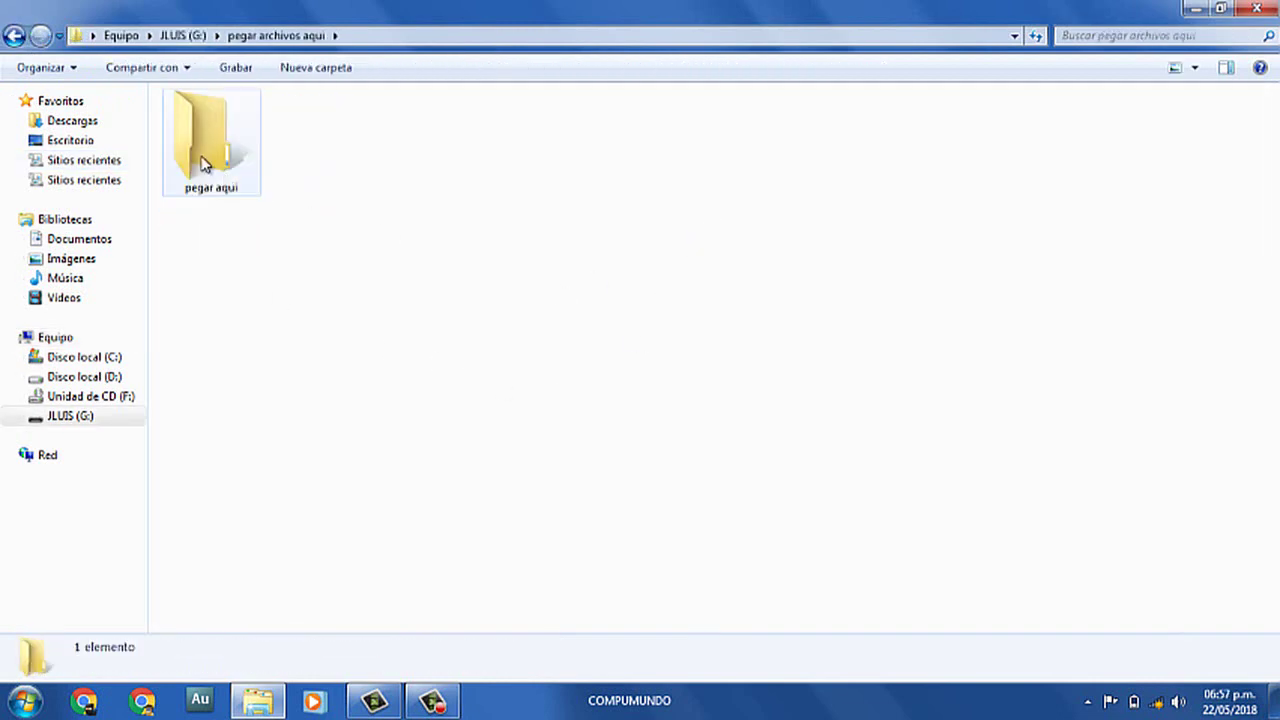
{"action": "double_click", "coordinate": [200, 160]}
{"action": "left_click", "coordinate": [14, 37]}
{"action": "left_click", "coordinate": [14, 37]}
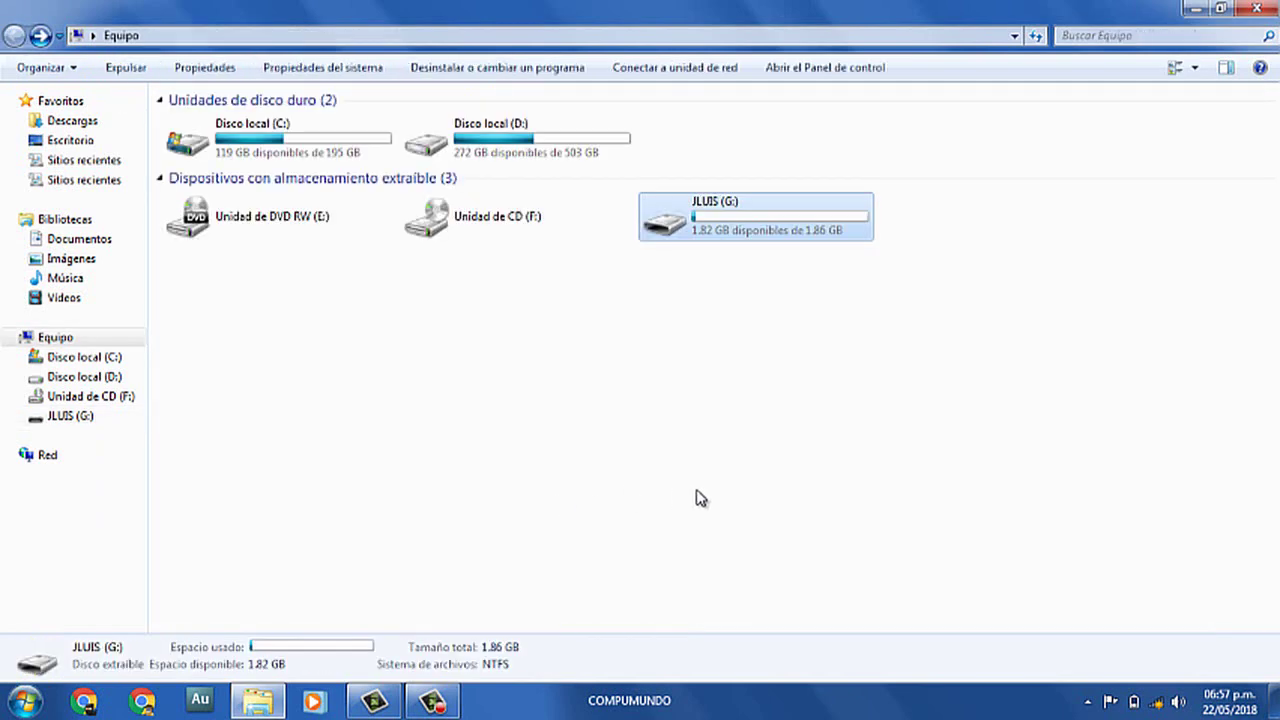
{"action": "left_click", "coordinate": [1258, 8]}
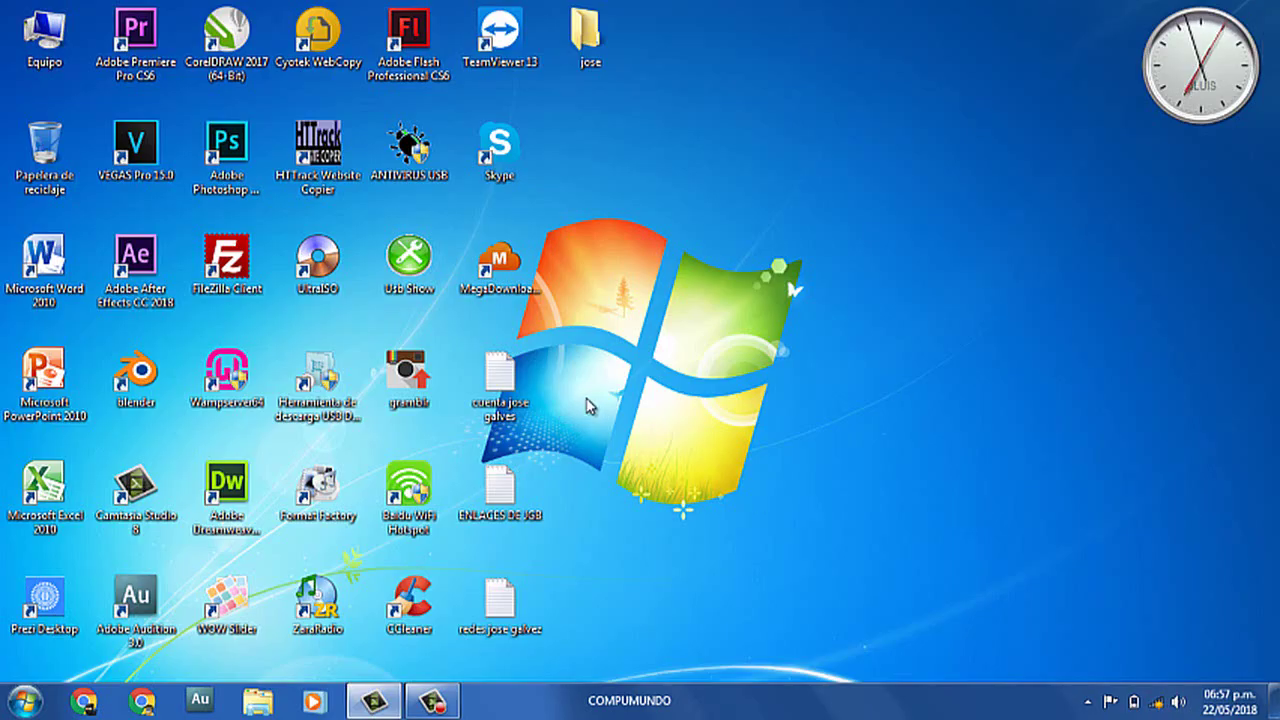
- Cut the M.T ANTES and M.T DESPUES images from their desktop folder and close that folder
{"action": "key", "text": "Return"}
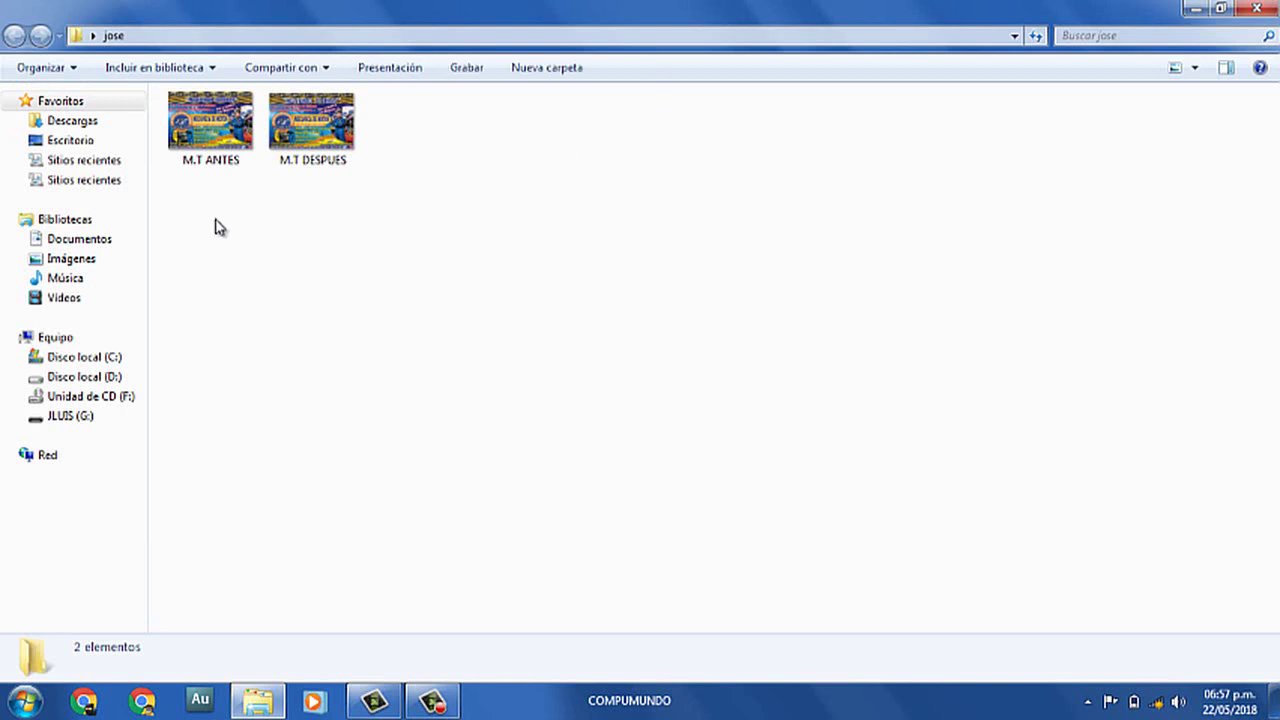
{"action": "left_click_drag", "start_coordinate": [216, 212], "coordinate": [316, 110]}
{"action": "right_click", "coordinate": [203, 116]}
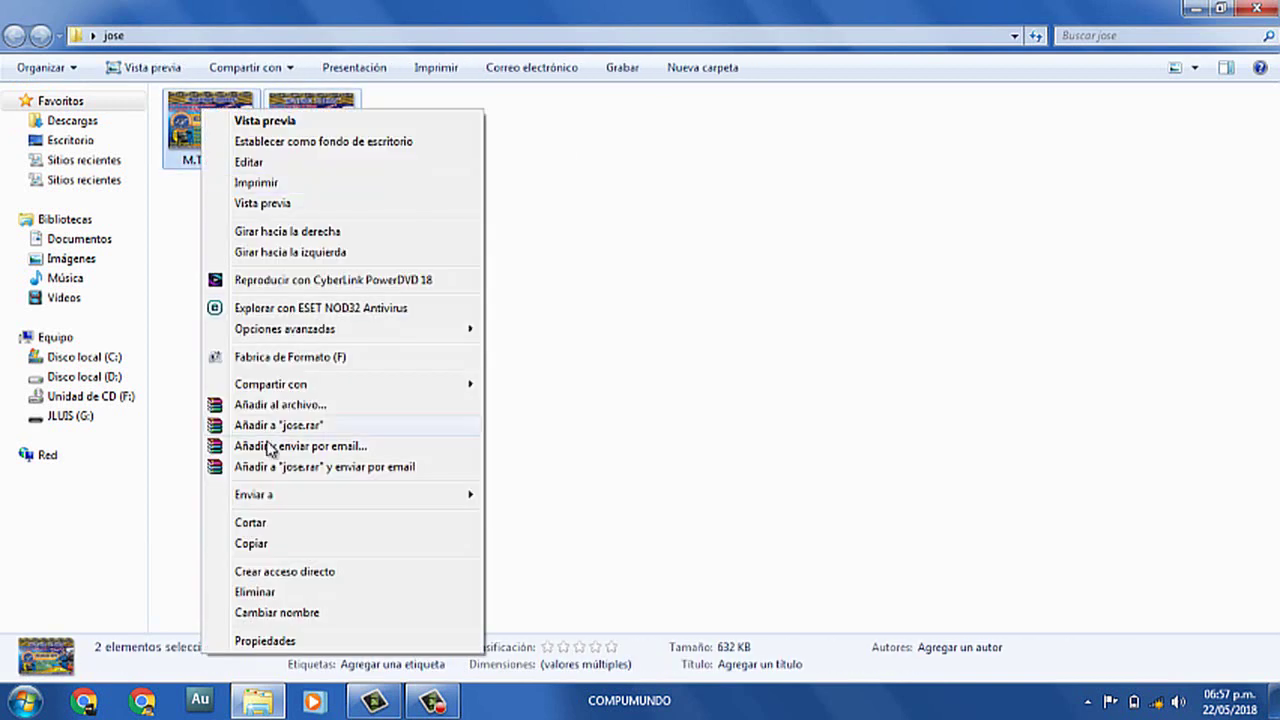
{"action": "left_click", "coordinate": [276, 525]}
{"action": "left_click", "coordinate": [1254, 8]}
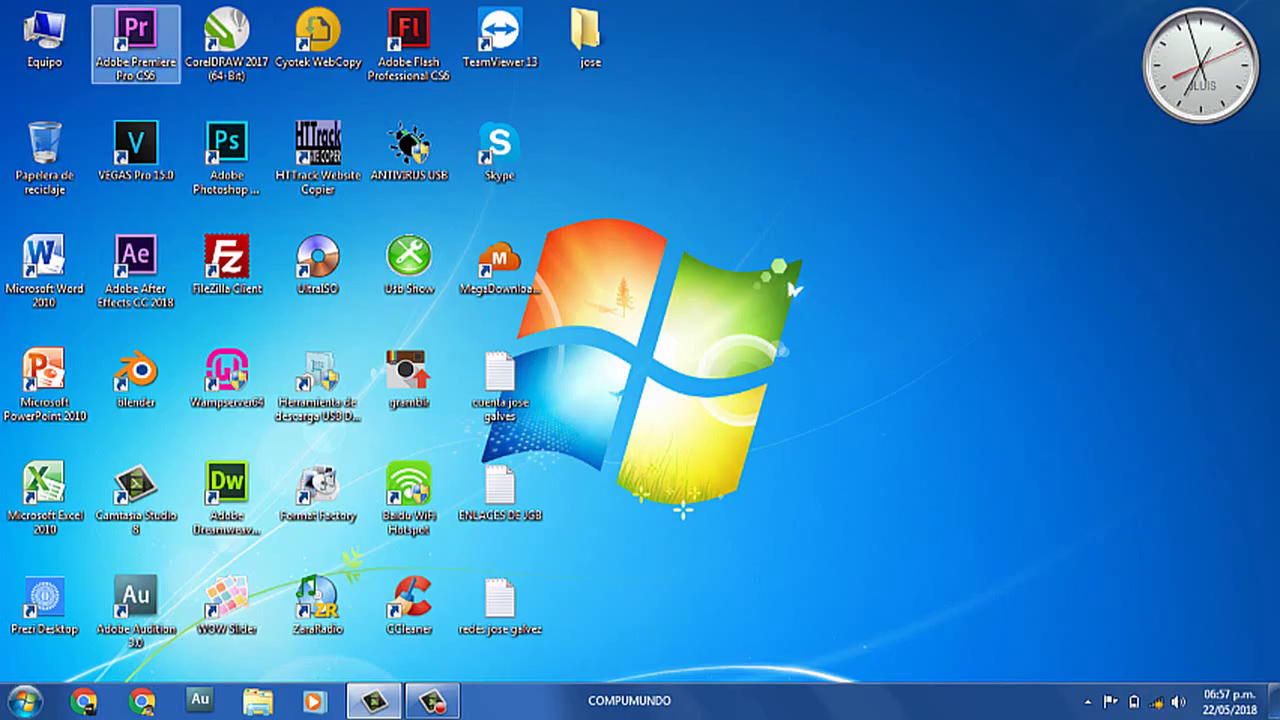
- Open drive G: from Equipo and try to paste the cut images into its root
{"action": "double_click", "coordinate": [45, 50]}
{"action": "left_click", "coordinate": [774, 214]}
{"action": "double_click", "coordinate": [774, 214]}
{"action": "right_click", "coordinate": [466, 214]}
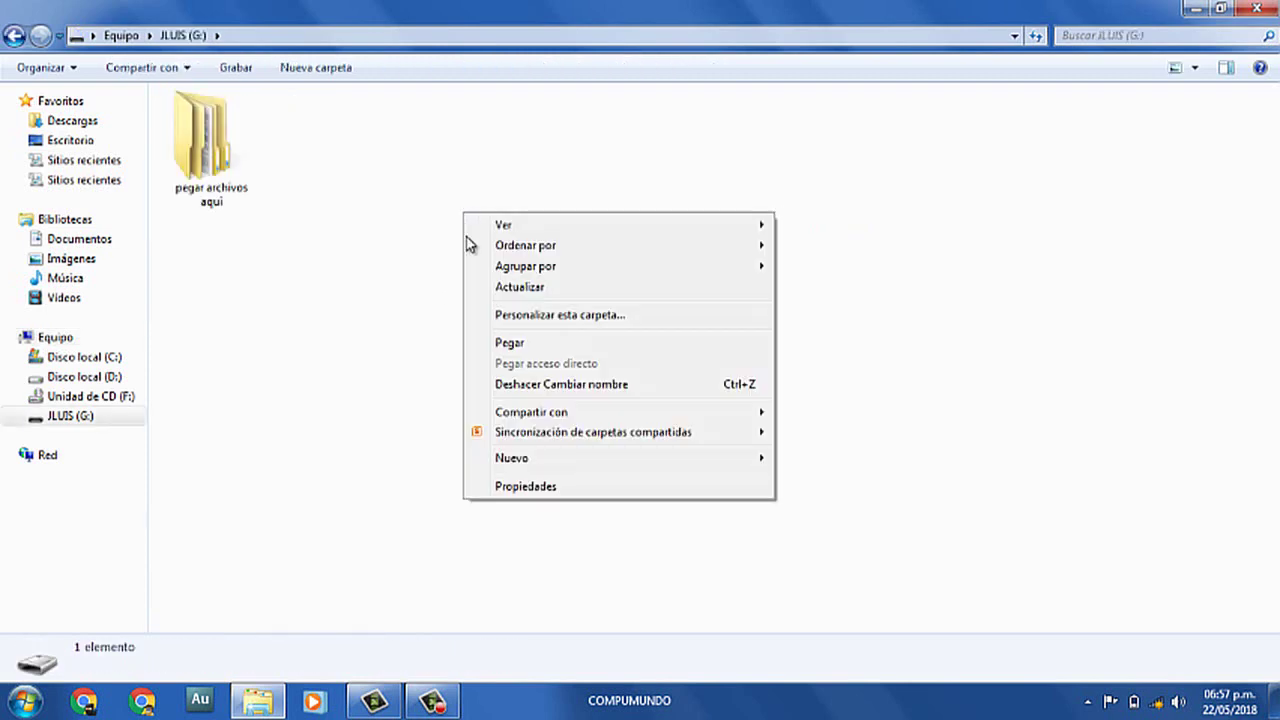
{"action": "left_click", "coordinate": [503, 344]}
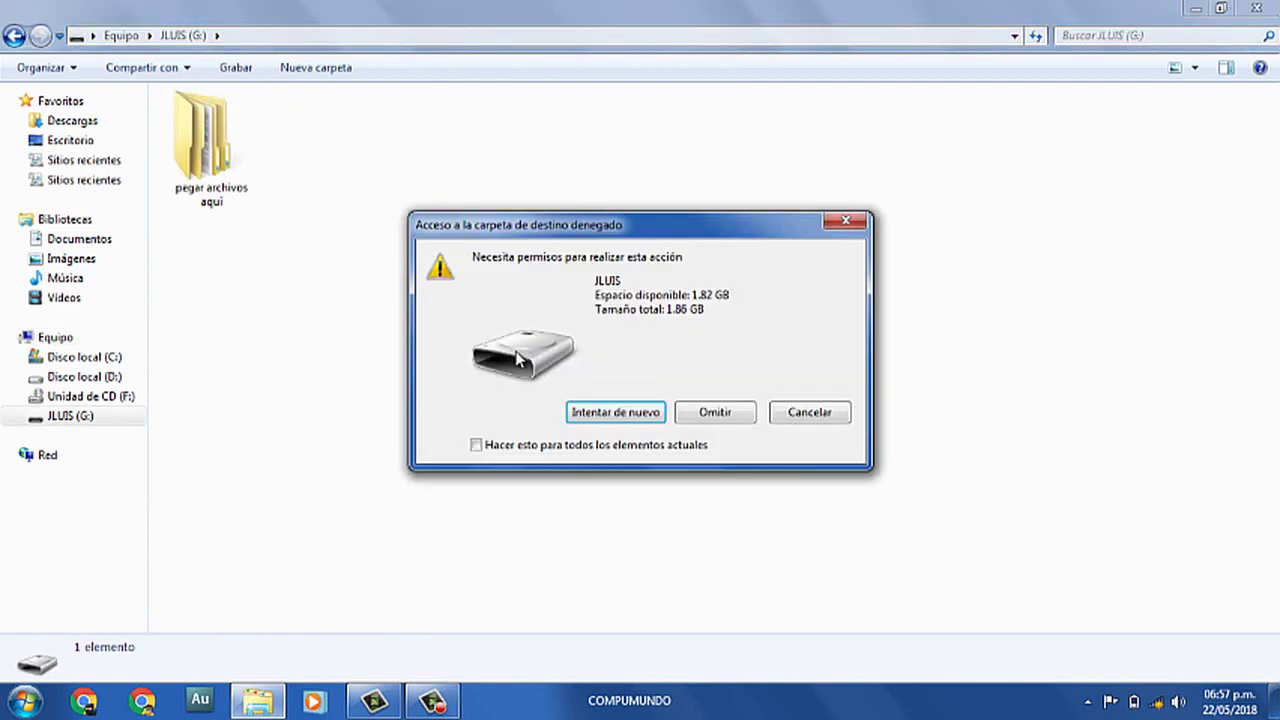
{"action": "left_click", "coordinate": [810, 418]}
- Try to paste the cut images directly inside the "pegar archivos aqui" folder
{"action": "double_click", "coordinate": [230, 152]}
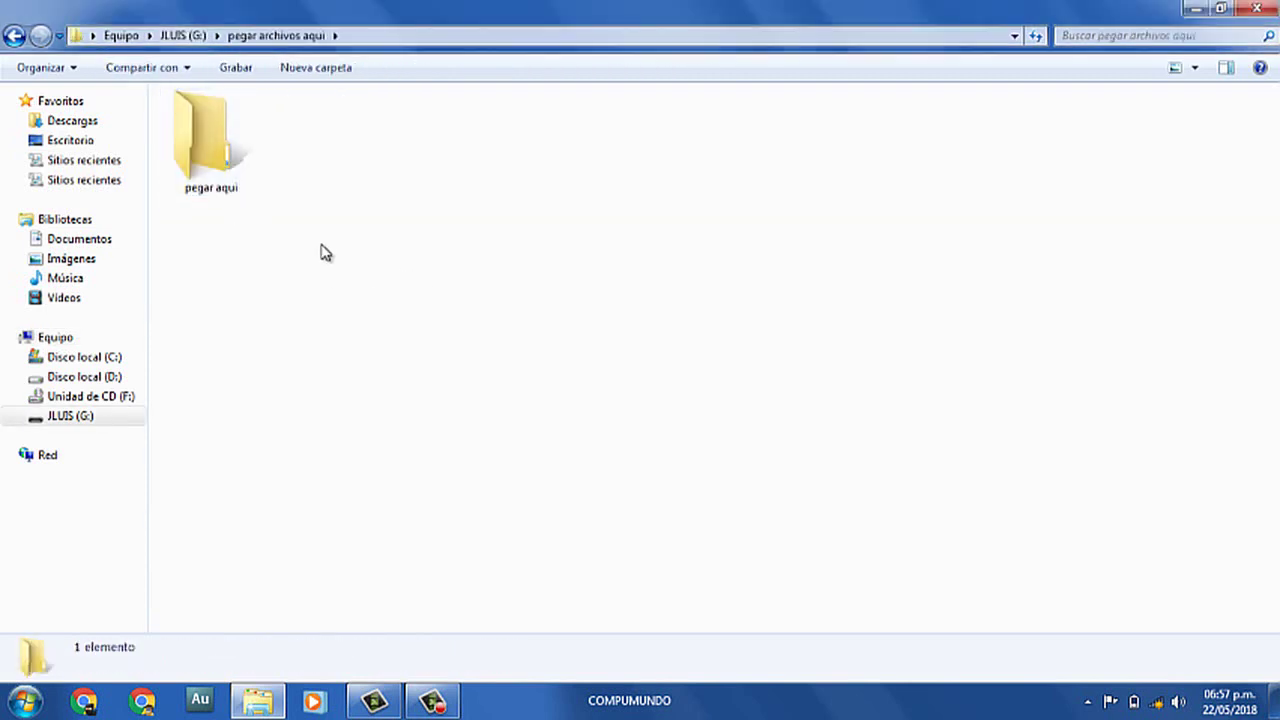
{"action": "right_click", "coordinate": [517, 277]}
{"action": "left_click", "coordinate": [553, 408]}
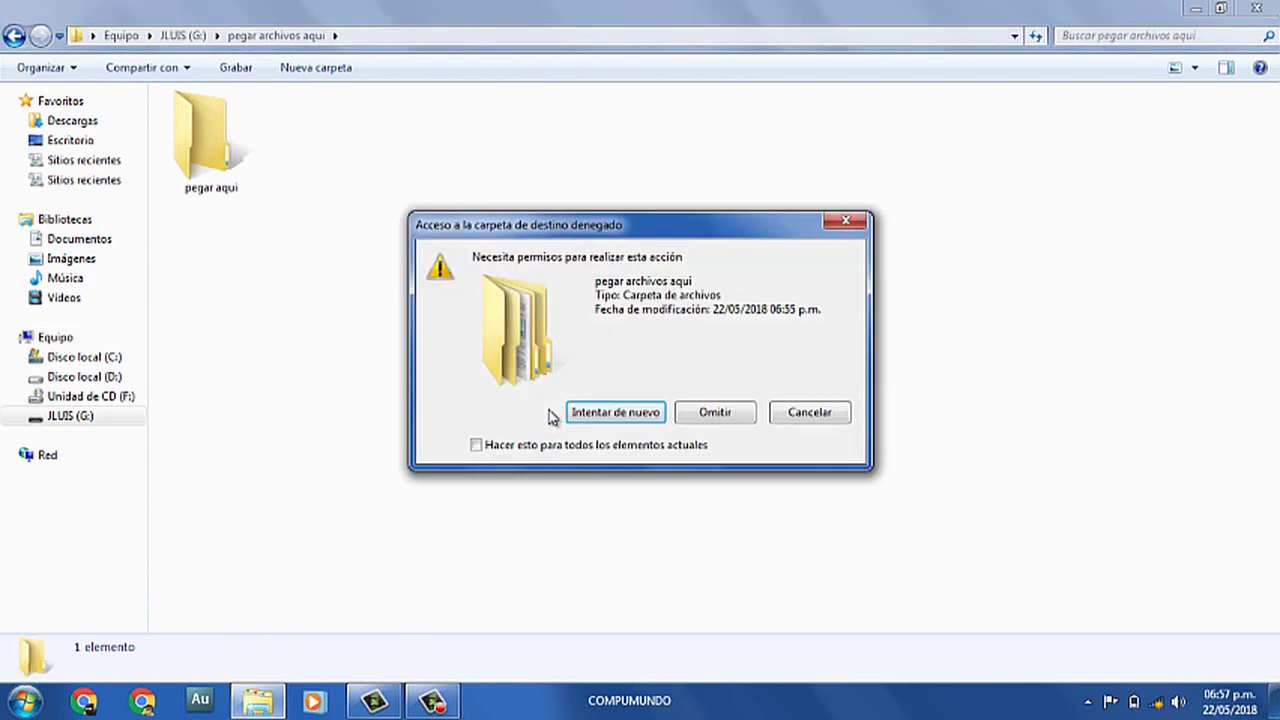
{"action": "left_click", "coordinate": [805, 415]}
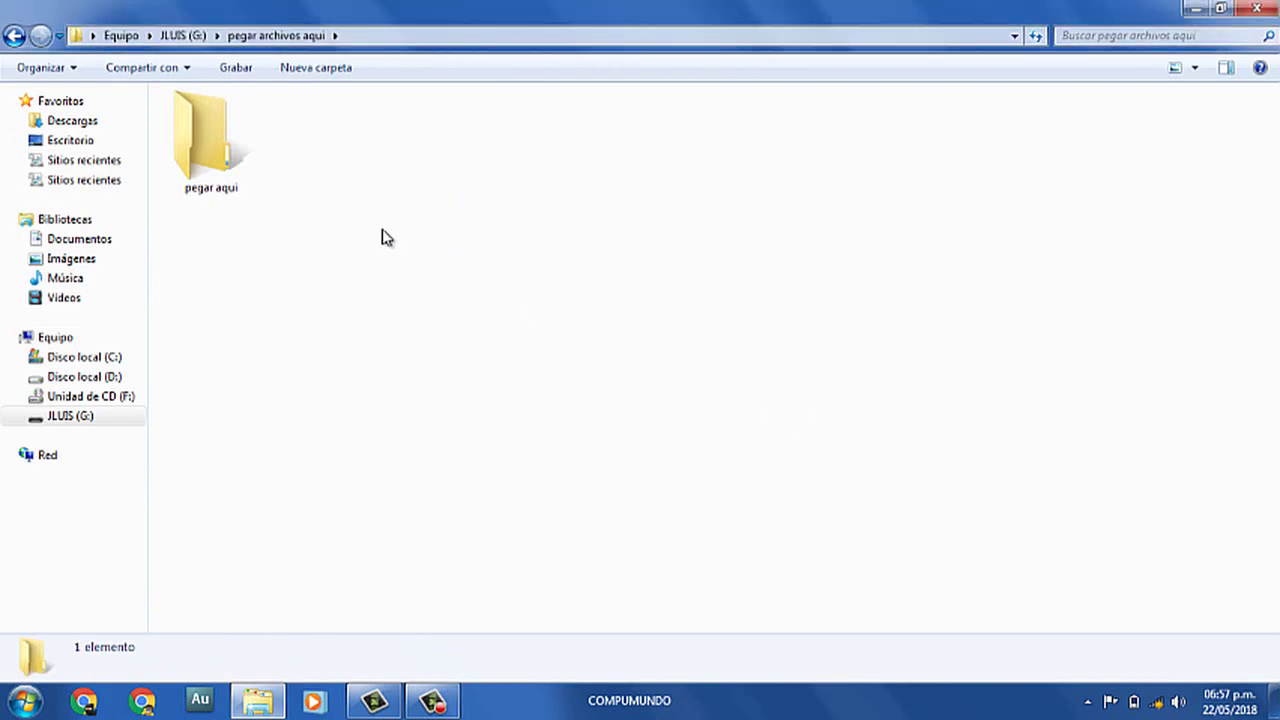
- Paste the cut images into the "pegar aqui" subfolder and show its refreshed contents as tiles
{"action": "double_click", "coordinate": [186, 151]}
{"action": "right_click", "coordinate": [470, 206]}
{"action": "left_click", "coordinate": [537, 340]}
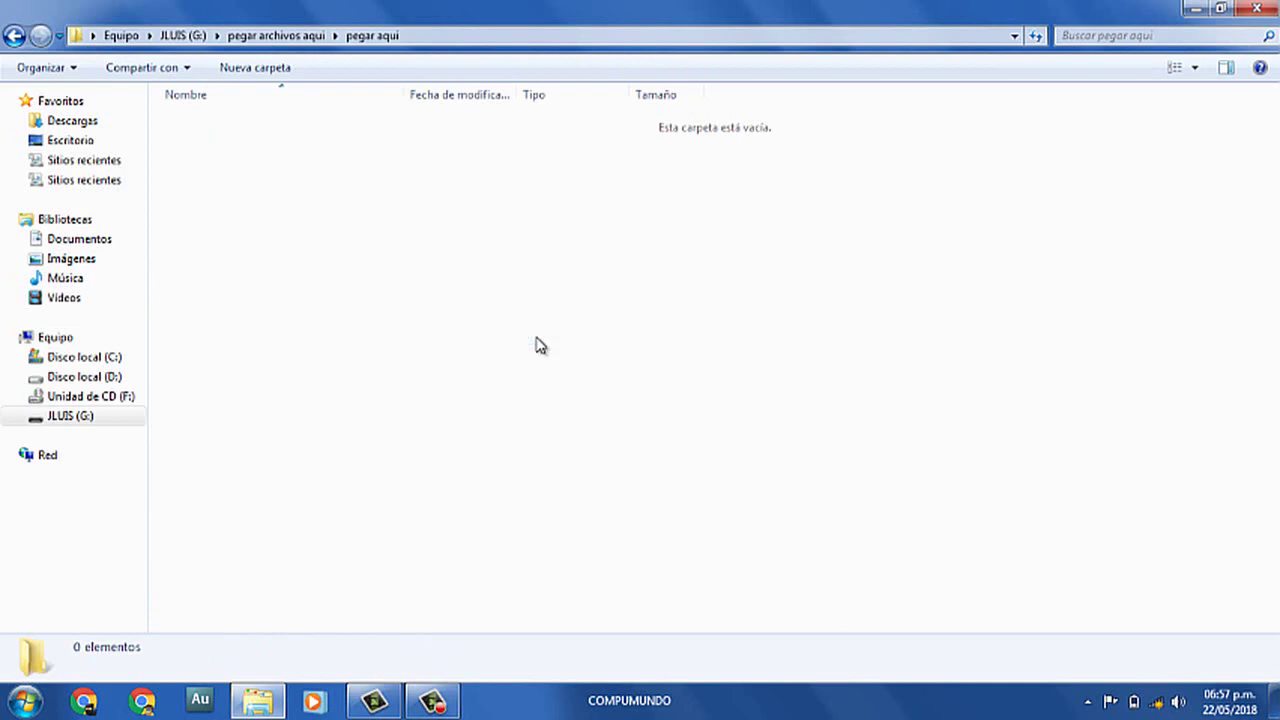
{"action": "left_click", "coordinate": [1176, 70]}
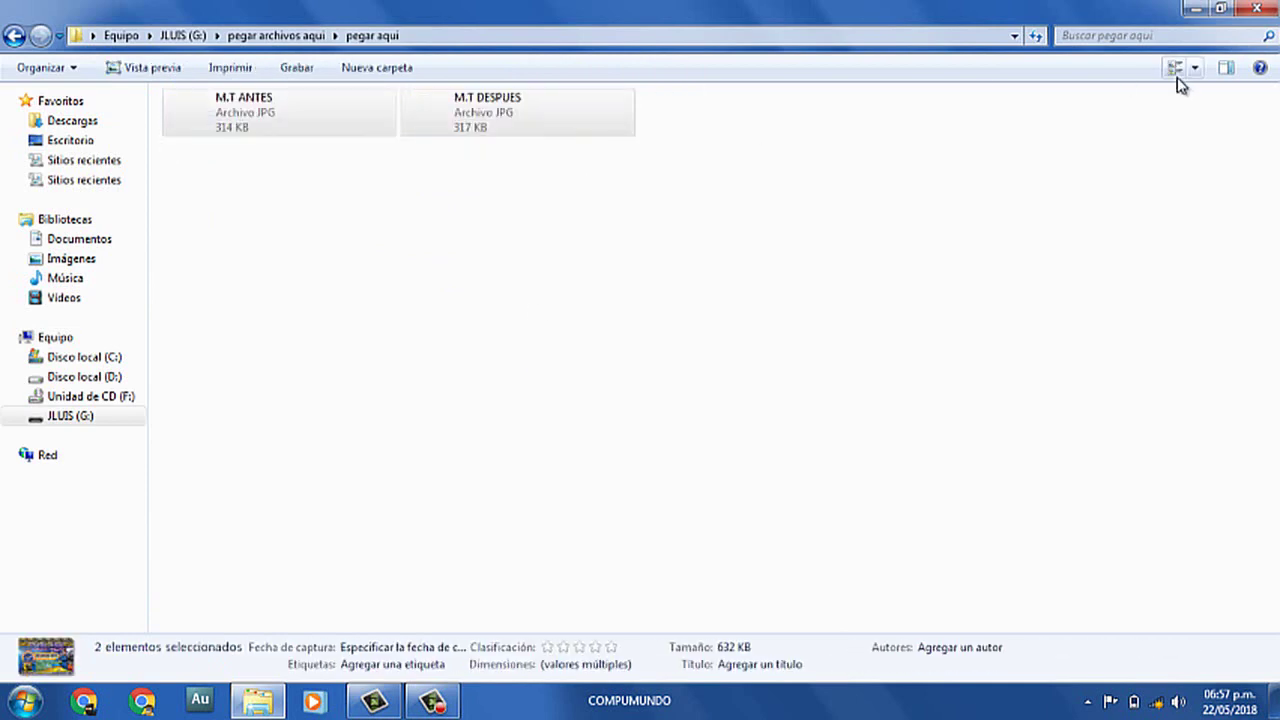
{"action": "right_click", "coordinate": [770, 176]}
{"action": "left_click", "coordinate": [826, 247]}
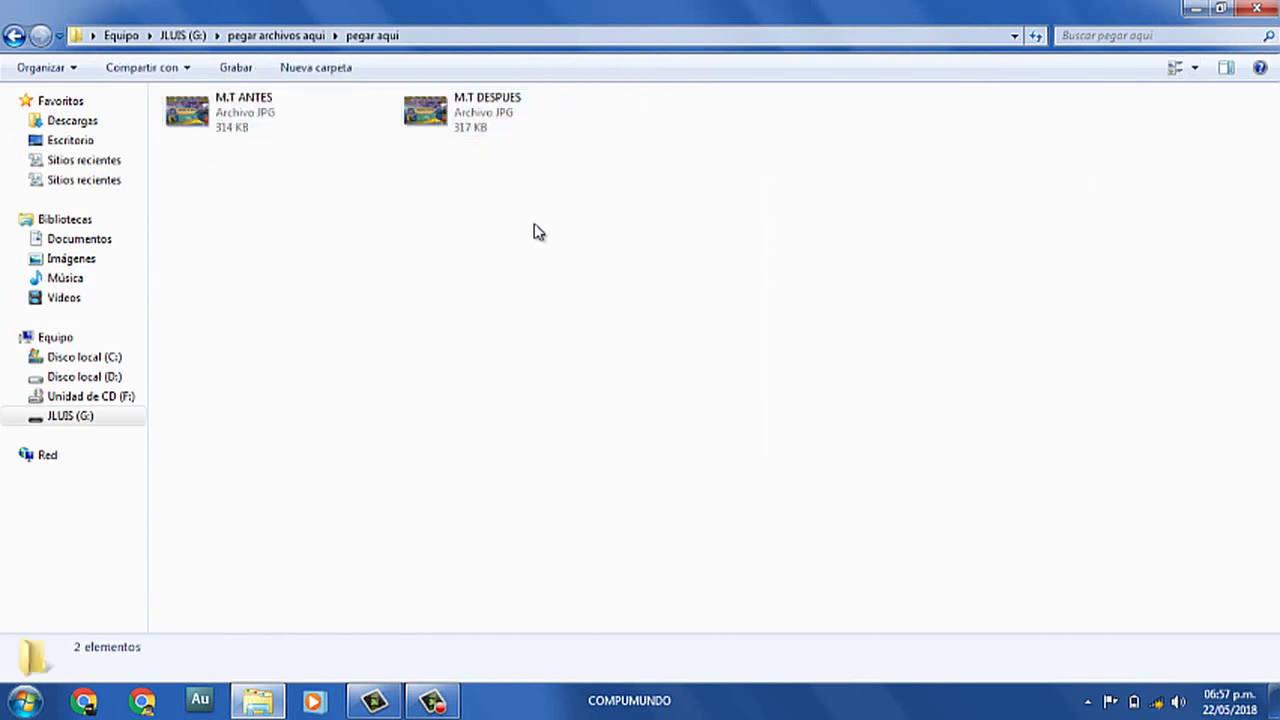
- Go back up through the parent folders to the drive overview in Equipo
{"action": "left_click", "coordinate": [14, 37]}
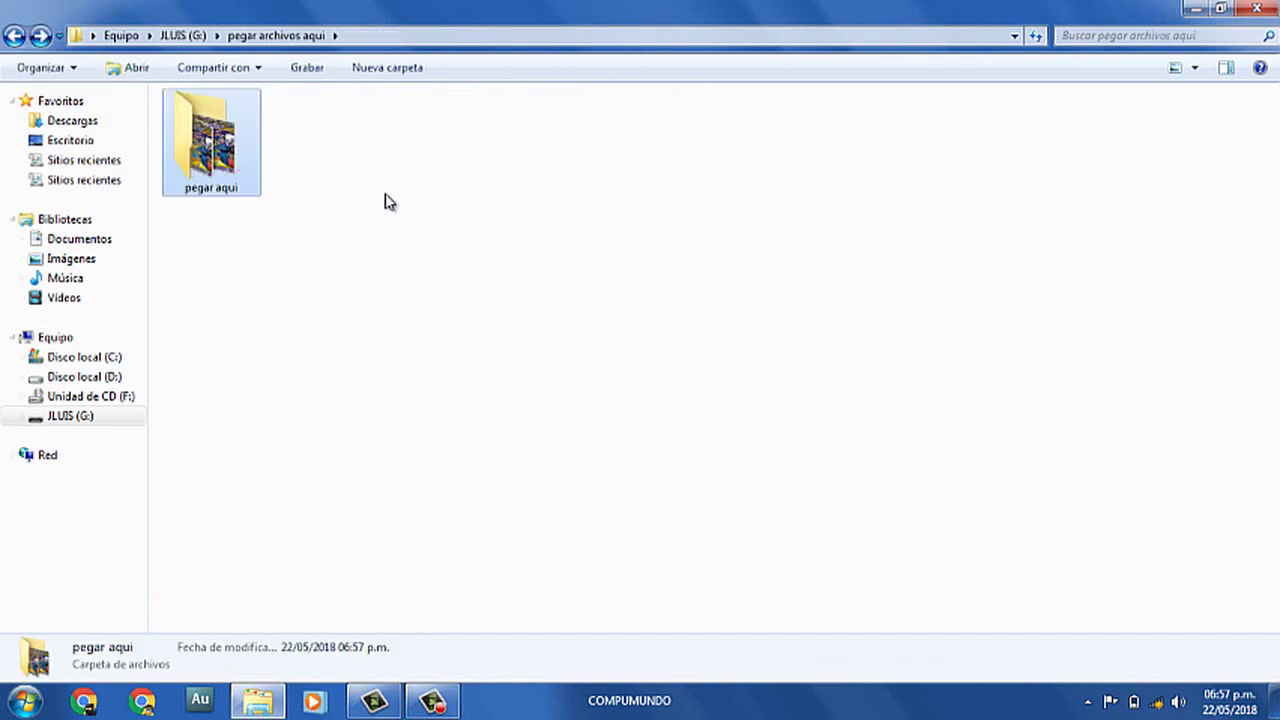
{"action": "left_click", "coordinate": [14, 40]}
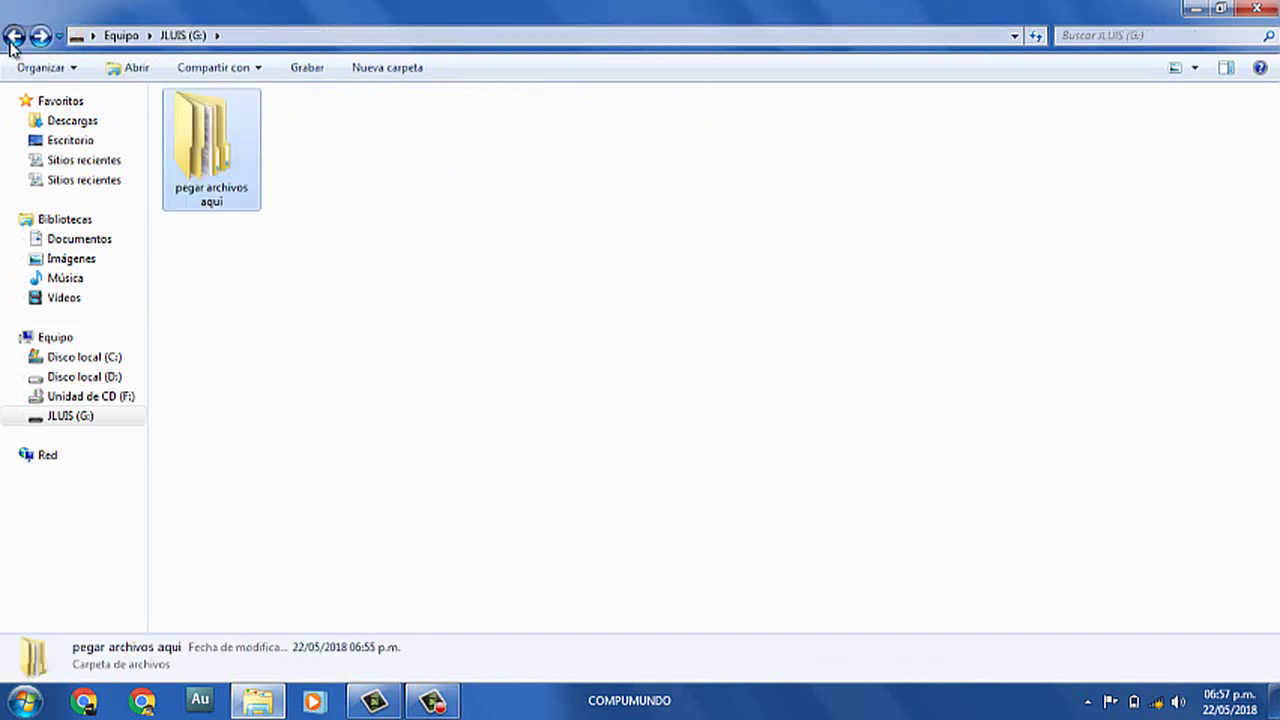
{"action": "left_click", "coordinate": [14, 40]}
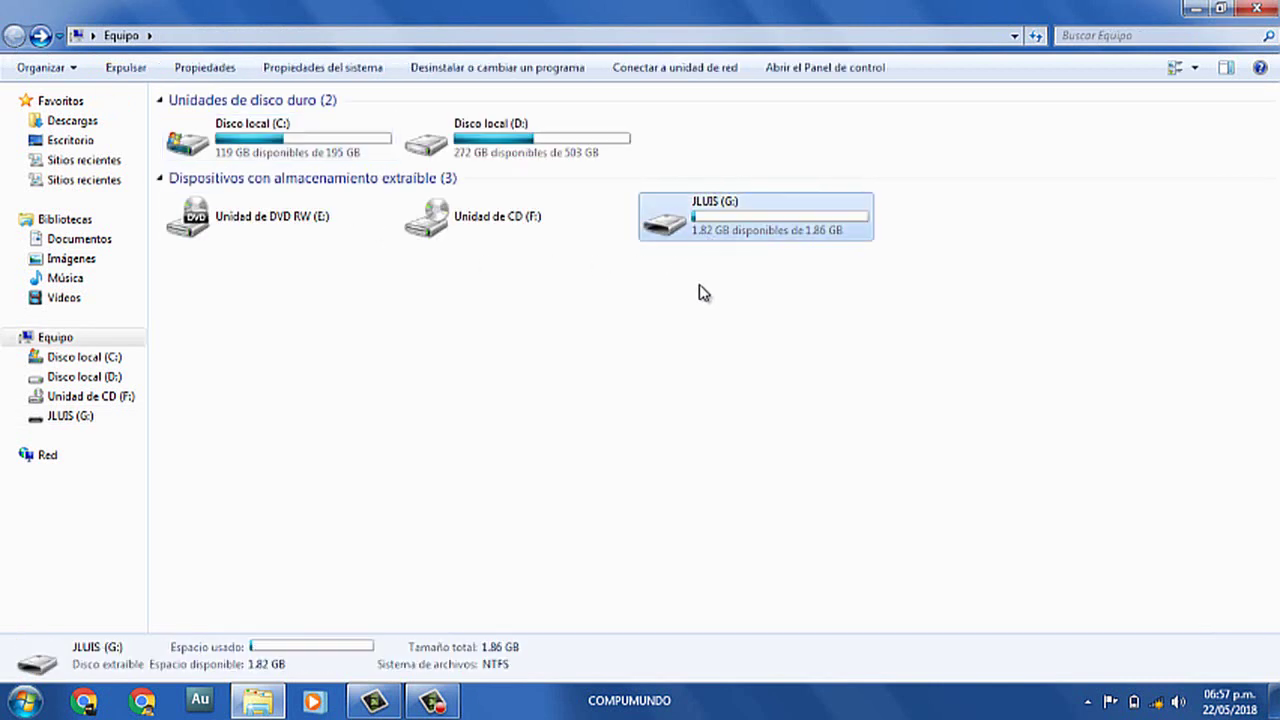